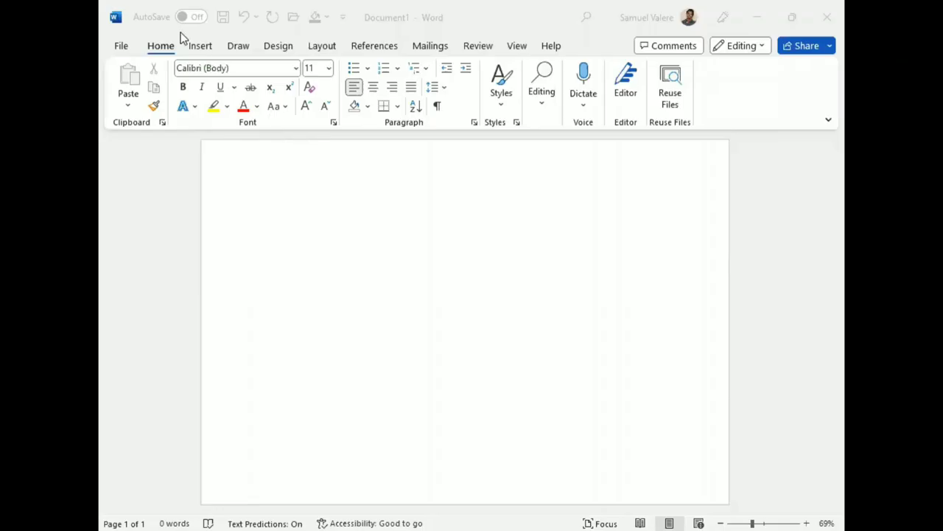
# Step: Draw a blue rectangle spanning nearly the entire page
pyautogui.click(197, 47)
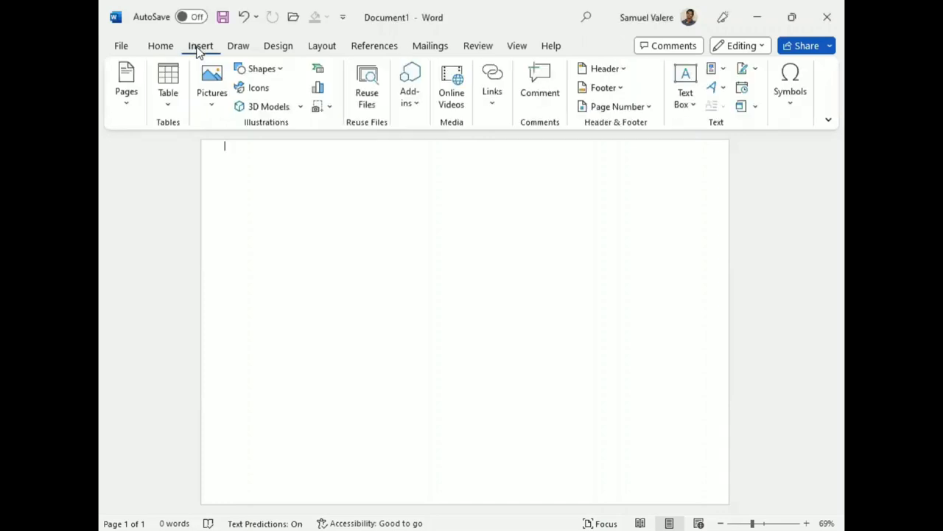
pyautogui.click(279, 70)
pyautogui.click(286, 108)
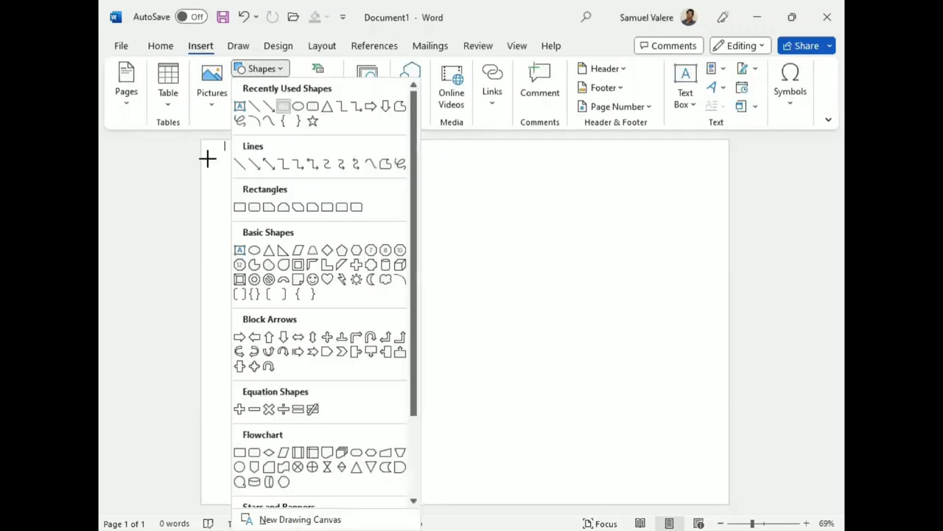
pyautogui.moveTo(201, 140); pyautogui.dragTo(732, 502)
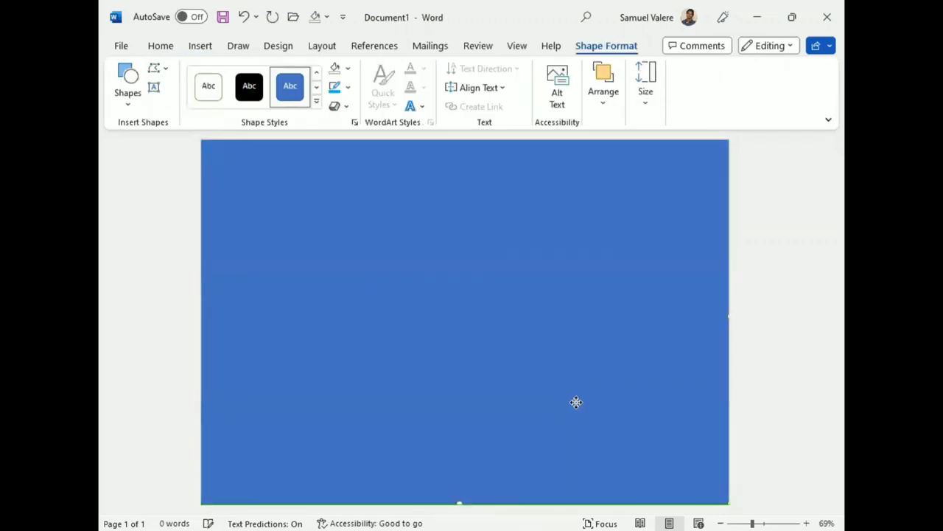
# Step: Remove the rectangle's outline and fill it with a light gray wide upward diagonal pattern
pyautogui.click(348, 87)
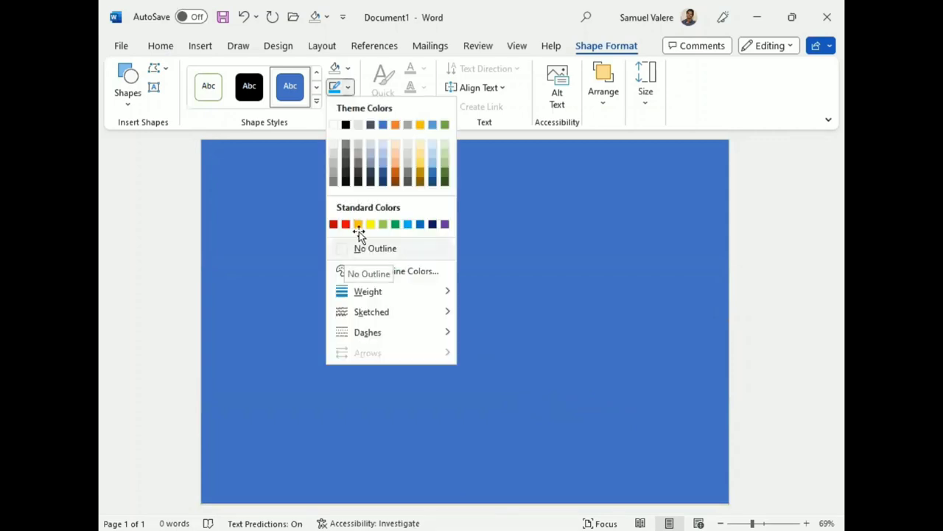
pyautogui.click(352, 248)
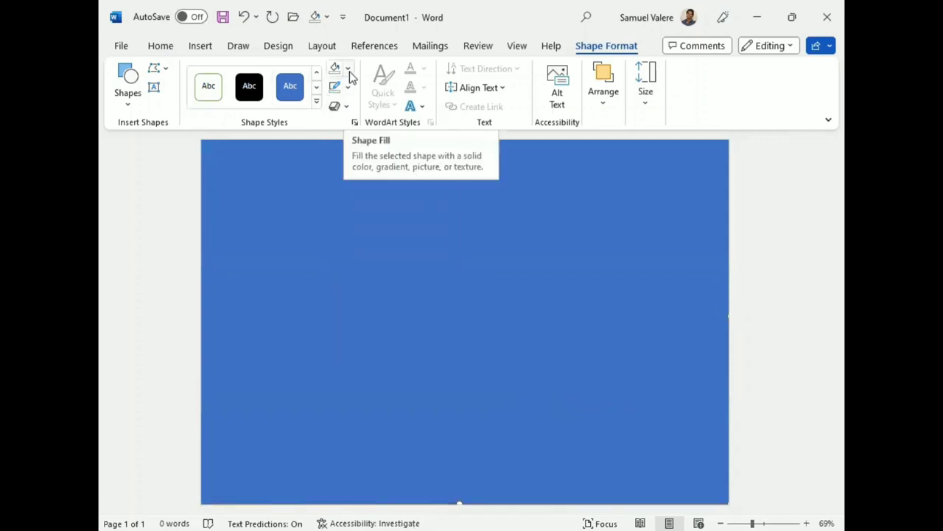
pyautogui.click(349, 68)
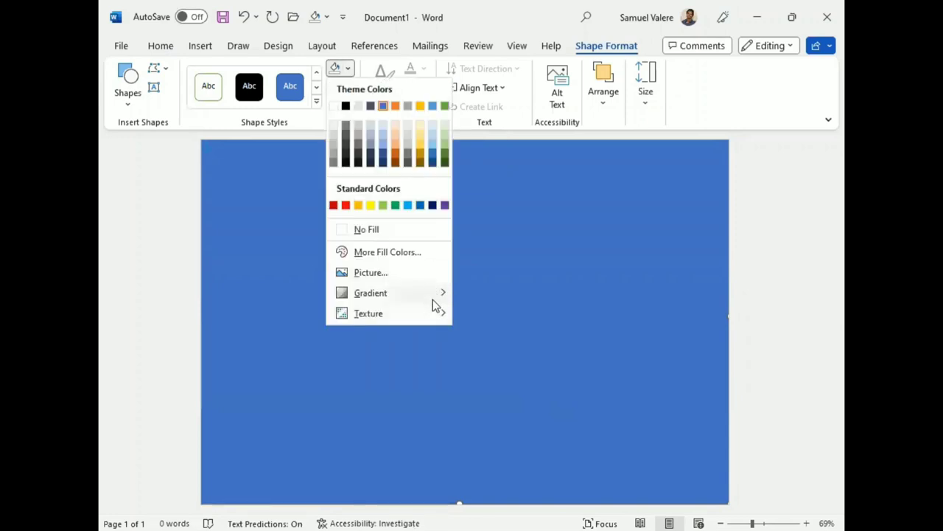
pyautogui.moveTo(368, 313)
pyautogui.click(506, 511)
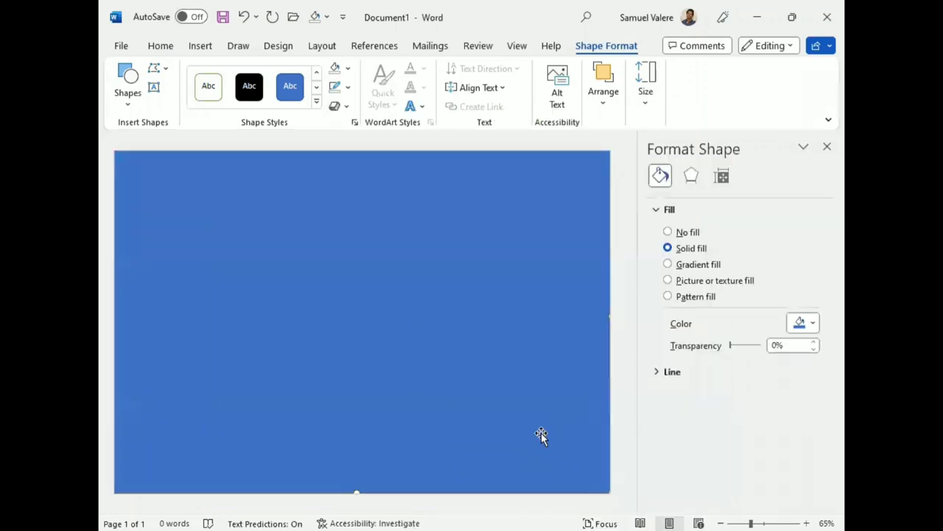
pyautogui.click(669, 296)
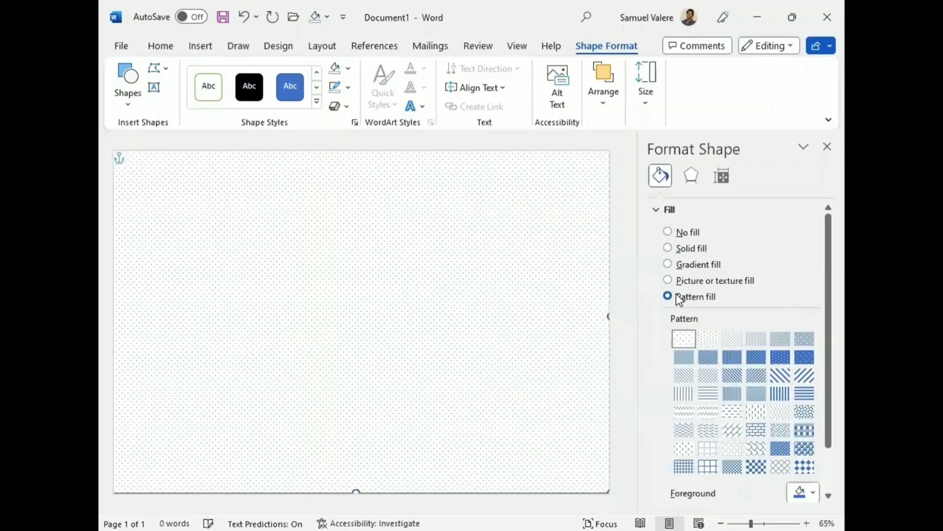
pyautogui.click(804, 376)
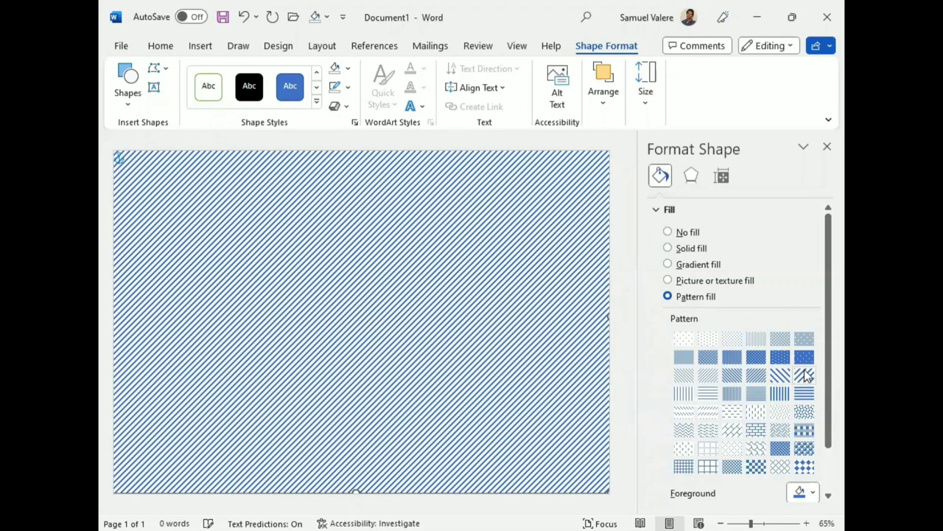
pyautogui.click(812, 492)
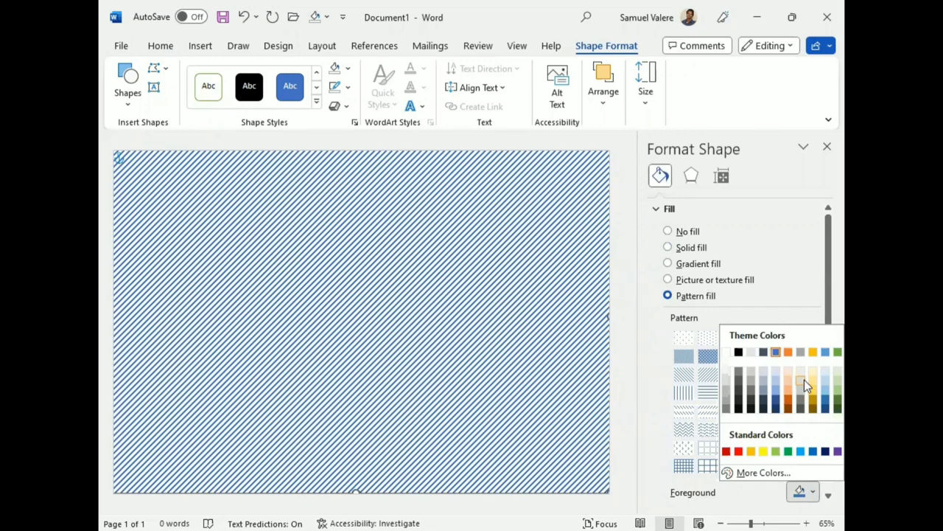
pyautogui.click(802, 380)
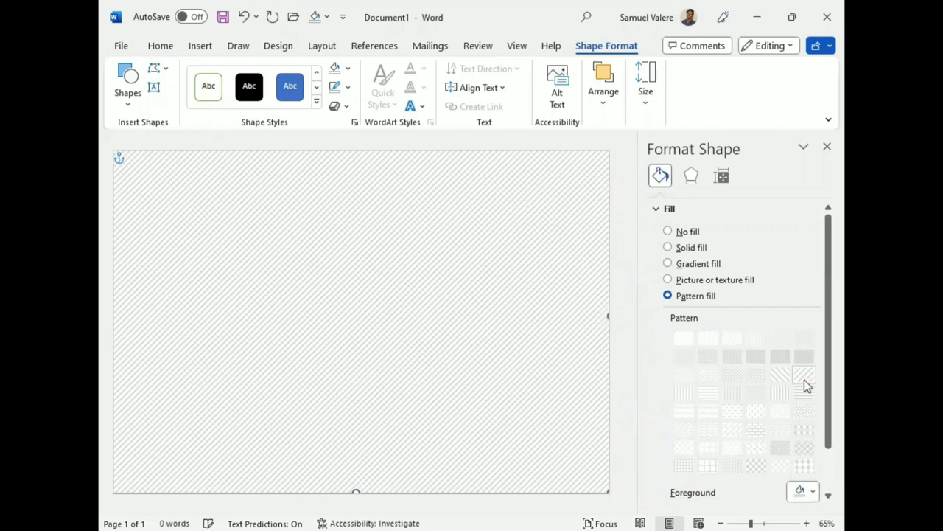
pyautogui.click(826, 148)
pyautogui.click(711, 391)
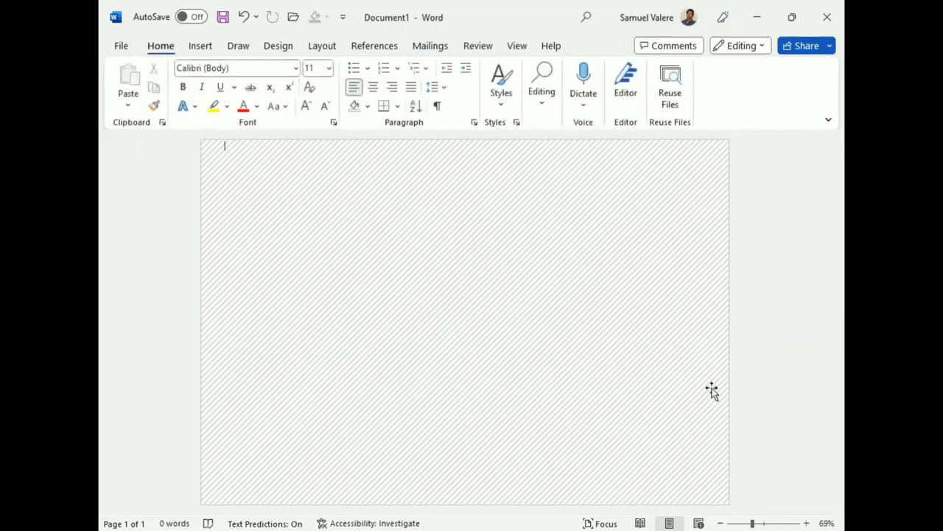
# Step: Draw a small square near the top and move it toward the top right
pyautogui.click(557, 425)
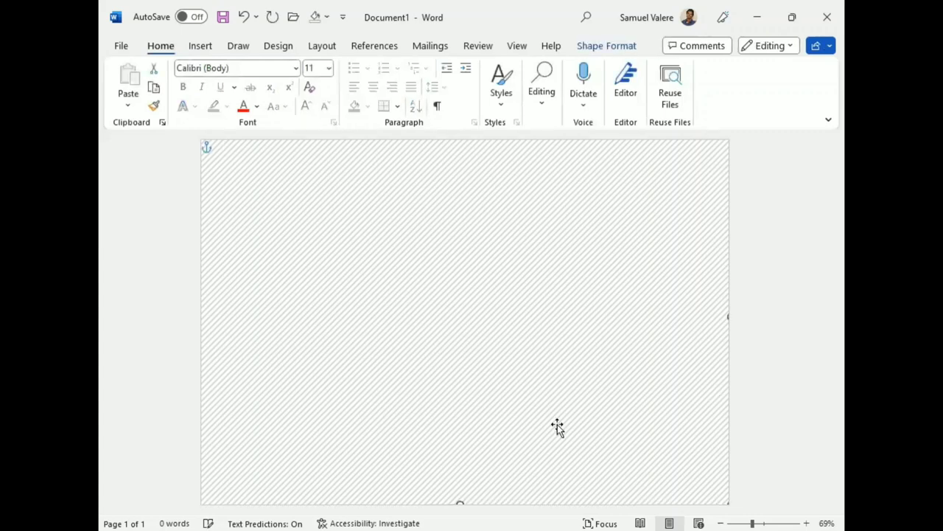
pyautogui.click(200, 44)
pyautogui.click(278, 69)
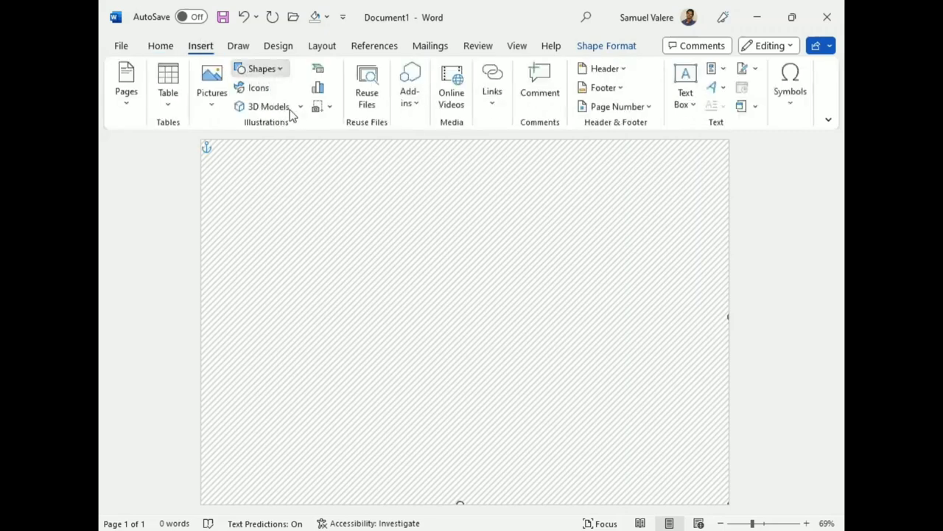
pyautogui.moveTo(442, 168); pyautogui.dragTo(495, 223)
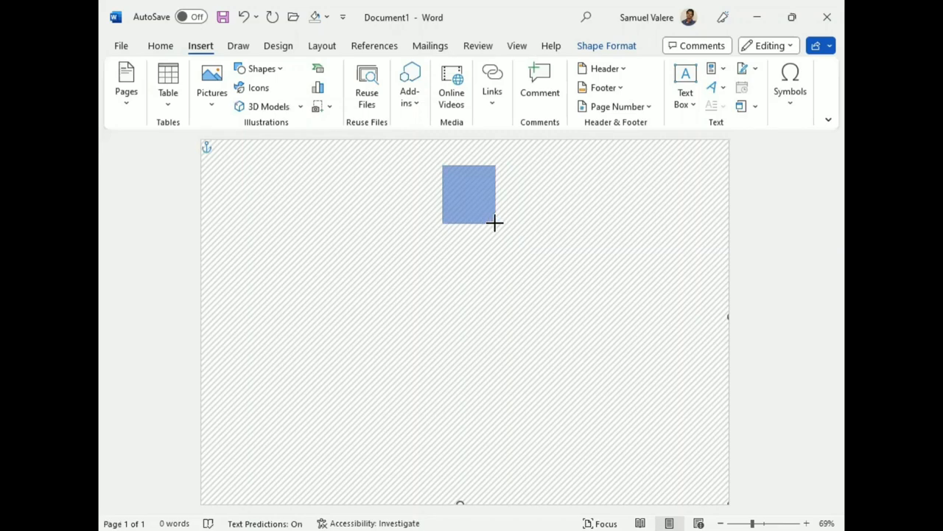
pyautogui.moveTo(470, 194); pyautogui.dragTo(580, 196)
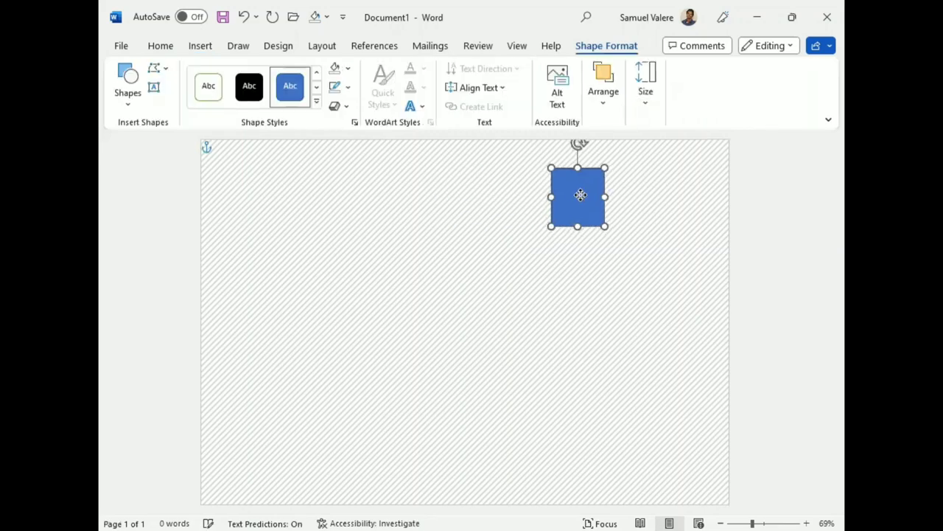
# Step: Give the square a 6 pt light blue outline and no fill
pyautogui.click(347, 88)
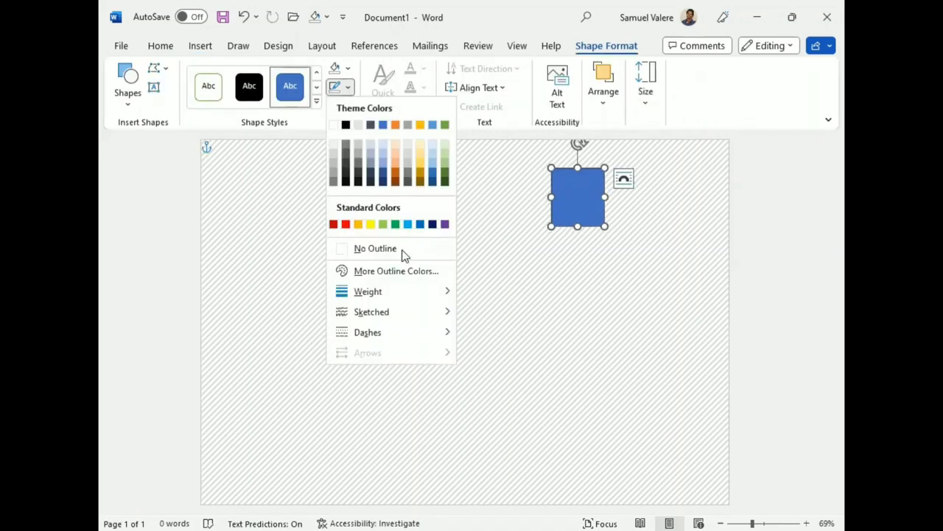
pyautogui.moveTo(368, 291)
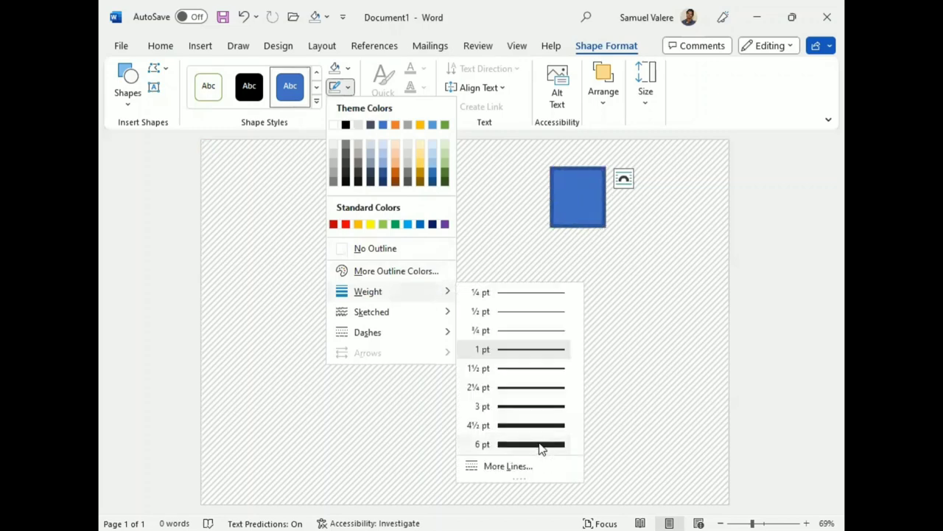
pyautogui.click(540, 448)
pyautogui.click(348, 88)
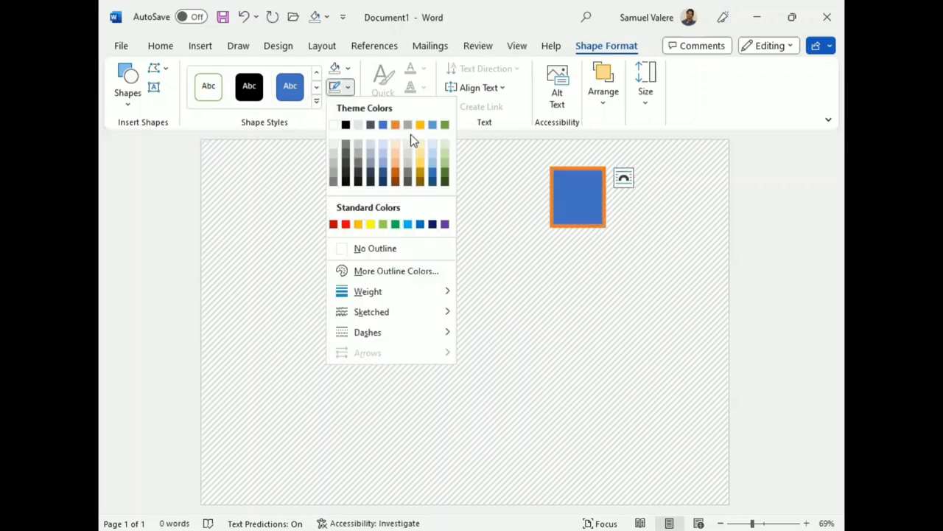
pyautogui.click(411, 226)
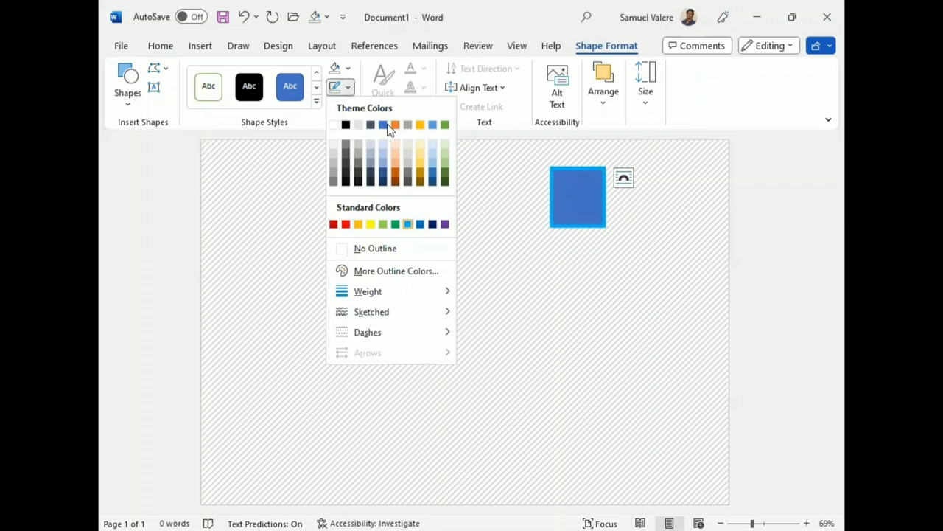
pyautogui.click(345, 71)
pyautogui.click(340, 229)
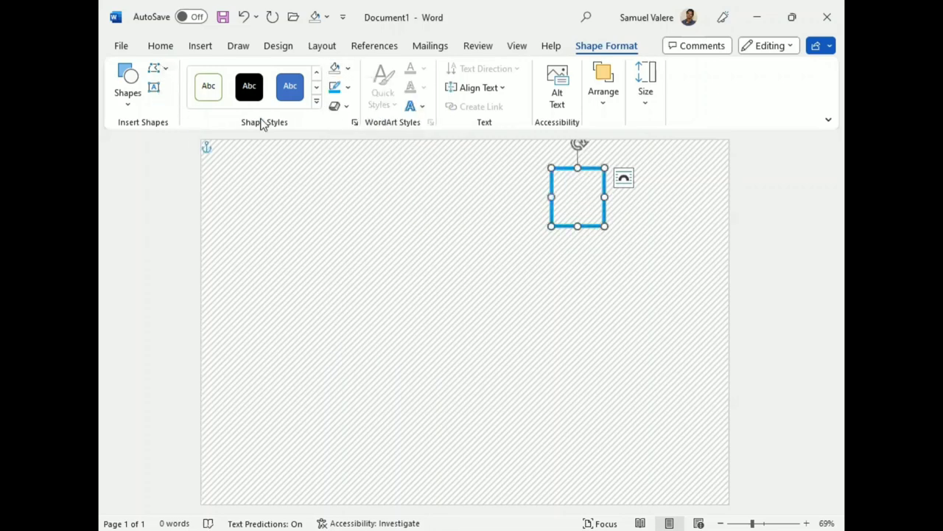
# Step: Draw a straight line across the middle of the page
pyautogui.click(126, 92)
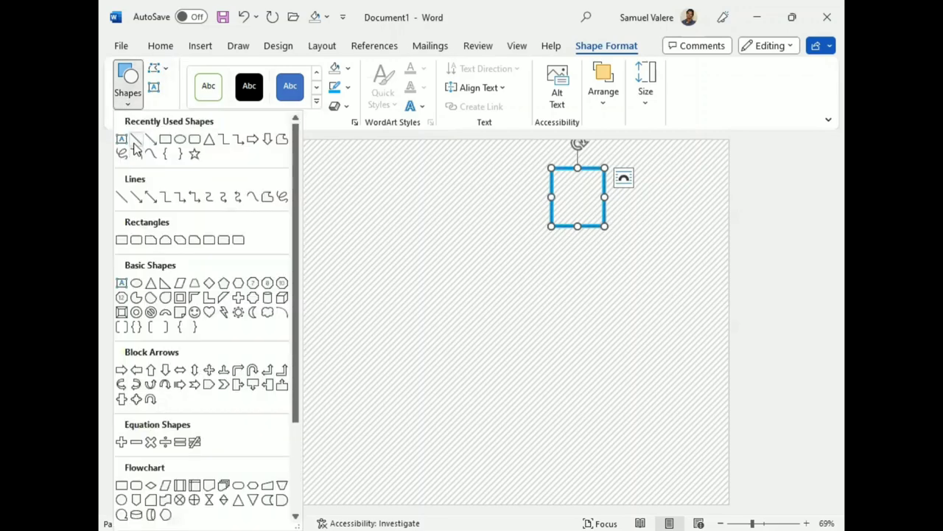
pyautogui.click(137, 139)
pyautogui.moveTo(345, 199)
pyautogui.mouseDown()
pyautogui.moveTo(462, 194)
pyautogui.moveTo(430, 321)
pyautogui.moveTo(467, 323)
pyautogui.mouseUp()
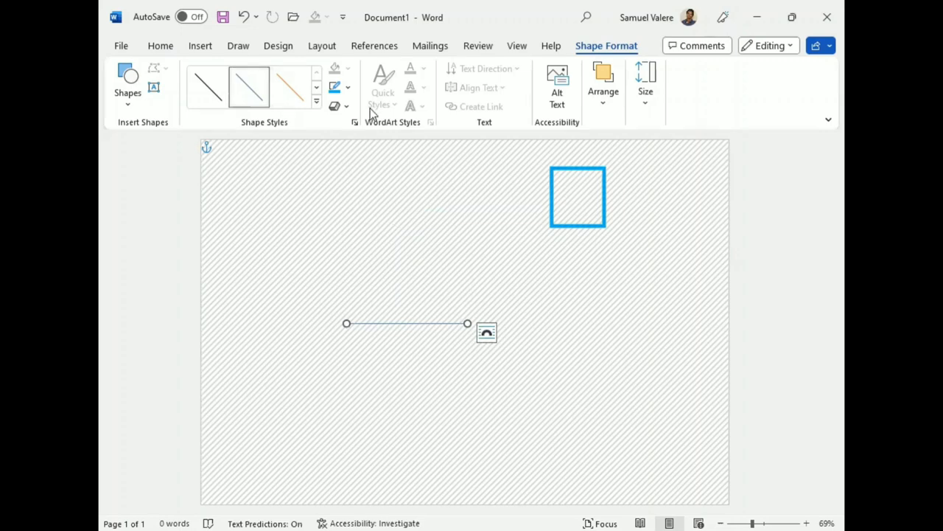
# Step: Make the line 6 pt bright blue and move its end against the square's left edge
pyautogui.click(348, 88)
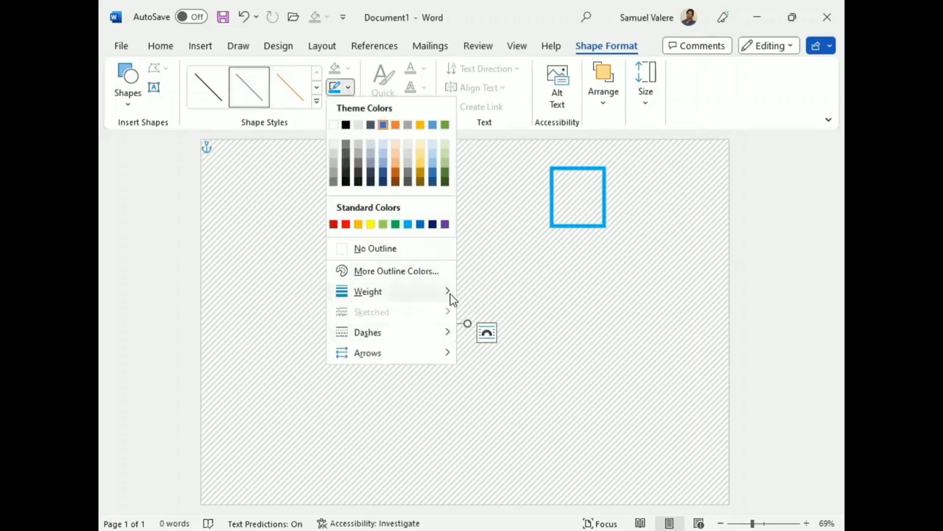
pyautogui.moveTo(390, 291)
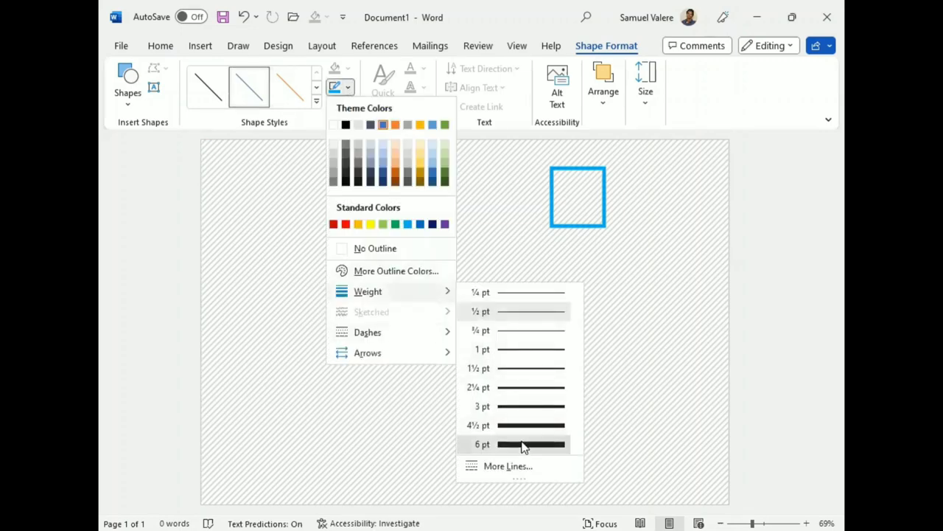
pyautogui.click(521, 444)
pyautogui.click(340, 86)
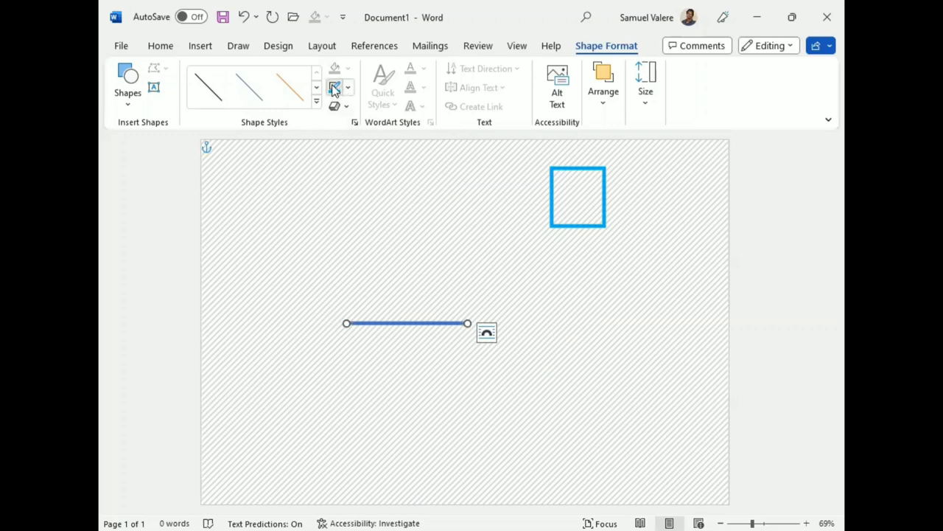
pyautogui.moveTo(411, 311); pyautogui.dragTo(495, 193)
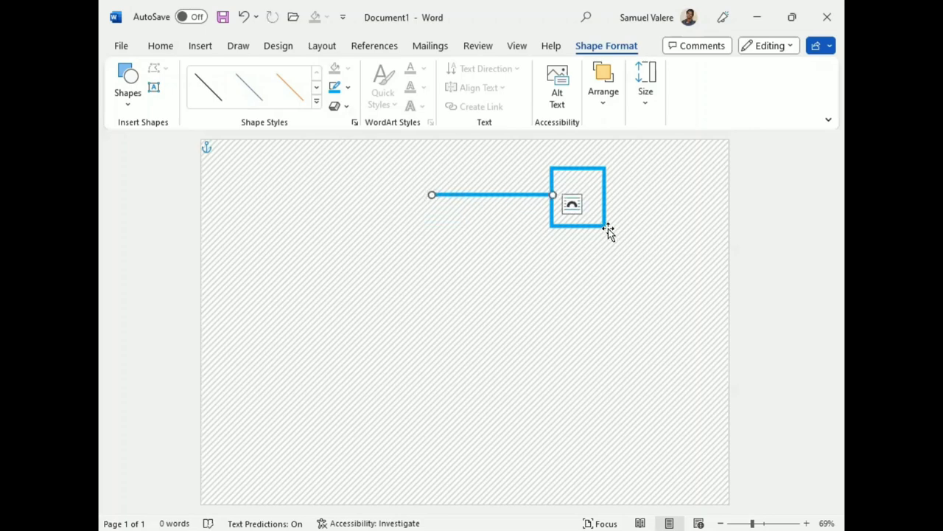
pyautogui.hotkey('ctrl', 'z')
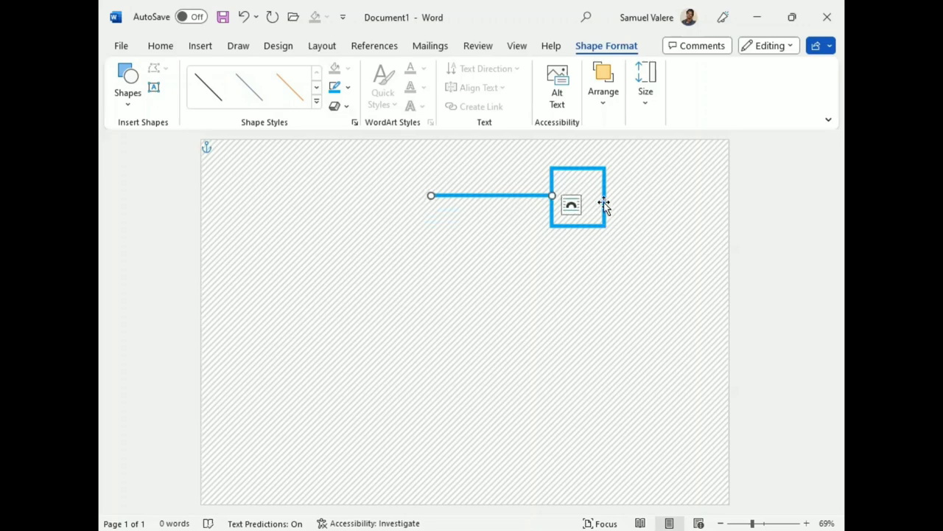
pyautogui.hotkey('ctrl', 'y')
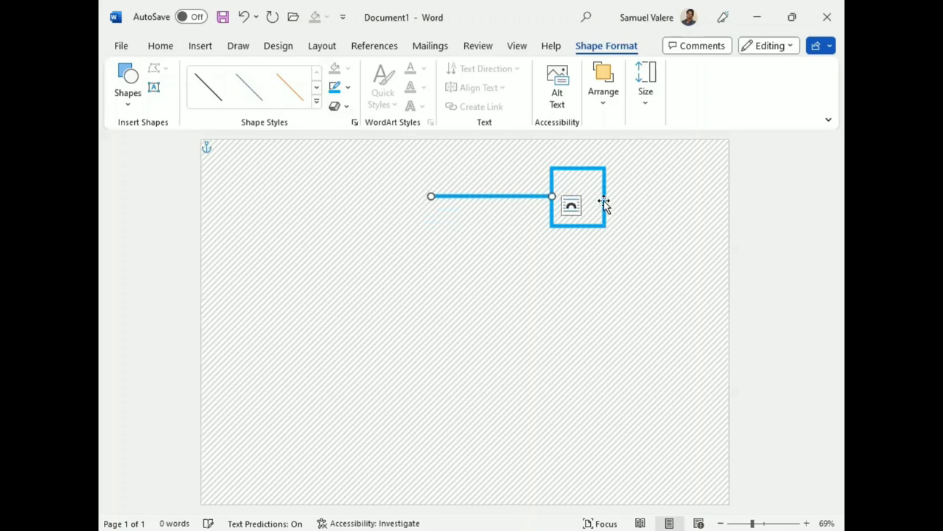
# Step: Group the line with the square and nudge the group slightly right
pyautogui.click(604, 203)
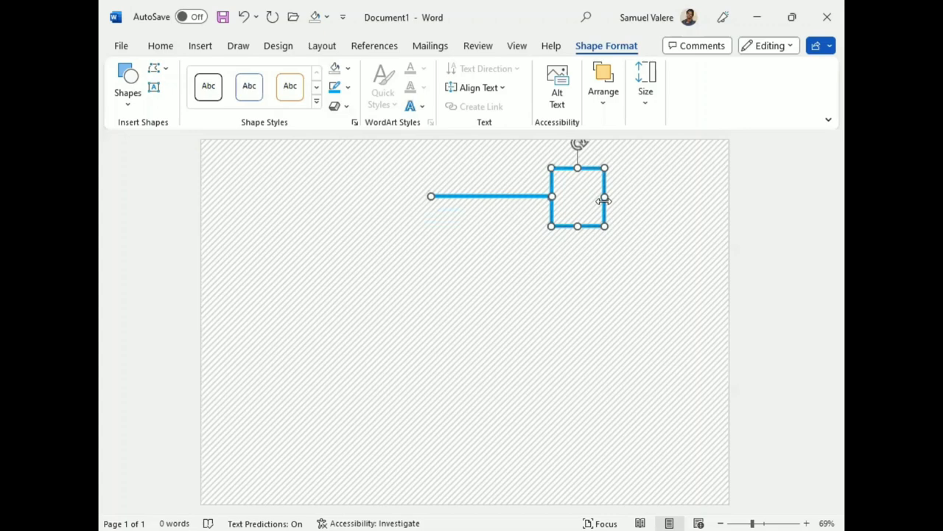
pyautogui.click(608, 100)
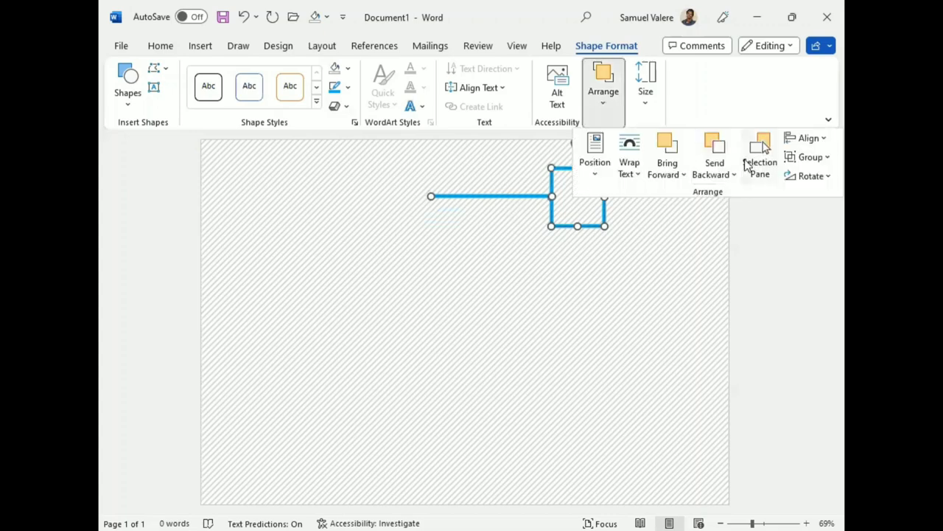
pyautogui.click(806, 158)
pyautogui.click(802, 177)
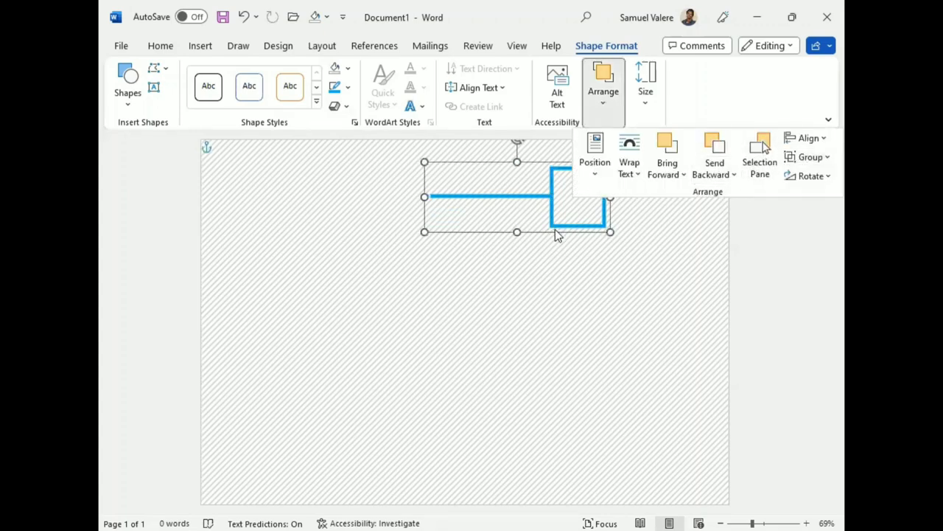
pyautogui.moveTo(561, 229); pyautogui.dragTo(599, 218)
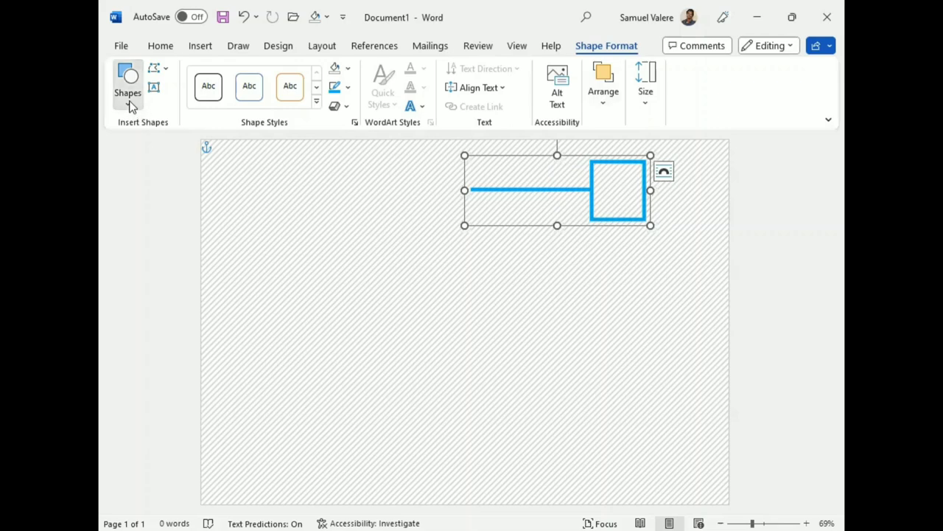
# Step: Draw a tall narrow rectangle and move it flush to the left page edge
pyautogui.click(130, 107)
pyautogui.click(164, 137)
pyautogui.moveTo(234, 234)
pyautogui.mouseDown()
pyautogui.moveTo(276, 318)
pyautogui.moveTo(261, 387)
pyautogui.moveTo(268, 422)
pyautogui.mouseUp()
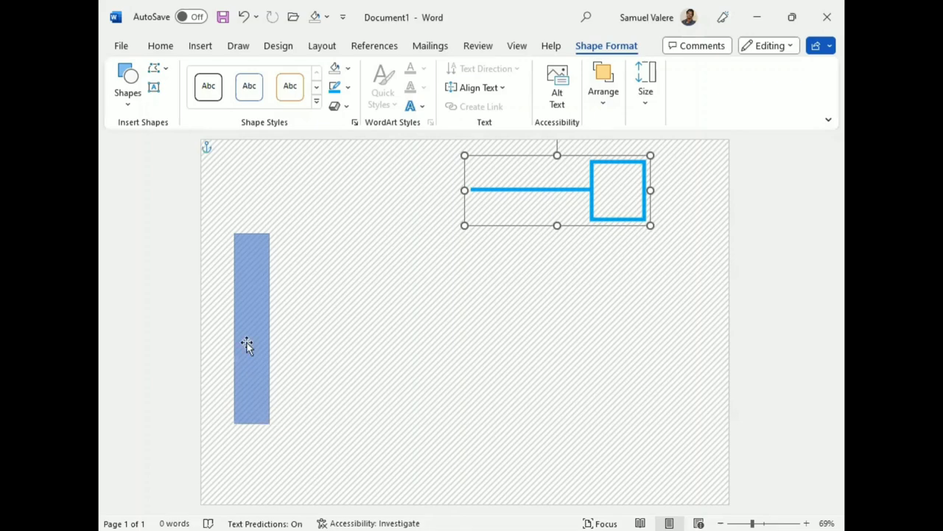
pyautogui.moveTo(246, 341)
pyautogui.mouseDown()
pyautogui.moveTo(234, 309)
pyautogui.moveTo(236, 343)
pyautogui.moveTo(216, 341)
pyautogui.mouseUp()
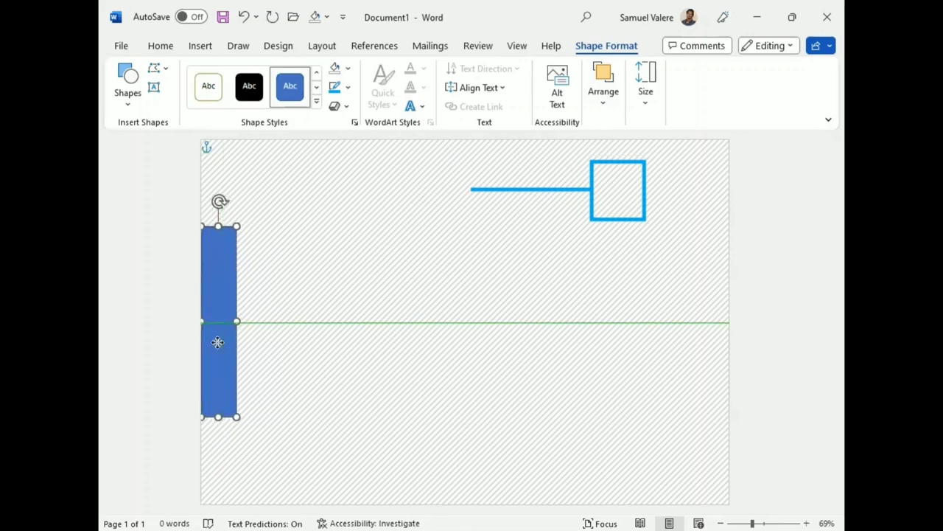
# Step: Remove the bar's outline and fill it with light blue
pyautogui.click(348, 87)
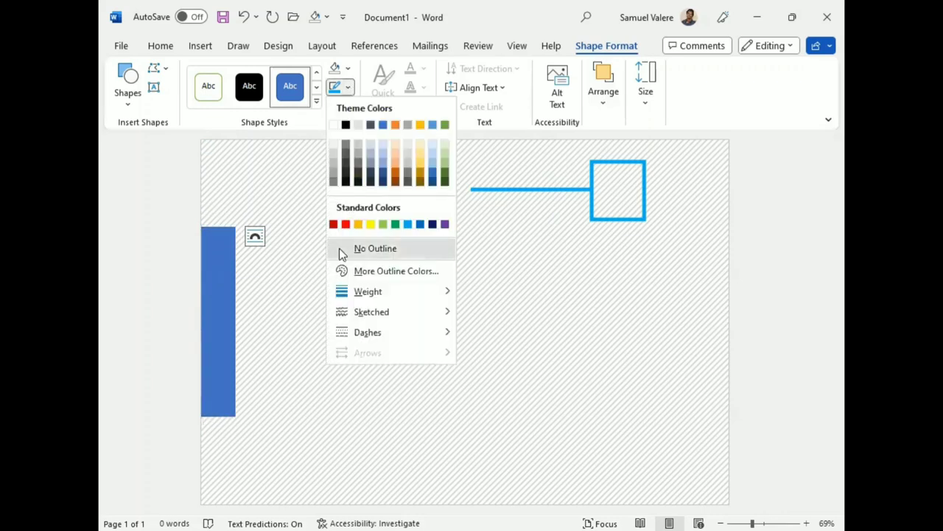
pyautogui.click(339, 247)
pyautogui.click(348, 68)
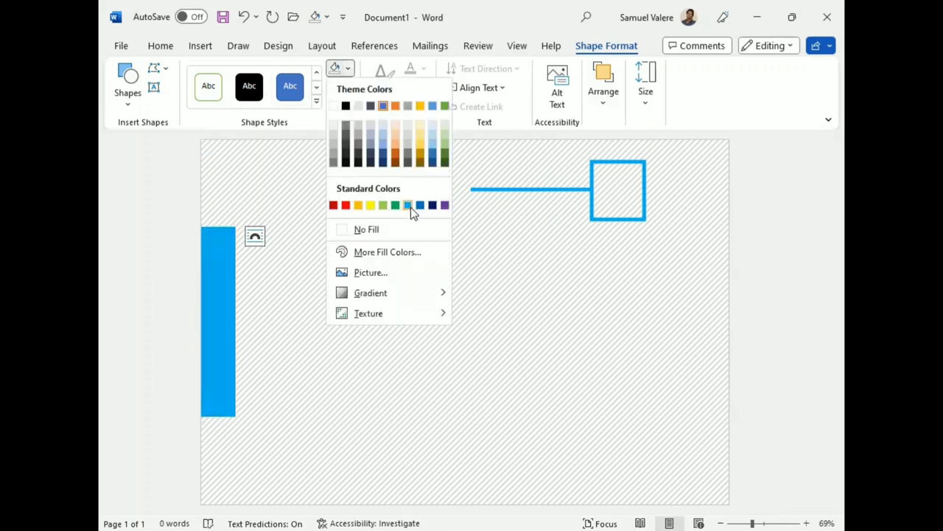
pyautogui.click(409, 205)
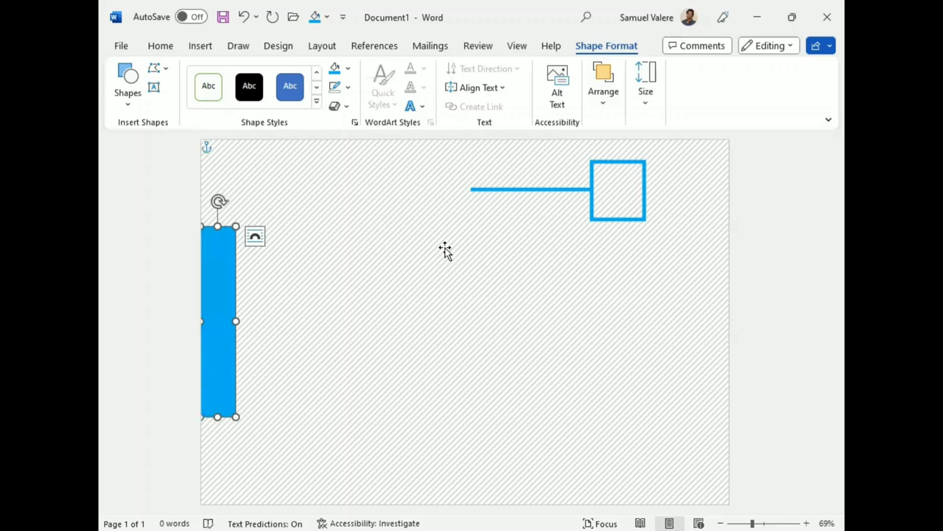
pyautogui.click(367, 323)
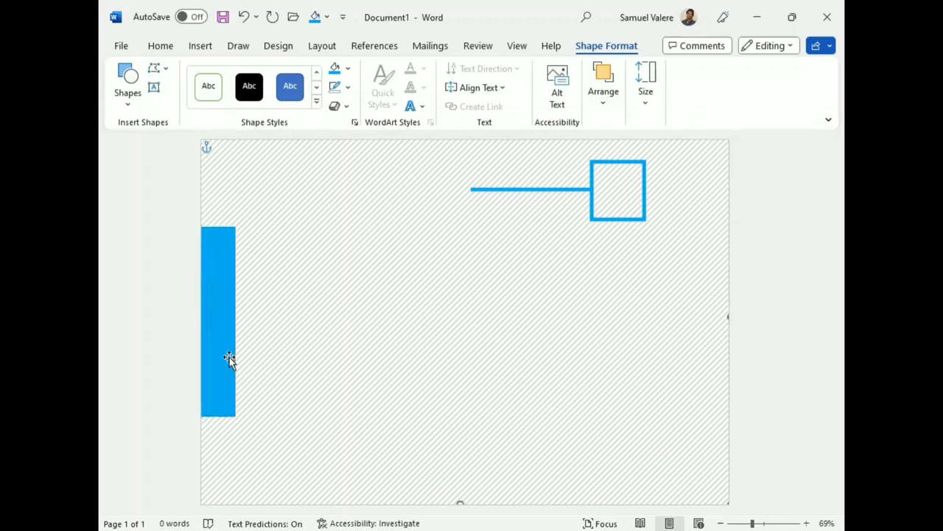
pyautogui.click(157, 98)
# Step: Draw a text box below the top decoration with the word Certificate, centred
pyautogui.moveTo(308, 220); pyautogui.dragTo(558, 275)
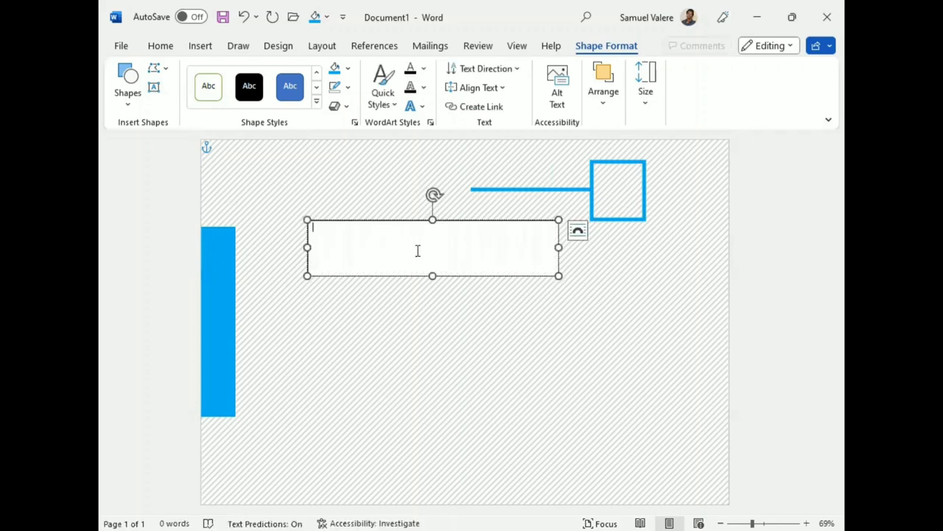
pyautogui.write('Certificate')
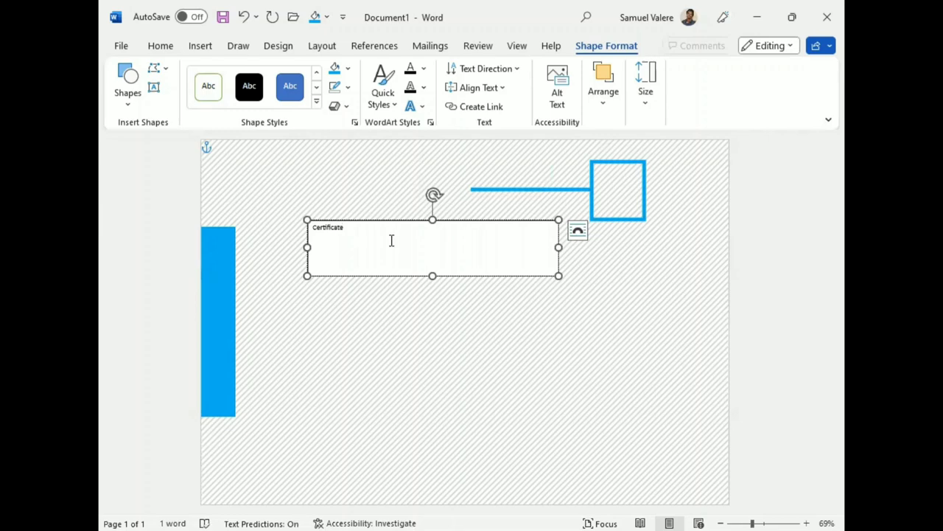
pyautogui.doubleClick(325, 227)
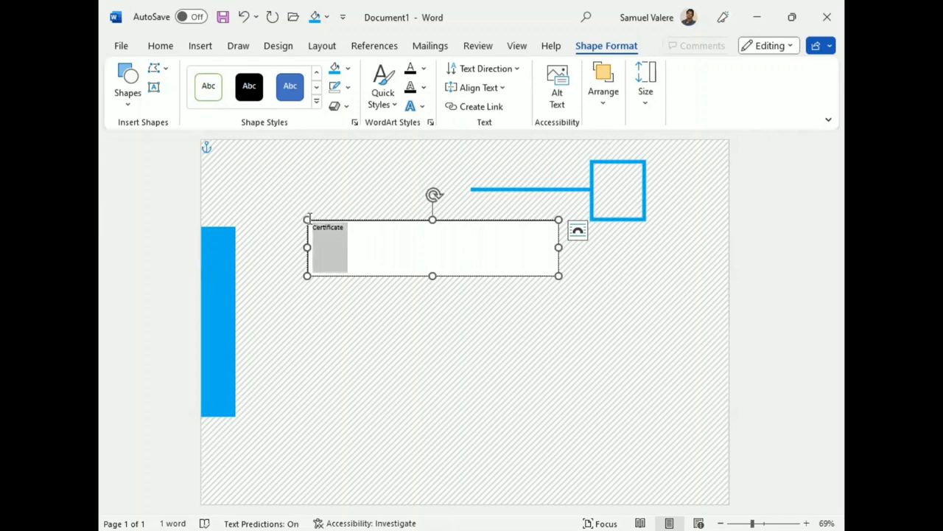
pyautogui.click(154, 51)
pyautogui.click(373, 87)
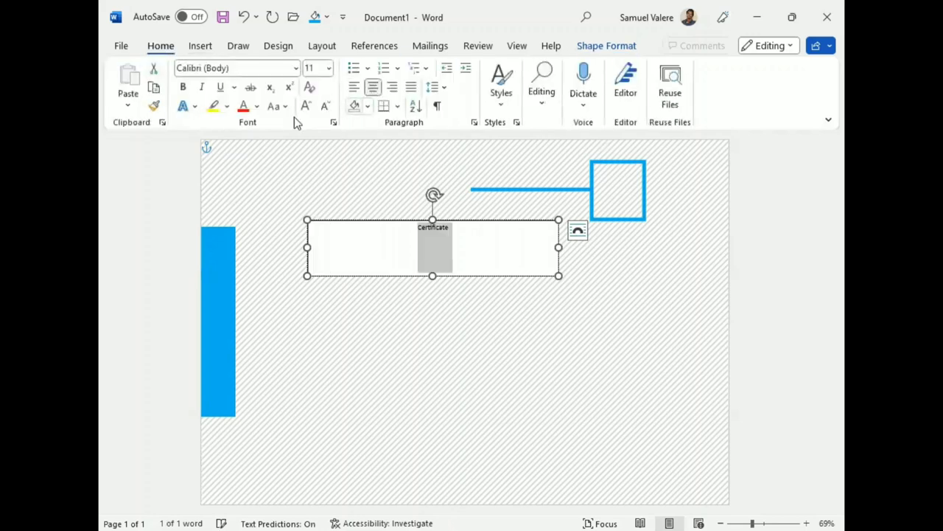
# Step: Enlarge the title to 80 pt, make it UPPERCASE, and begin entering the Baskerville font
pyautogui.click(306, 106)
pyautogui.click(306, 105)
pyautogui.click(306, 105)
pyautogui.click(306, 106)
pyautogui.click(305, 106)
pyautogui.click(306, 106)
pyautogui.click(306, 106)
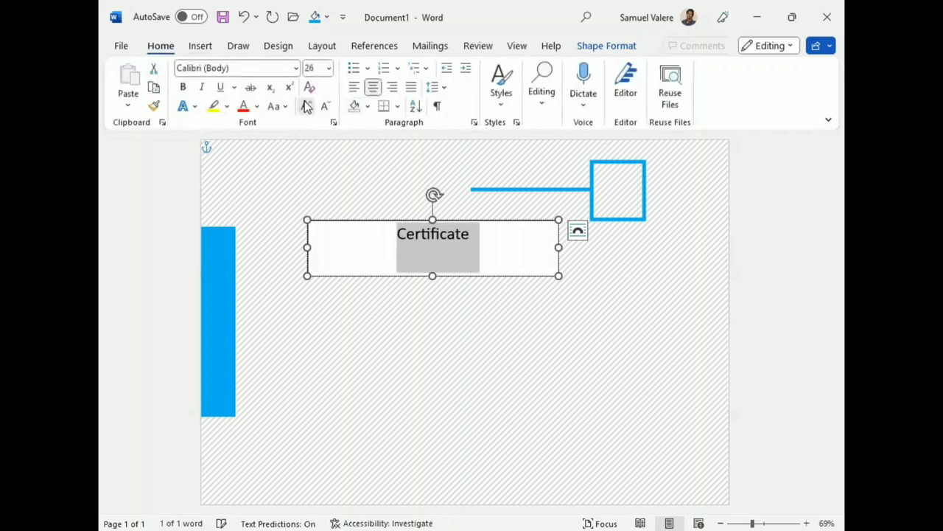
pyautogui.click(305, 105)
pyautogui.click(306, 105)
pyautogui.click(306, 106)
pyautogui.click(285, 108)
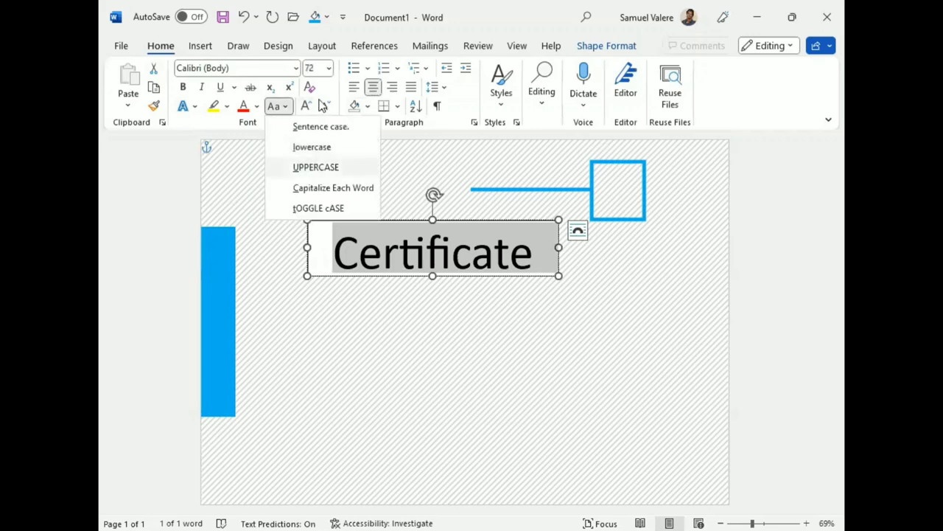
pyautogui.click(321, 105)
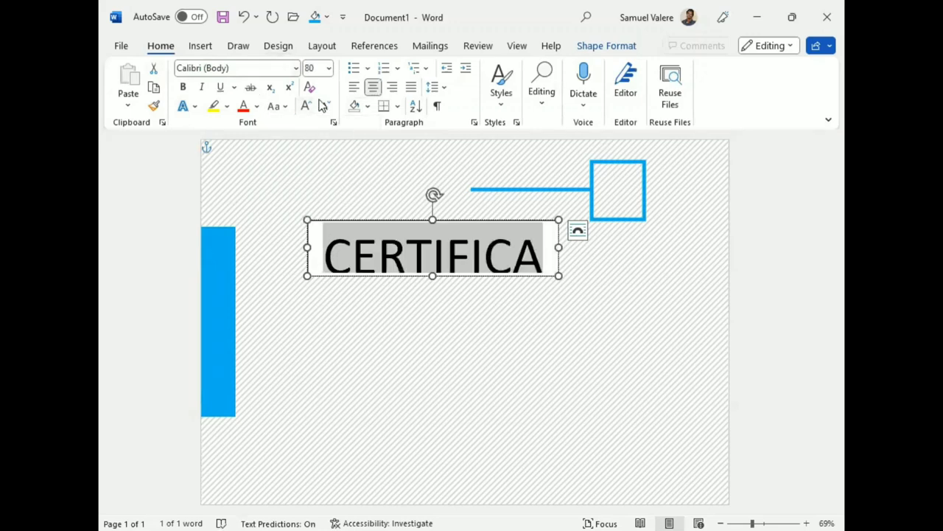
pyautogui.click(236, 68)
pyautogui.write('B')
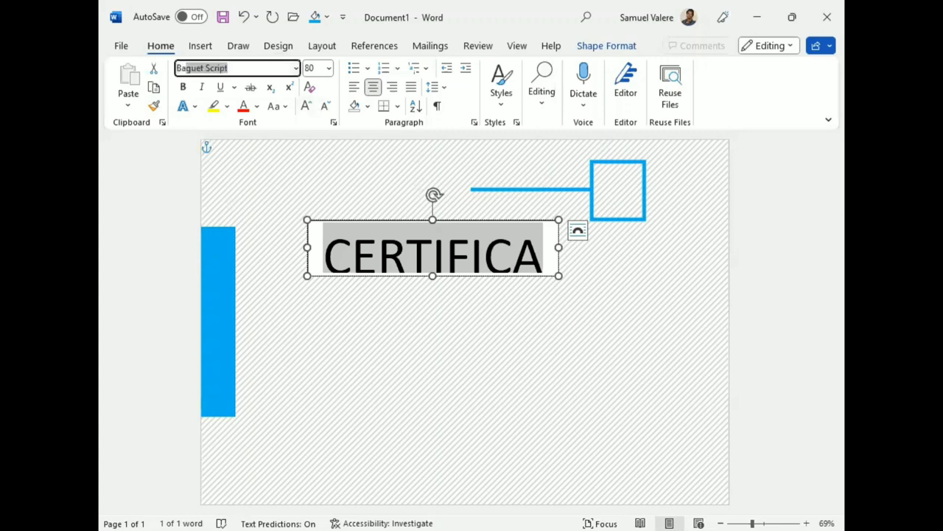
pyautogui.write('askerville Old Face')
# Step: Set the title to bold 72 pt Baskerville Old Face and widen its box
pyautogui.press('Return')
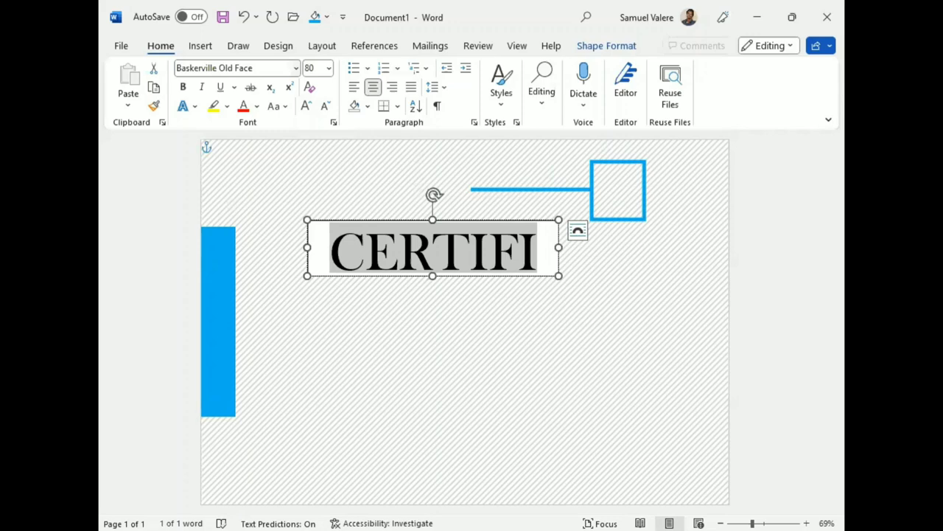
pyautogui.moveTo(569, 253); pyautogui.dragTo(684, 255)
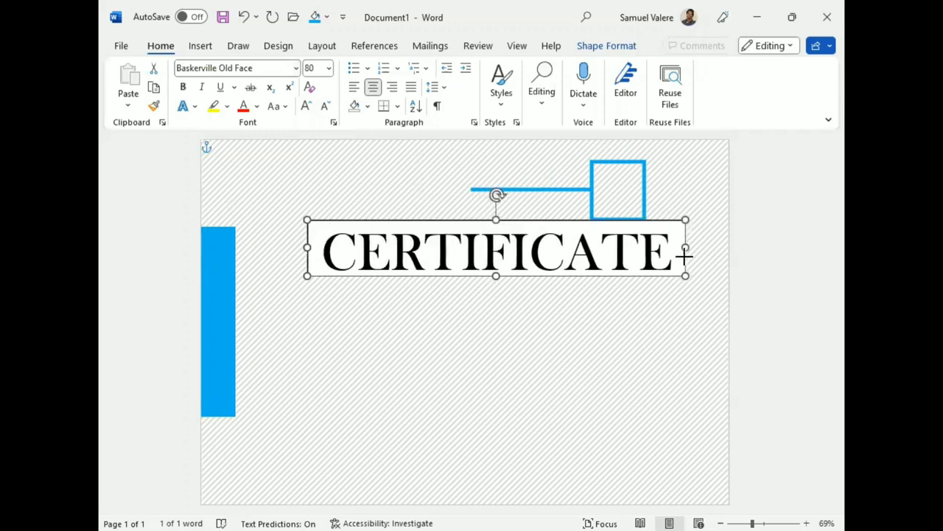
pyautogui.click(328, 110)
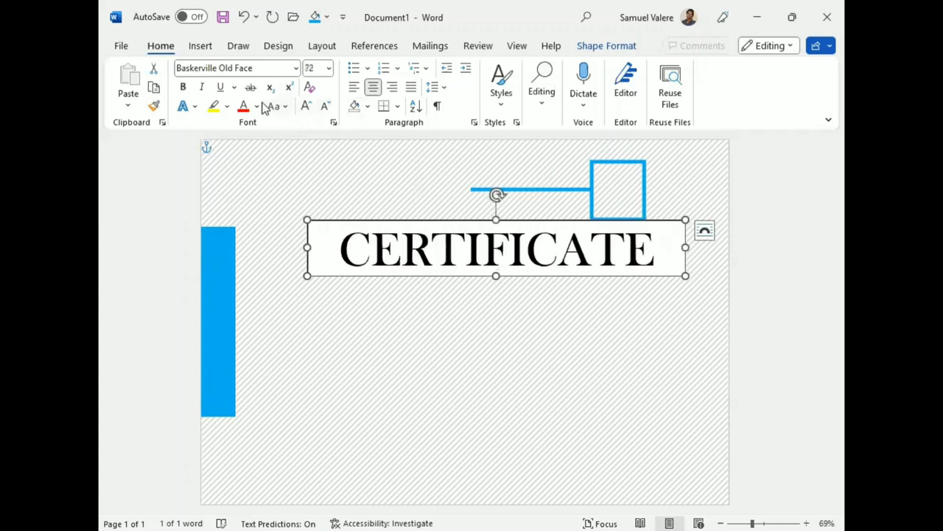
pyautogui.hotkey('ctrl', 'a')
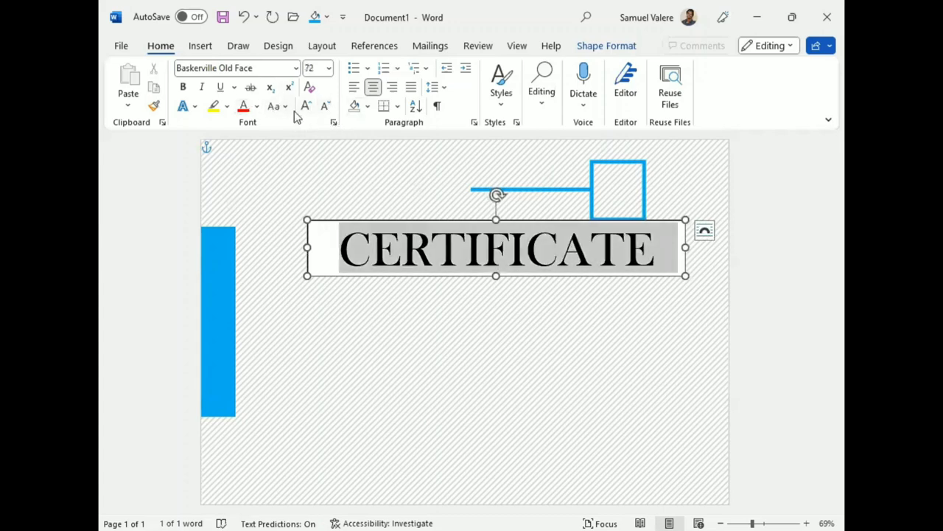
pyautogui.click(183, 86)
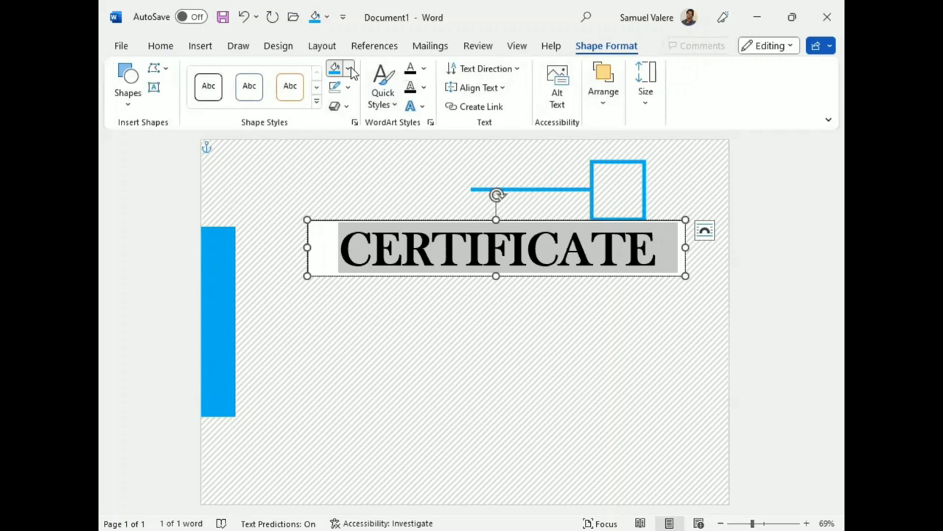
# Step: Make the title box transparent, colour the text light blue, and nudge it toward centre
pyautogui.click(349, 68)
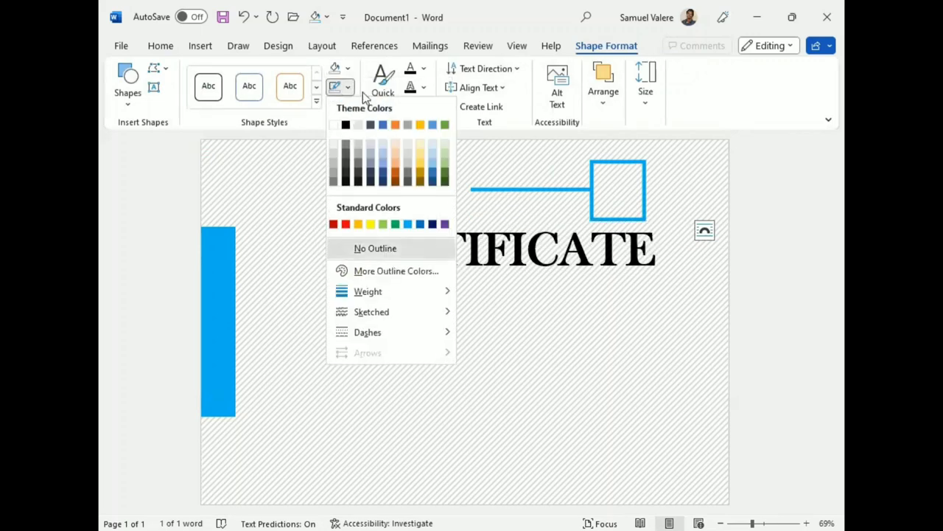
pyautogui.press('Escape')
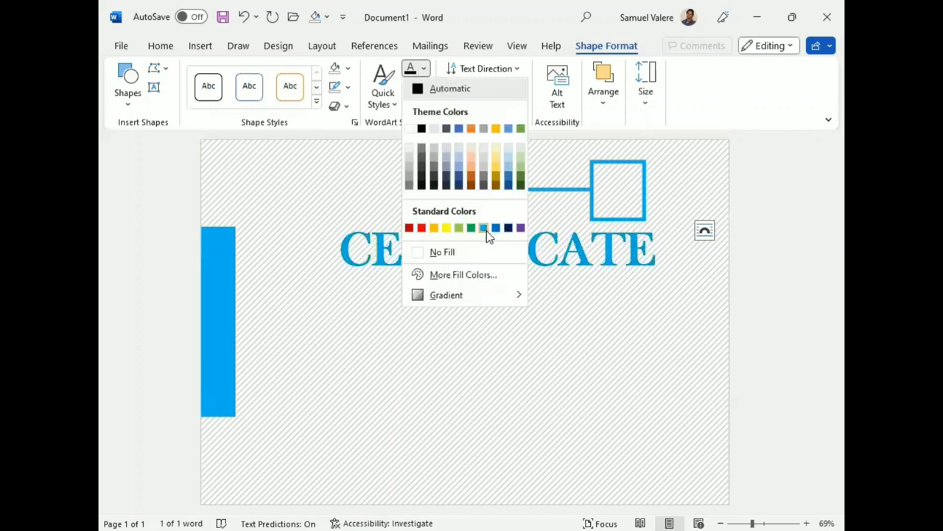
pyautogui.click(516, 278)
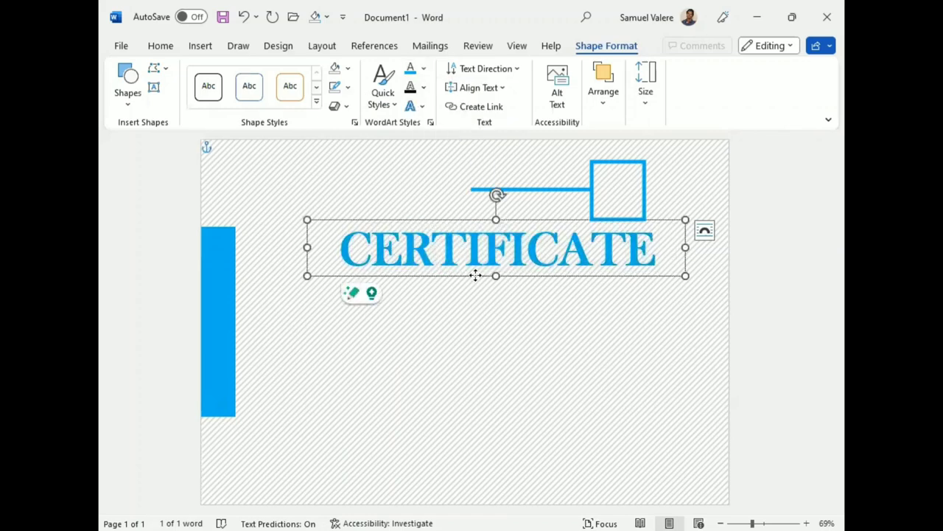
pyautogui.press('Left')
pyautogui.press('Left')
pyautogui.press('Left')
pyautogui.press('Up')
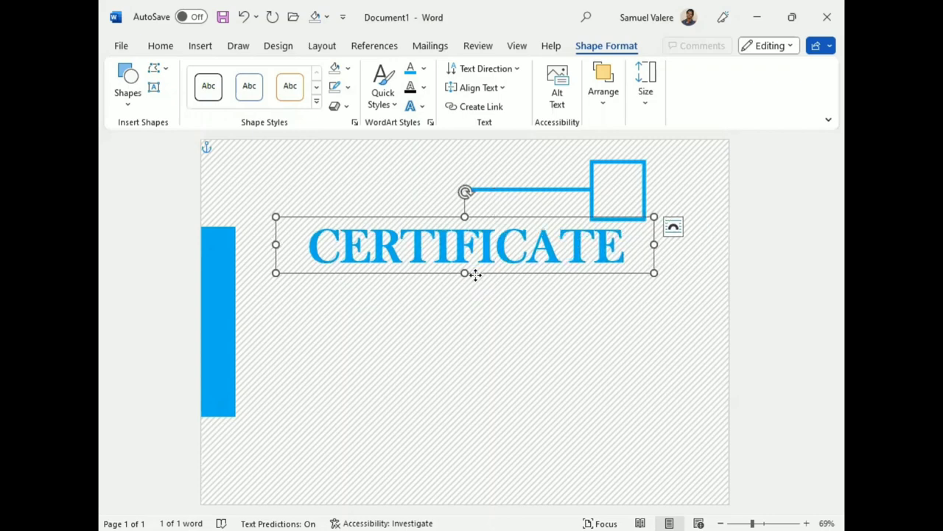
pyautogui.press('Tab')
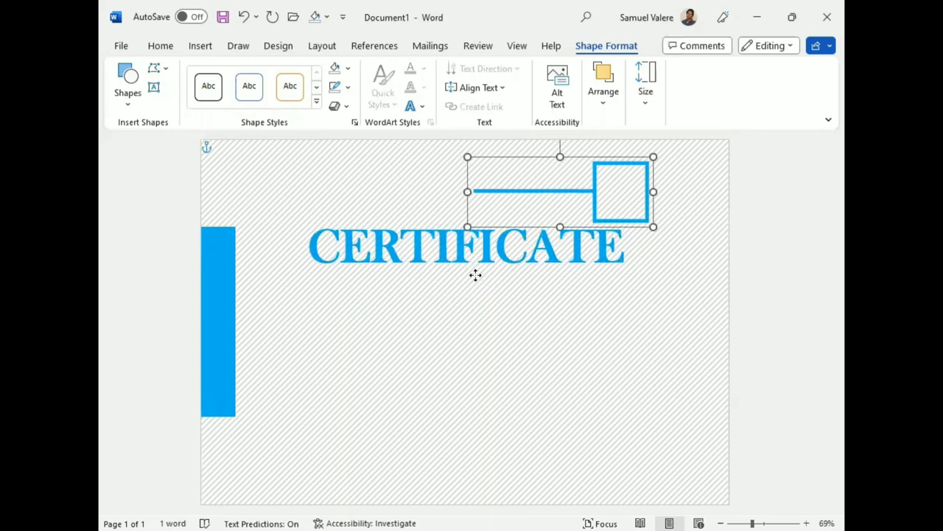
# Step: Shift the line-and-square decoration right, then narrow the CERTIFICATE box and centre it on the page
pyautogui.moveTo(597, 184)
pyautogui.mouseDown()
pyautogui.moveTo(642, 183)
pyautogui.moveTo(643, 169)
pyautogui.moveTo(644, 186)
pyautogui.mouseUp()
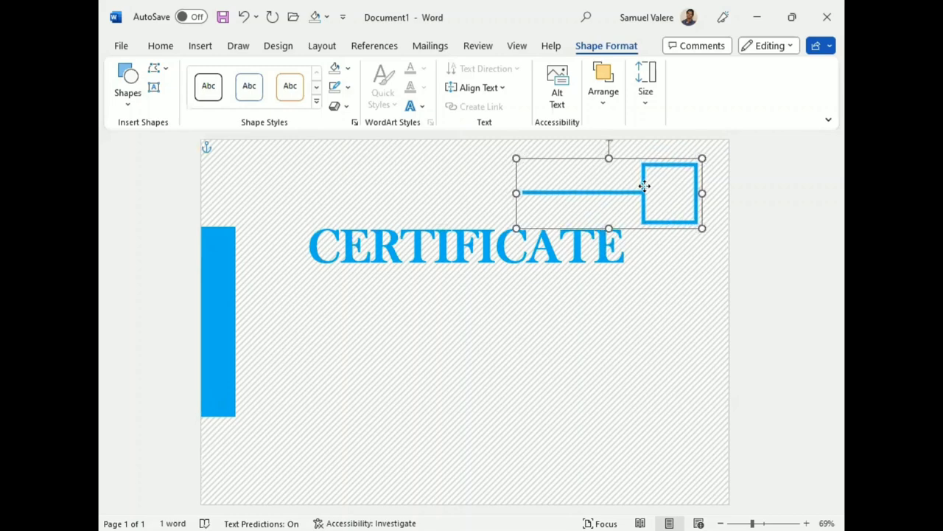
pyautogui.click(508, 269)
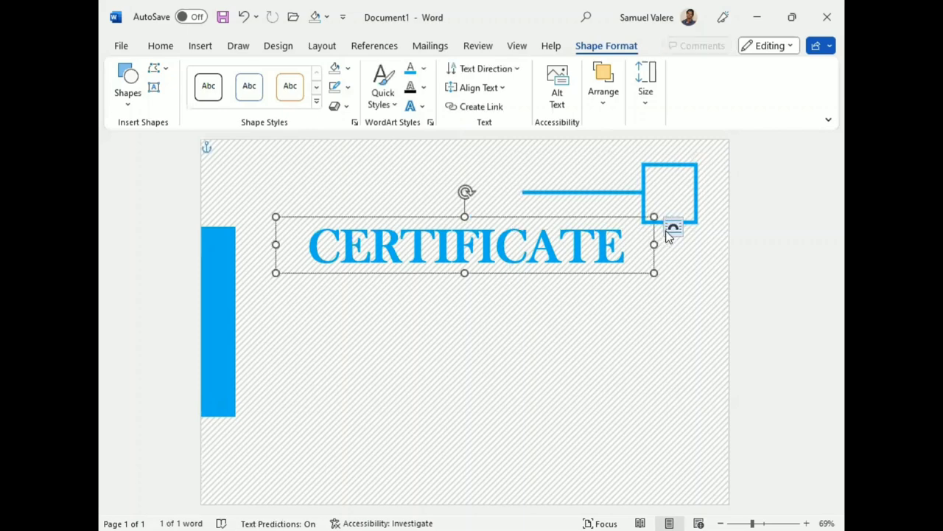
pyautogui.moveTo(653, 244); pyautogui.dragTo(629, 249)
pyautogui.moveTo(624, 249); pyautogui.dragTo(613, 247)
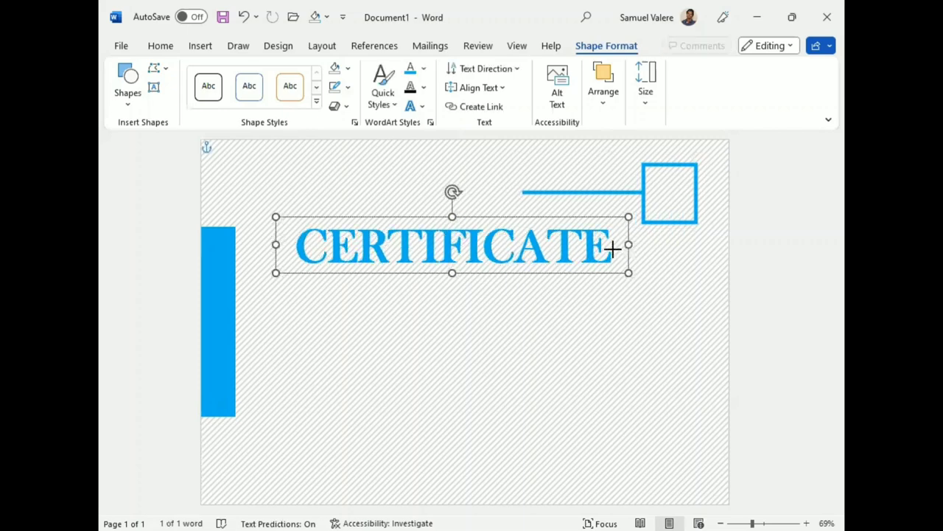
pyautogui.moveTo(510, 274)
pyautogui.mouseDown()
pyautogui.moveTo(540, 275)
pyautogui.moveTo(537, 264)
pyautogui.mouseUp()
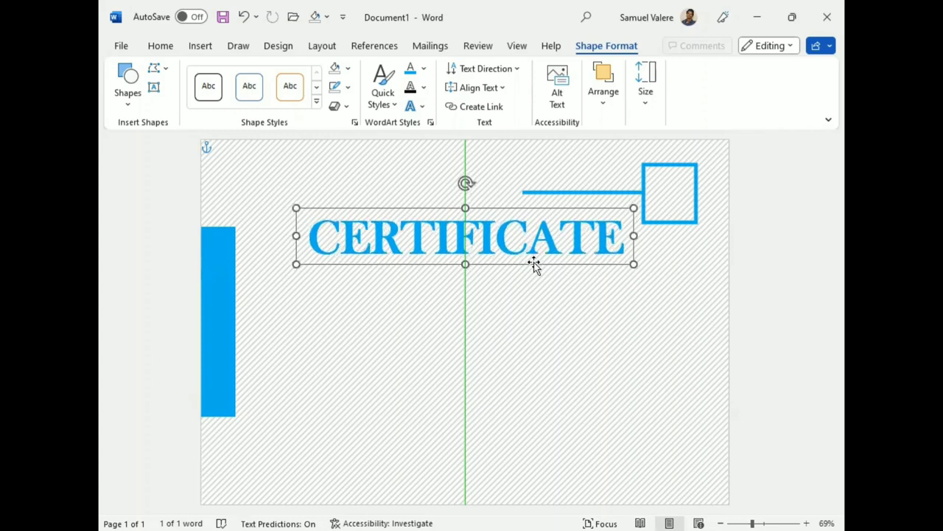
pyautogui.moveTo(537, 263); pyautogui.dragTo(534, 265)
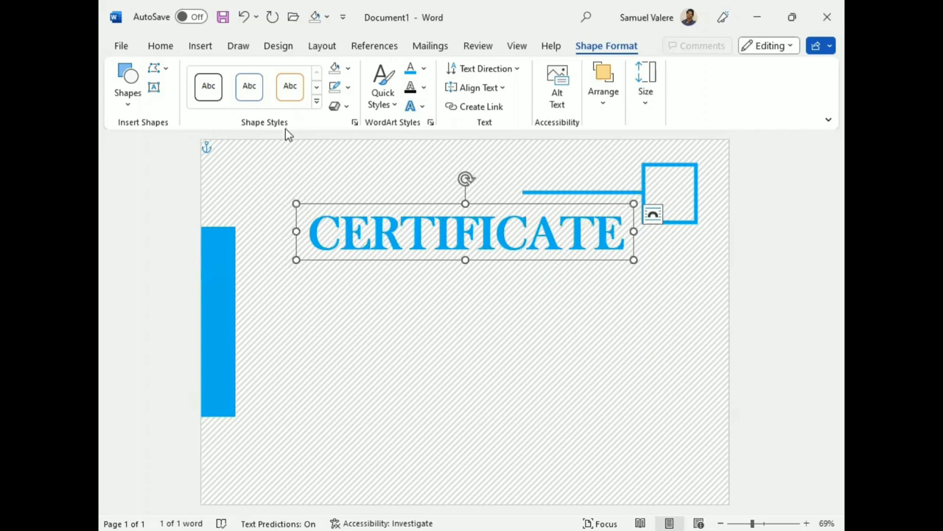
# Step: Add a text box below the title containing 'of Appreciation'
pyautogui.click(153, 88)
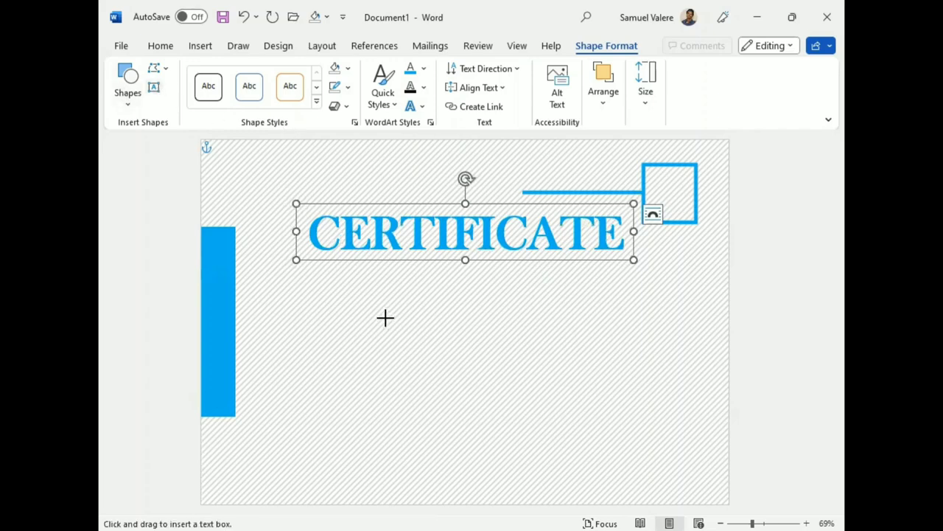
pyautogui.moveTo(377, 296)
pyautogui.mouseDown()
pyautogui.moveTo(557, 346)
pyautogui.moveTo(545, 345)
pyautogui.mouseUp()
pyautogui.write('of')
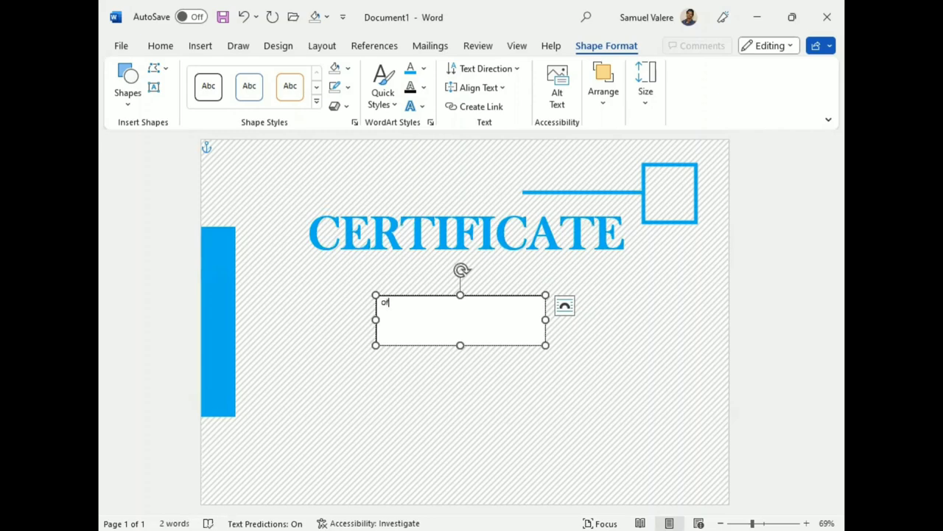
pyautogui.write(' Appreci')
pyautogui.write('ation')
pyautogui.moveTo(436, 302); pyautogui.dragTo(382, 304)
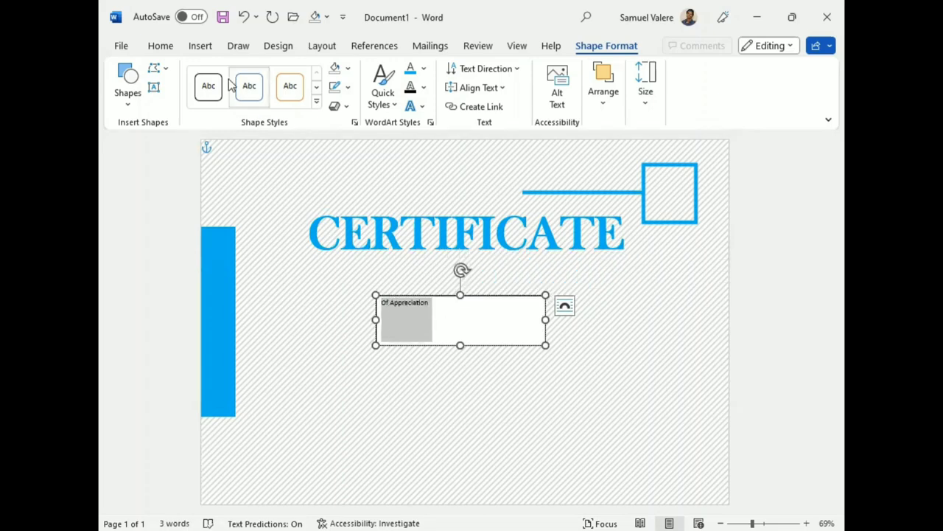
# Step: Centre the subtitle, make it uppercase at 26 pt, and open the Font dialog
pyautogui.click(161, 46)
pyautogui.click(373, 88)
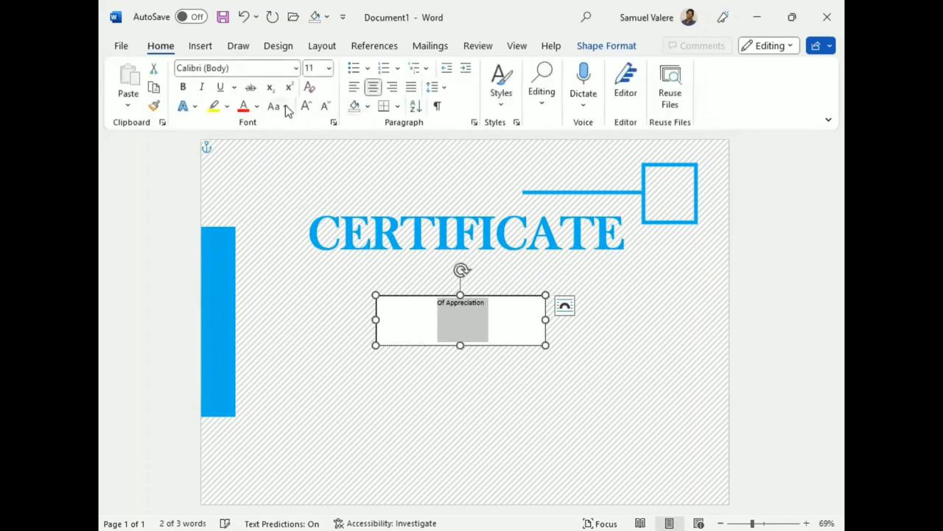
pyautogui.click(279, 105)
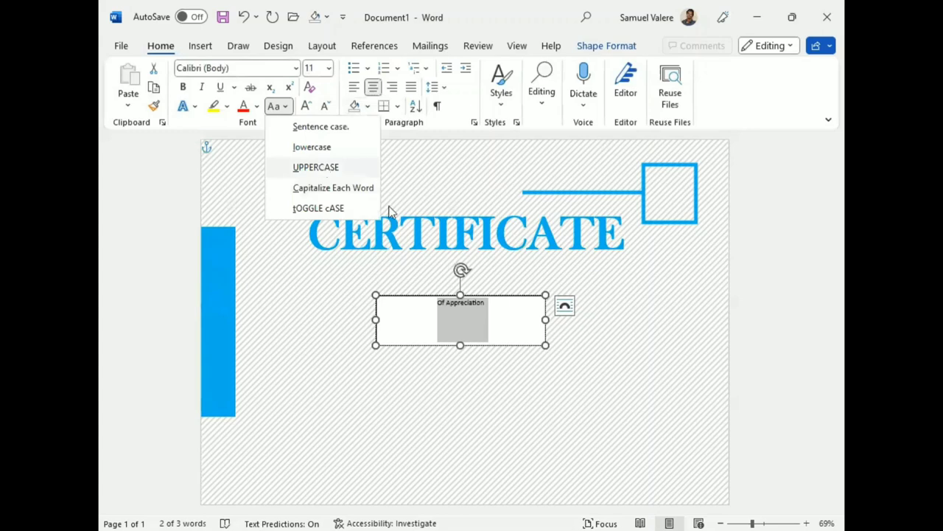
pyautogui.press('u')
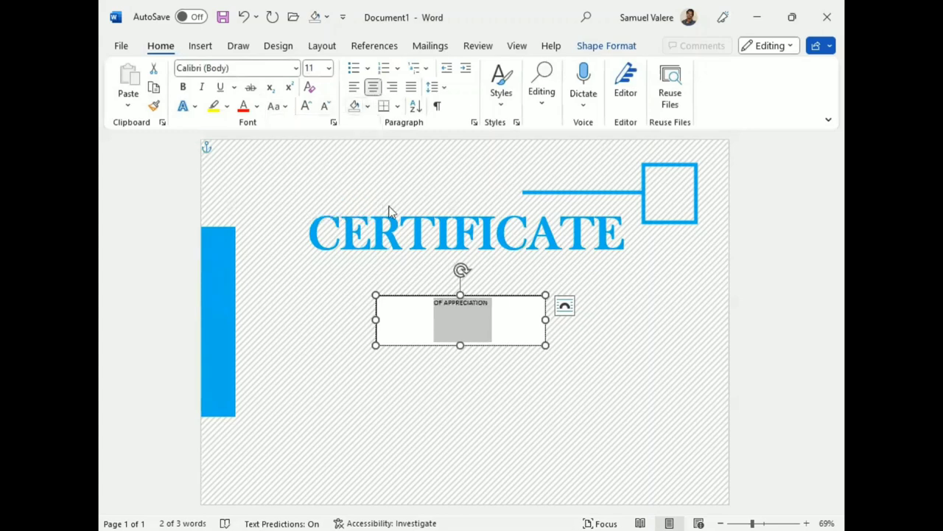
pyautogui.hotkey('ctrl', 'shift', '.')
pyautogui.hotkey('ctrl', 'shift', '.')
pyautogui.hotkey('ctrl', 'shift', '.')
pyautogui.hotkey('ctrl', 'shift', '.')
pyautogui.hotkey('ctrl', 'shift', '.')
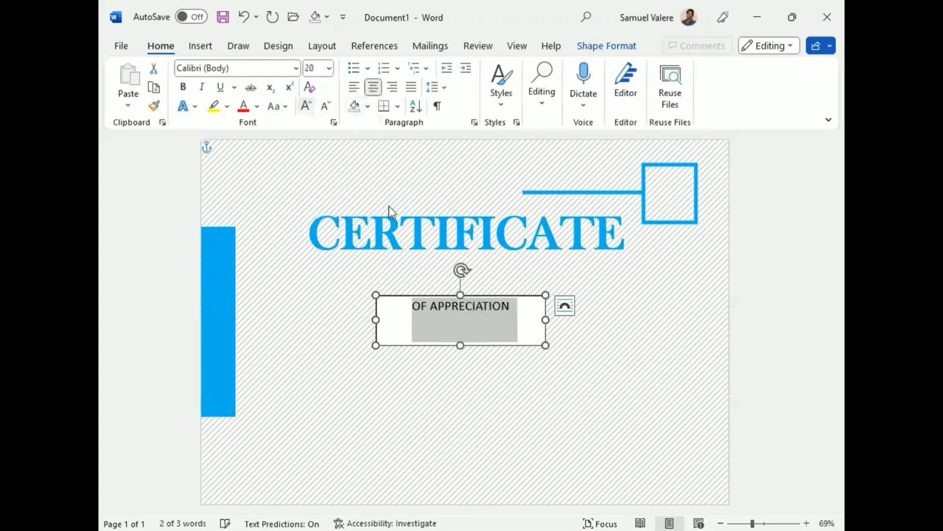
pyautogui.hotkey('ctrl', 'shift', '.')
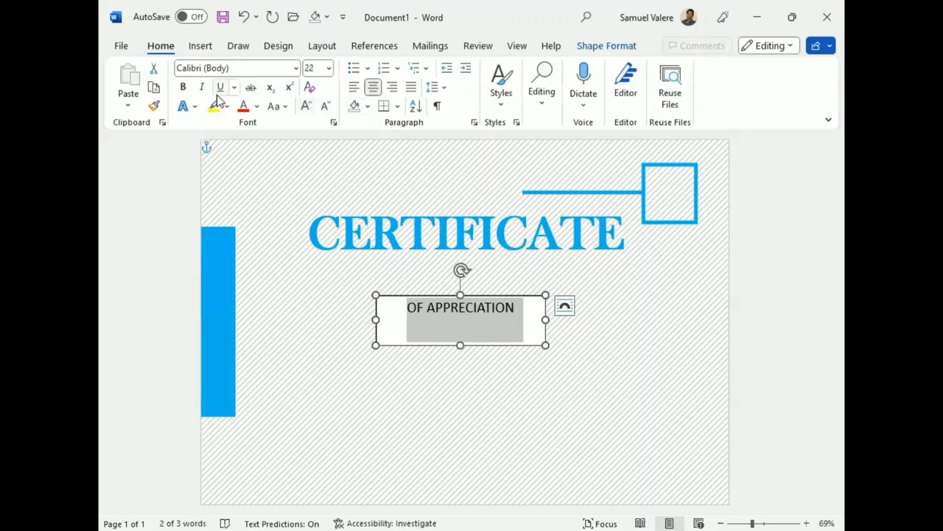
pyautogui.click(184, 88)
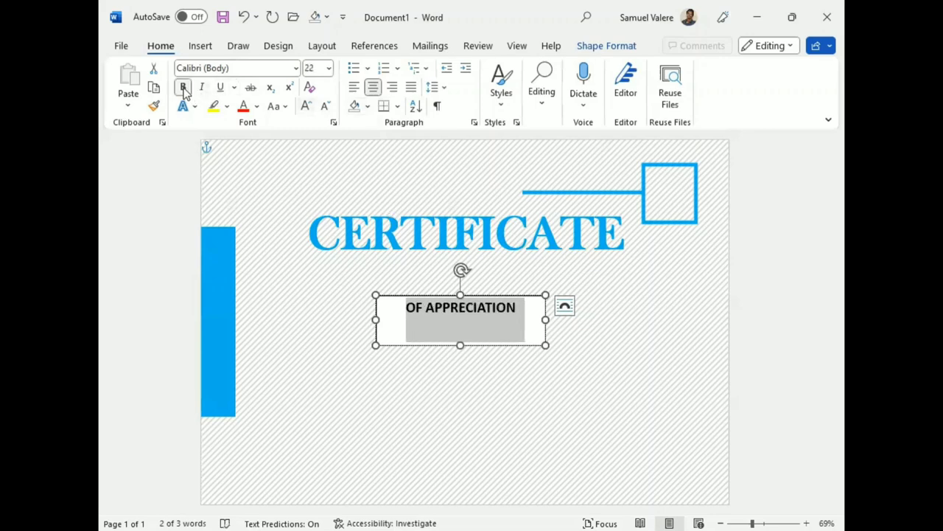
pyautogui.click(184, 87)
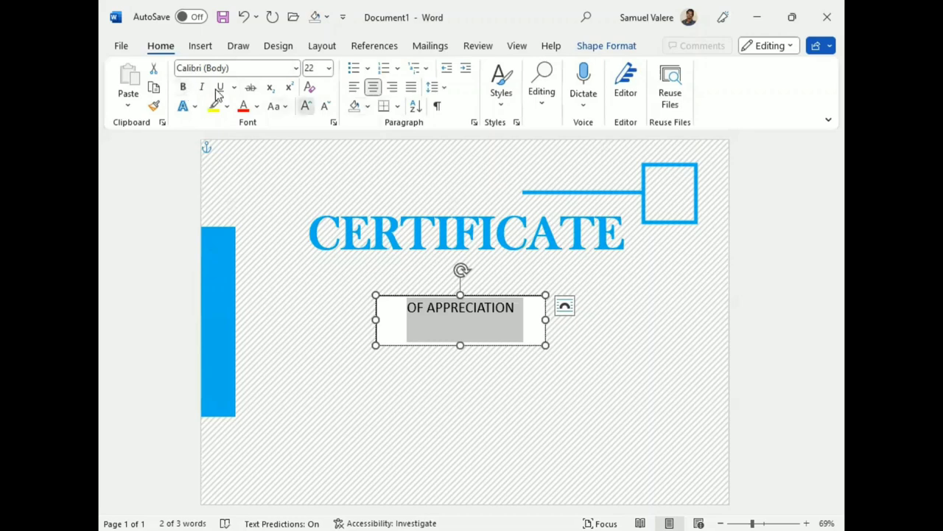
pyautogui.hotkey('ctrl', 'shift', '.')
pyautogui.hotkey('ctrl', 'shift', '.')
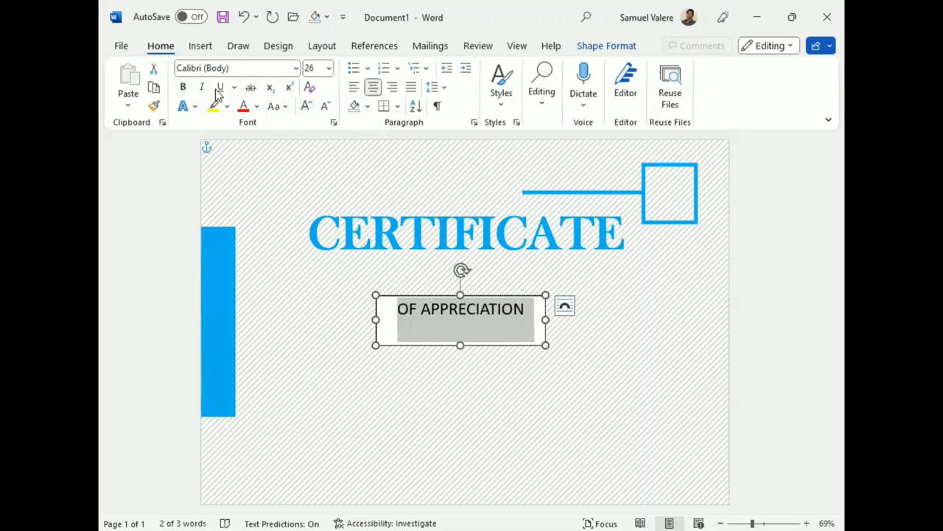
pyautogui.hotkey('ctrl', 'd')
# Step: Expand the OF APPRECIATION letter spacing by 2 pt
pyautogui.click(357, 106)
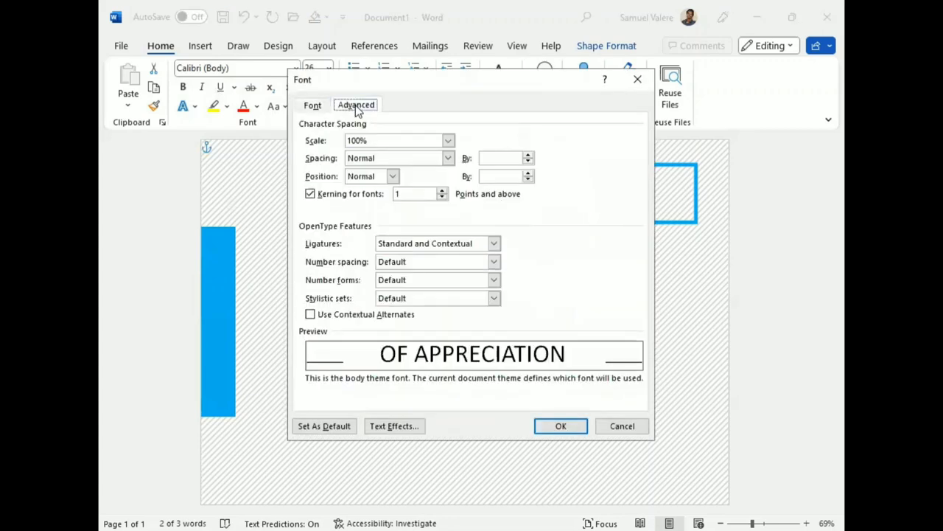
pyautogui.click(448, 158)
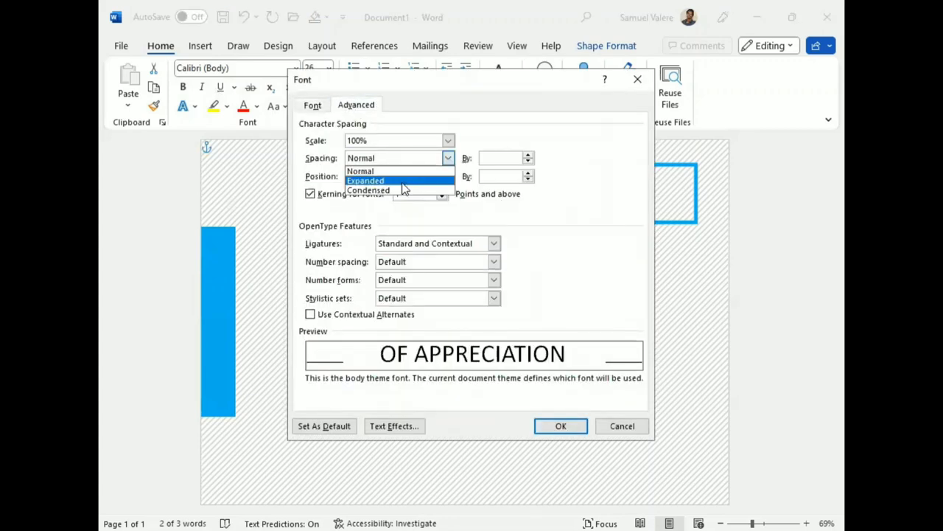
pyautogui.click(404, 179)
pyautogui.click(485, 158)
pyautogui.press('Delete')
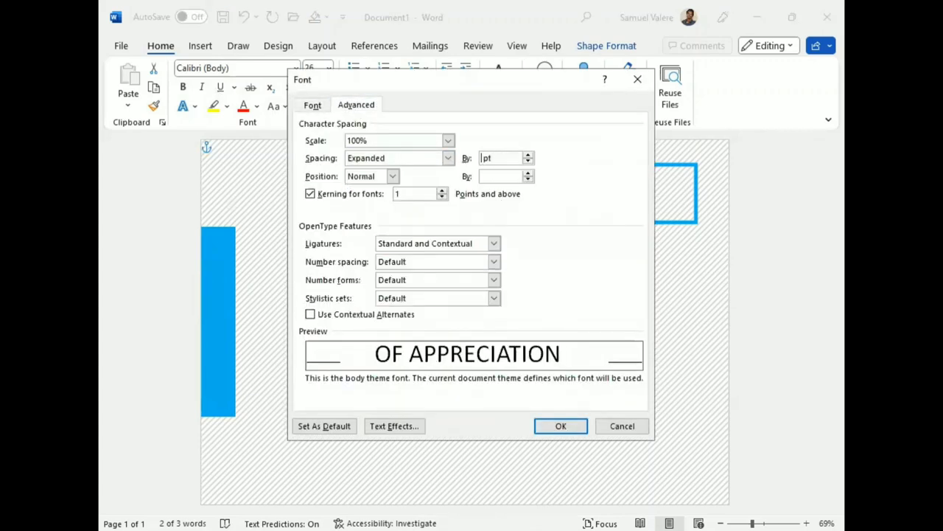
pyautogui.write('2')
pyautogui.press('Return')
# Step: Check the subtitle's outline and fill options without changing them, then make it bold
pyautogui.click(455, 326)
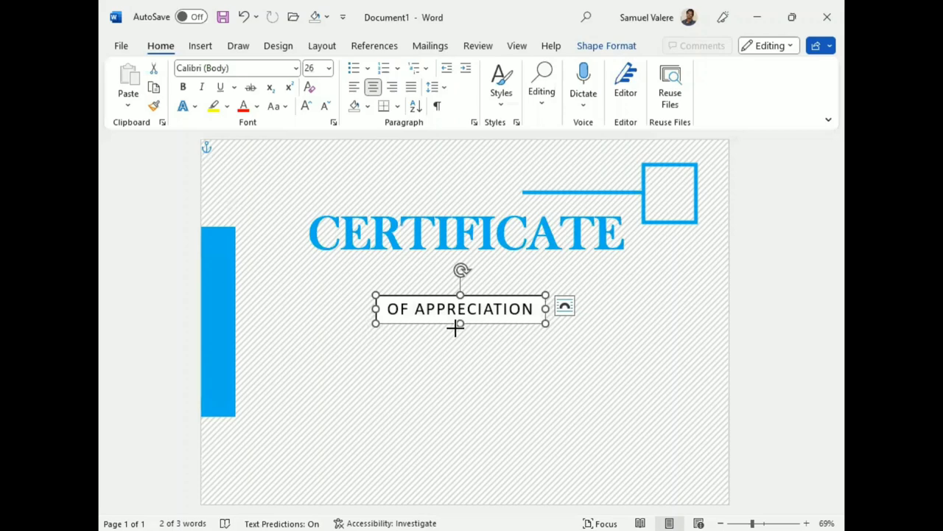
pyautogui.click(606, 45)
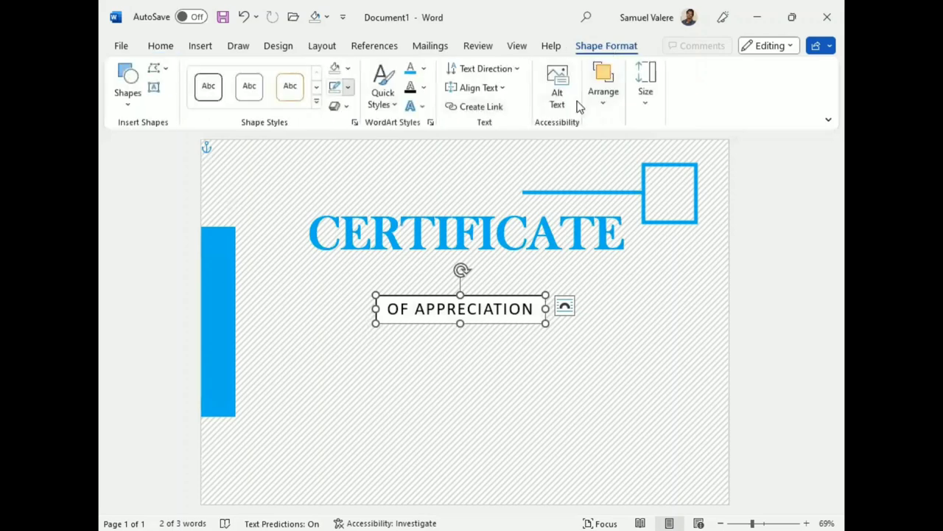
pyautogui.click(348, 86)
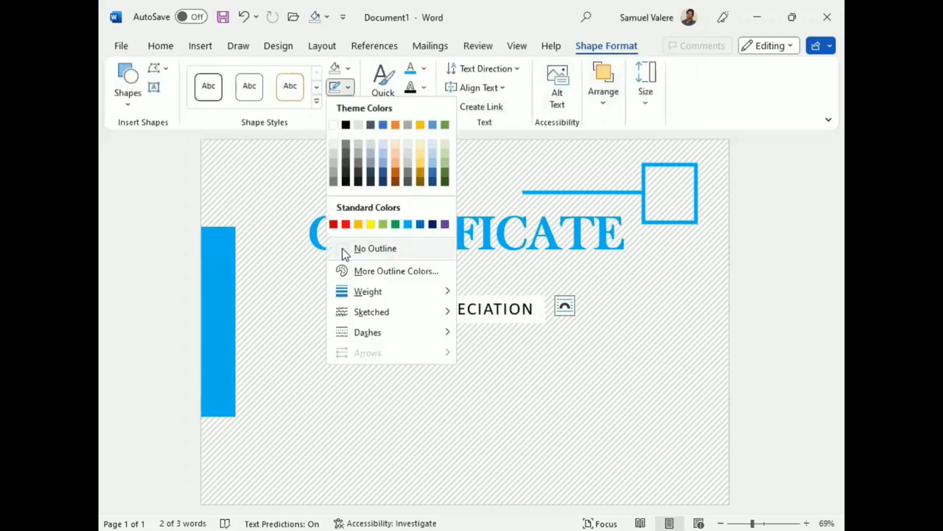
pyautogui.click(345, 69)
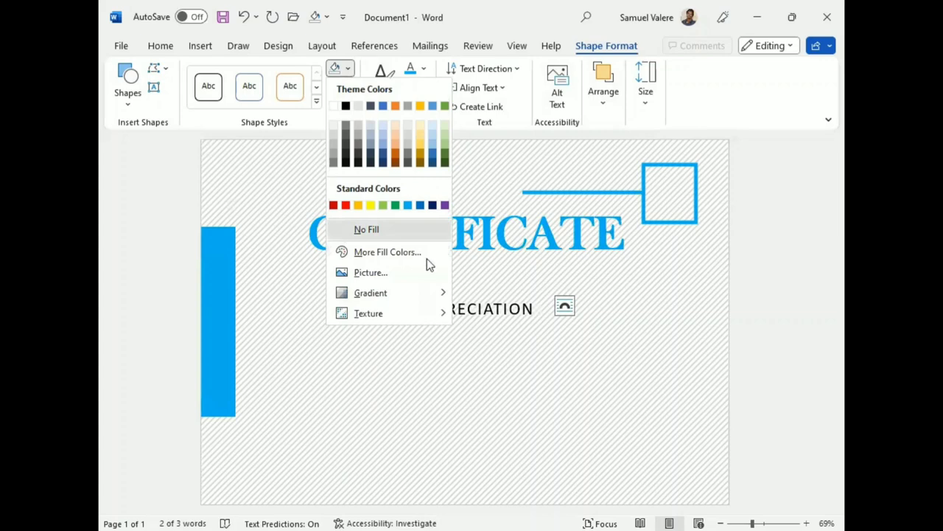
pyautogui.press('Escape')
pyautogui.click(162, 47)
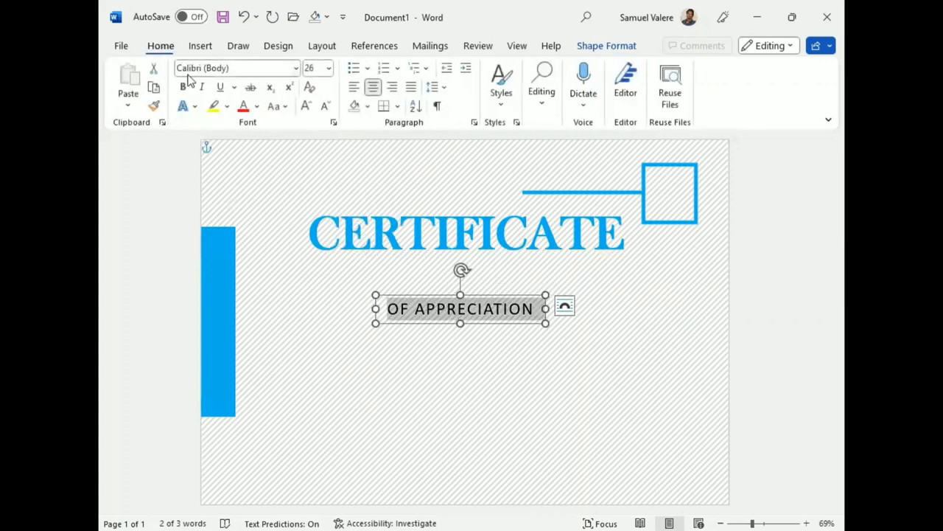
pyautogui.click(183, 87)
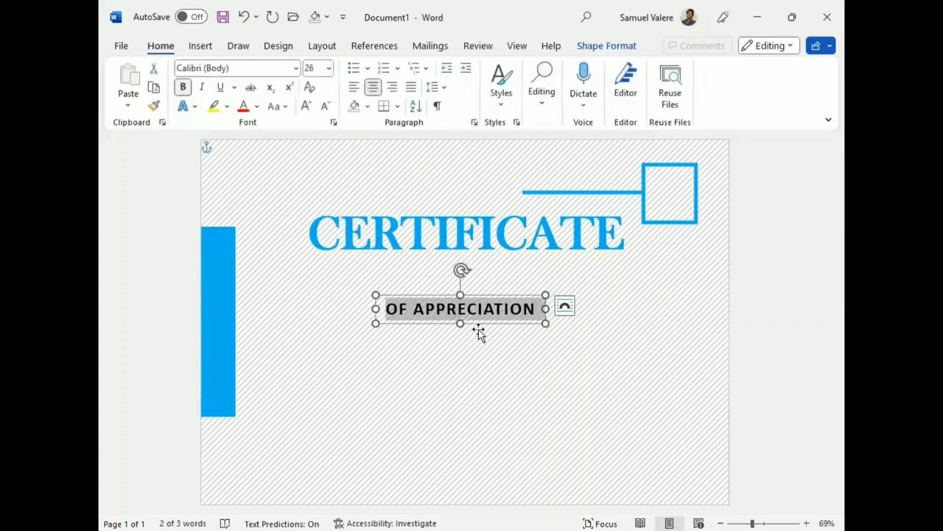
# Step: Centre the subtitle under CERTIFICATE, widen its letter spacing to 5 pt and retype APPRECIATION
pyautogui.moveTo(479, 333); pyautogui.dragTo(483, 290)
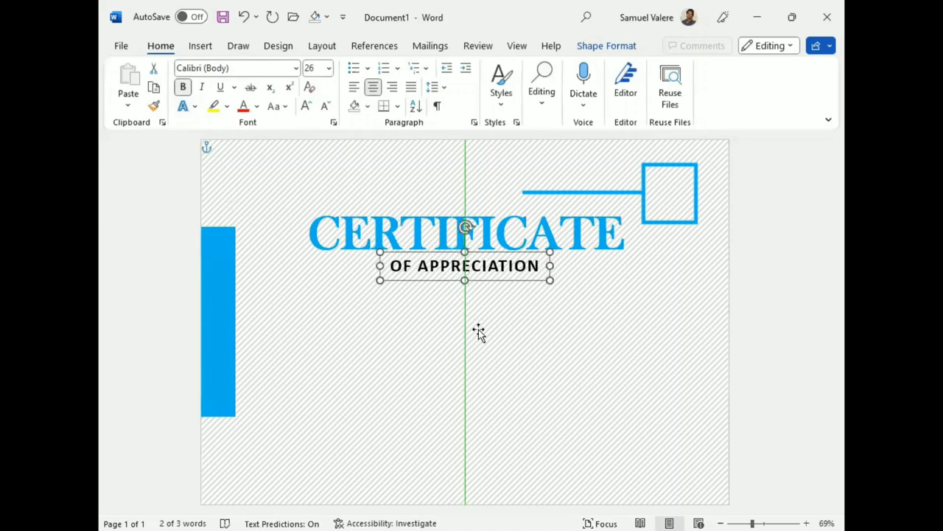
pyautogui.moveTo(479, 334); pyautogui.dragTo(479, 331)
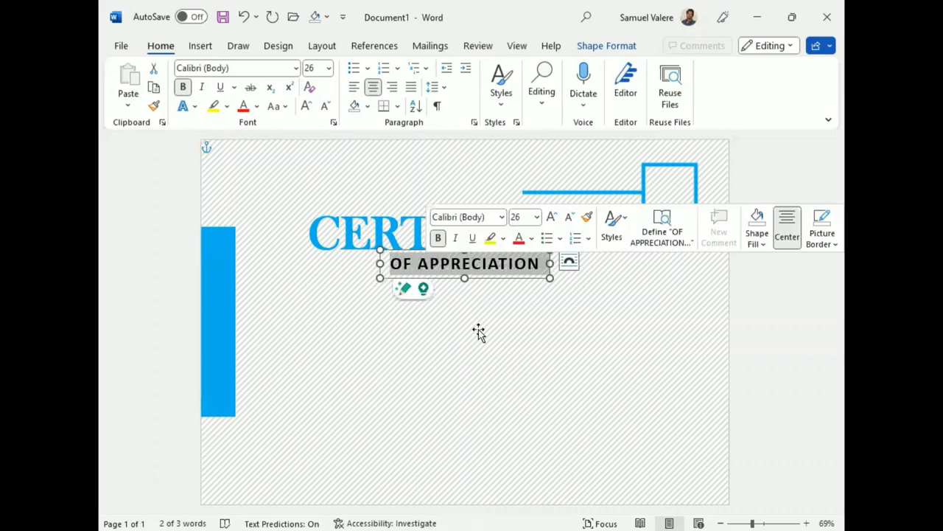
pyautogui.hotkey('ctrl', 'd')
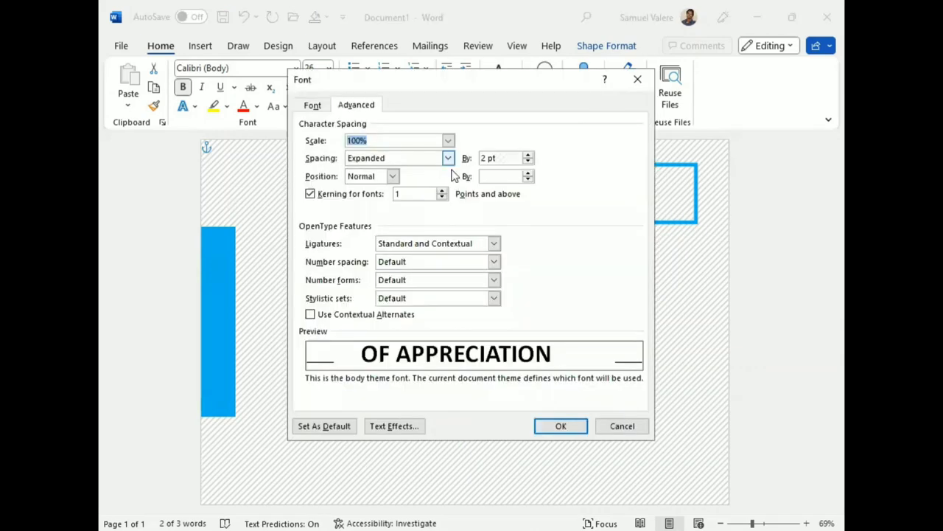
pyautogui.click(486, 158)
pyautogui.press('BackSpace')
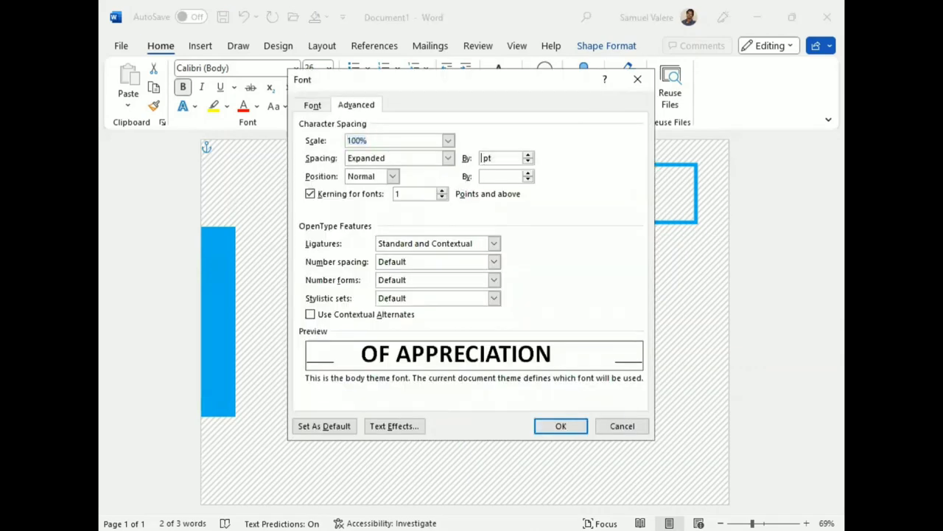
pyautogui.write('5')
pyautogui.press('Return')
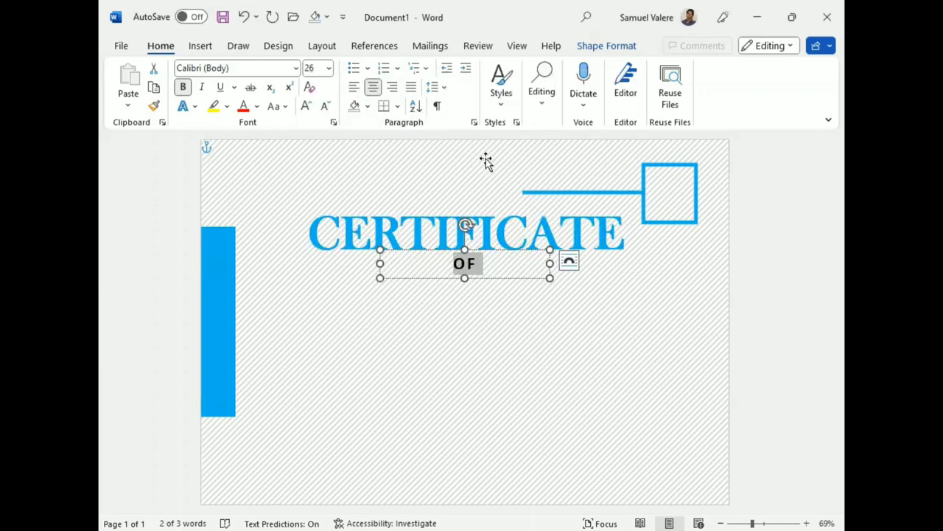
pyautogui.press('Right')
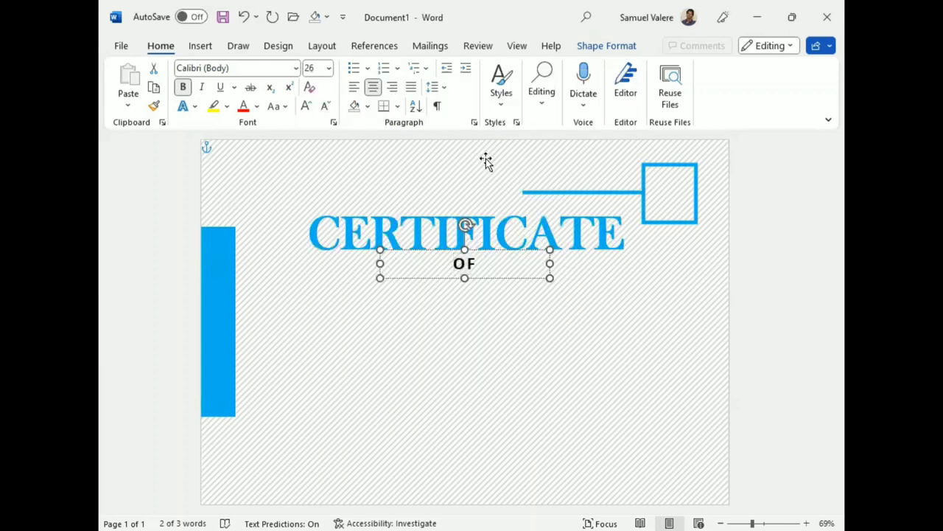
pyautogui.write(' APPRECIATION')
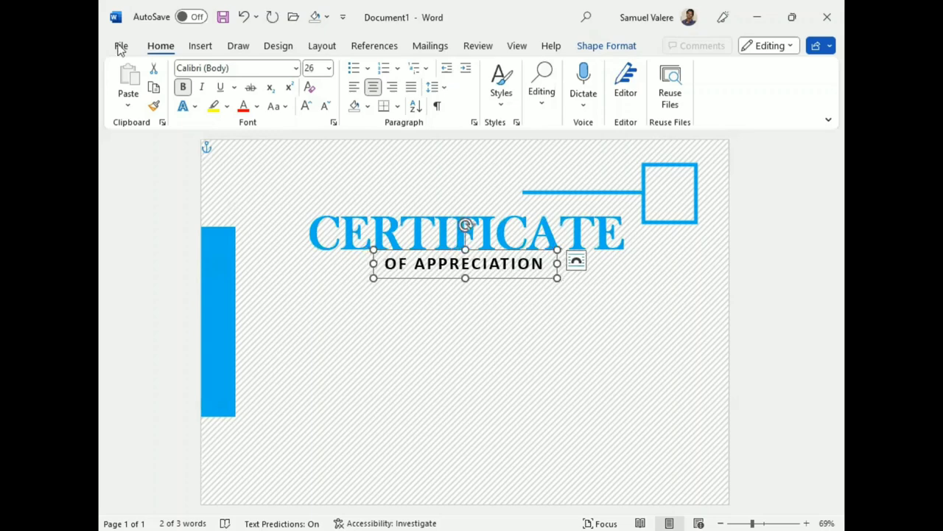
# Step: Draw a text box below the subtitle and type 'This Certificate Is Greatly Presented To'
pyautogui.click(202, 47)
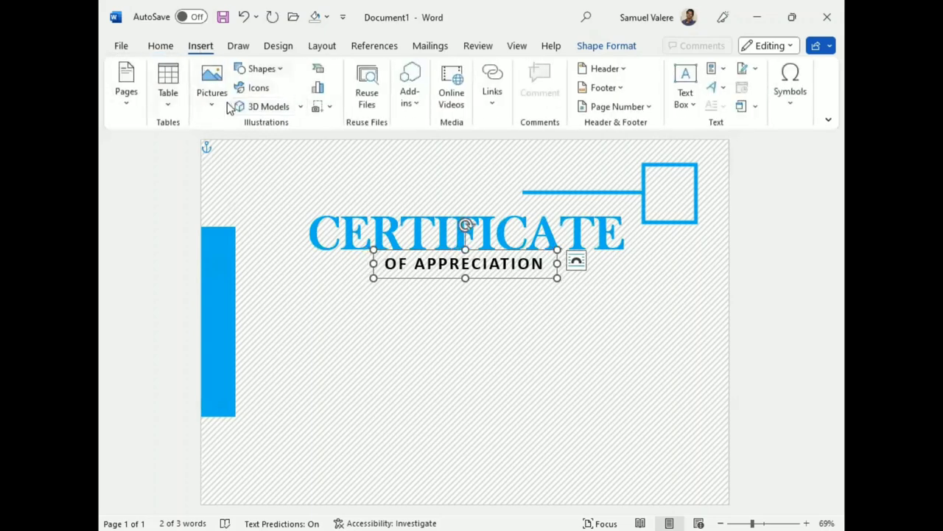
pyautogui.click(261, 69)
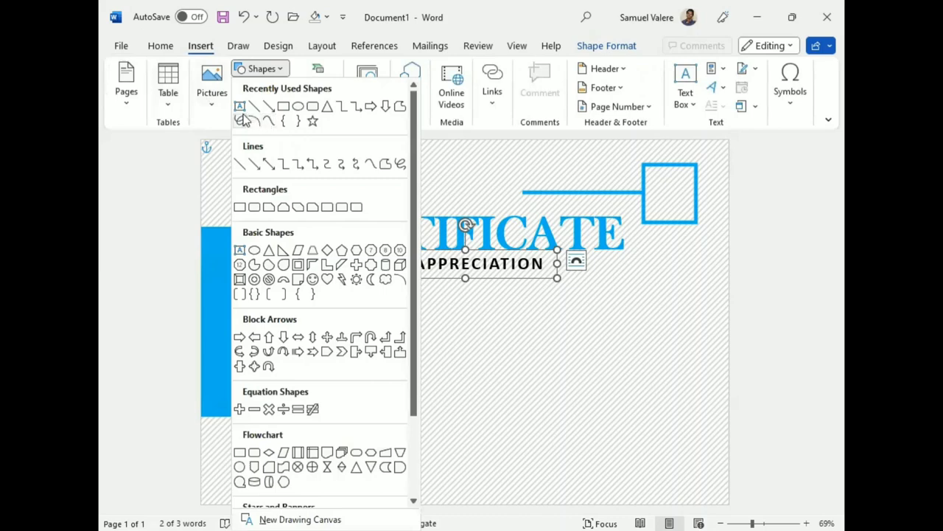
pyautogui.click(240, 108)
pyautogui.moveTo(351, 302); pyautogui.dragTo(598, 348)
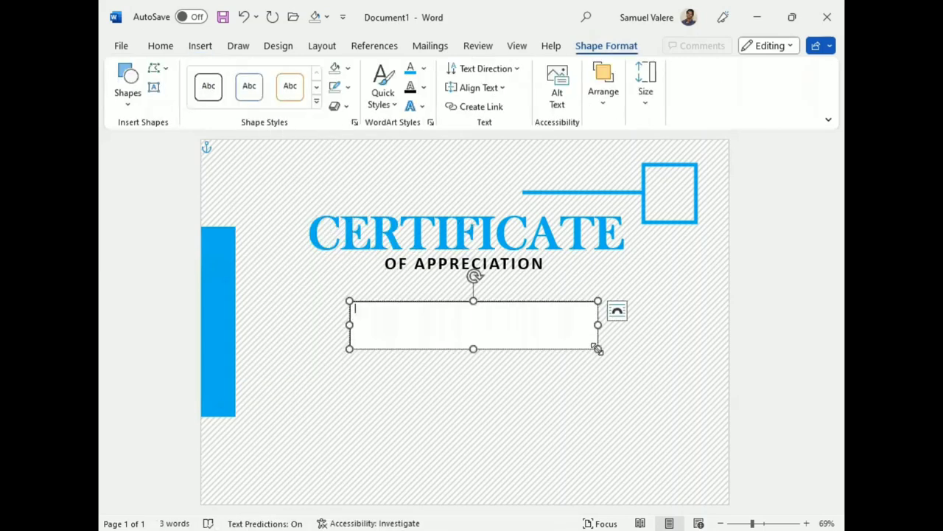
pyautogui.write('This Cer')
pyautogui.write('tificate ')
pyautogui.write('Is Great')
pyautogui.write('ly Present')
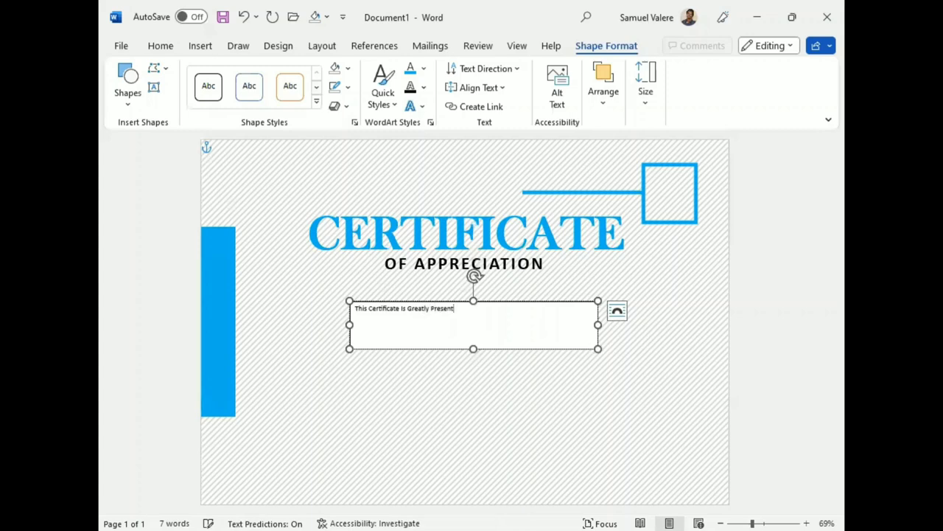
pyautogui.write('ed To')
# Step: Centre the presentation sentence and set it in Baskerville Old Face at 18 pt
pyautogui.moveTo(470, 308); pyautogui.dragTo(356, 313)
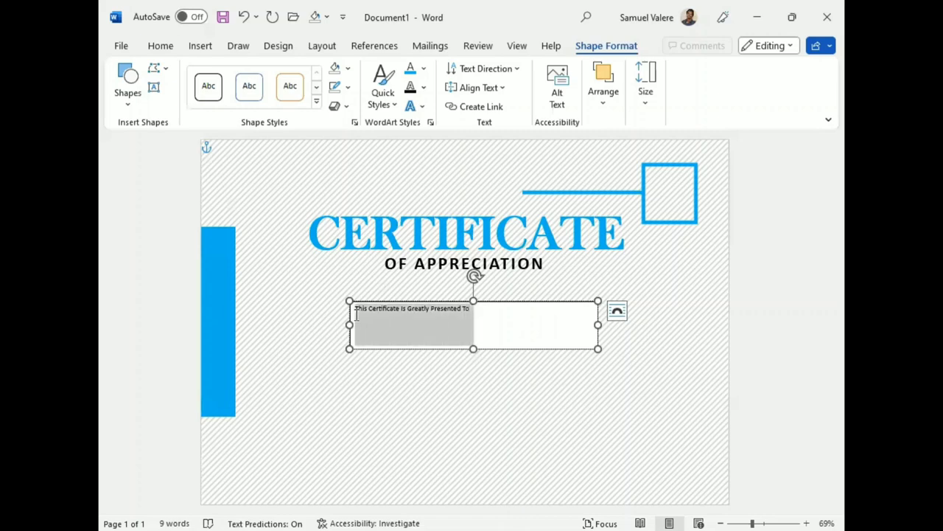
pyautogui.click(169, 47)
pyautogui.click(372, 89)
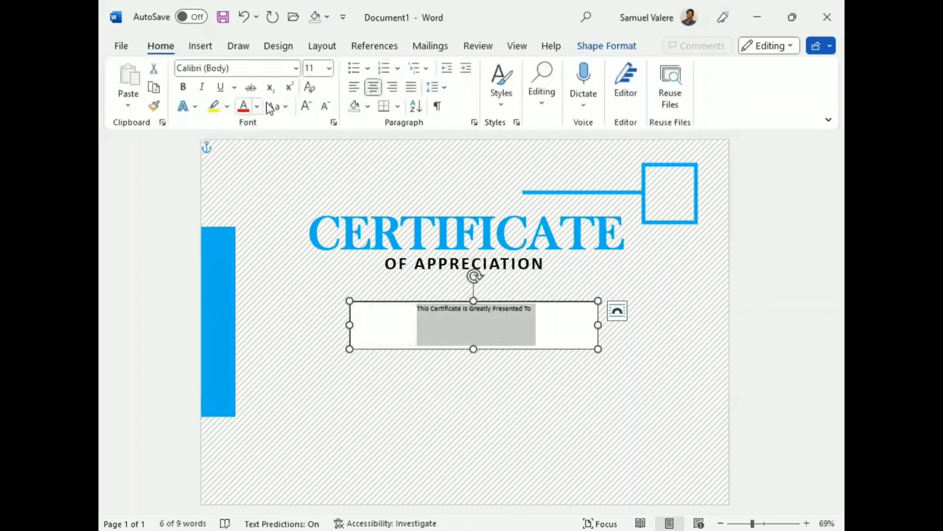
pyautogui.click(306, 107)
pyautogui.click(307, 108)
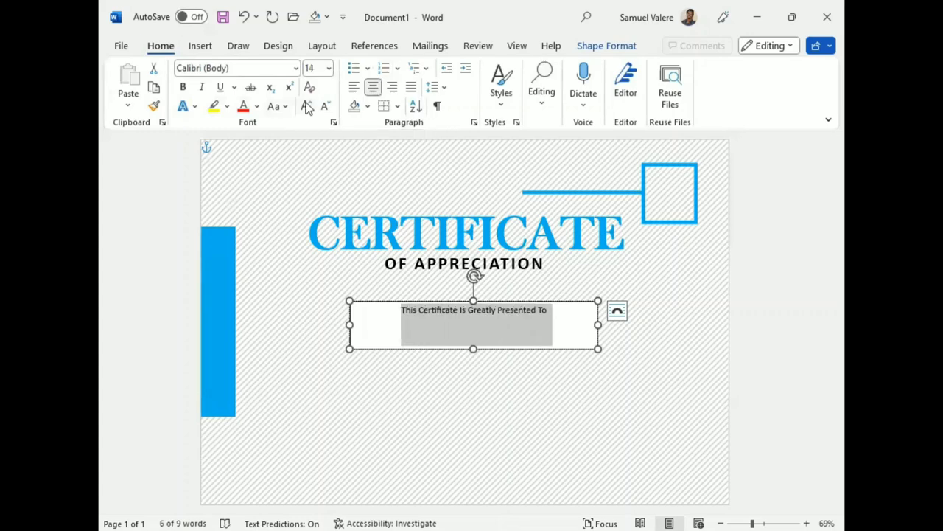
pyautogui.click(241, 67)
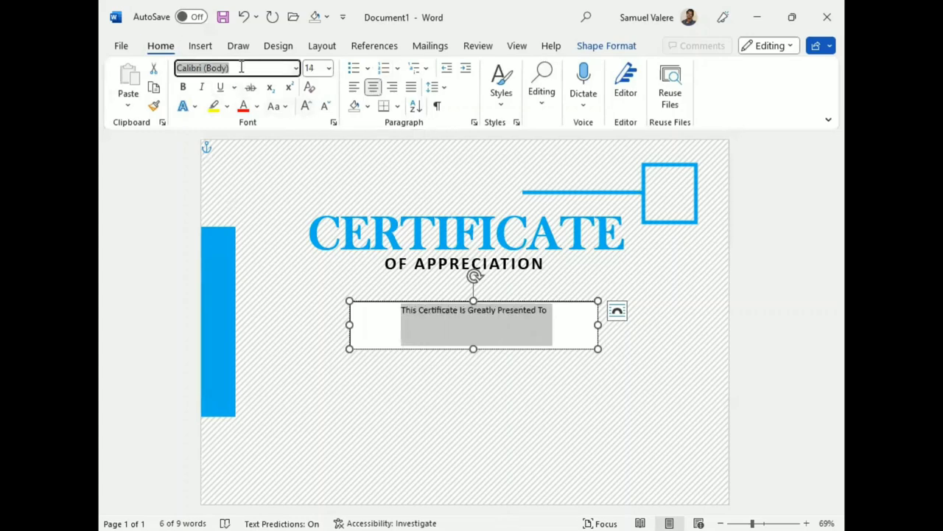
pyautogui.write('Baskerville Old Face')
pyautogui.press('Return')
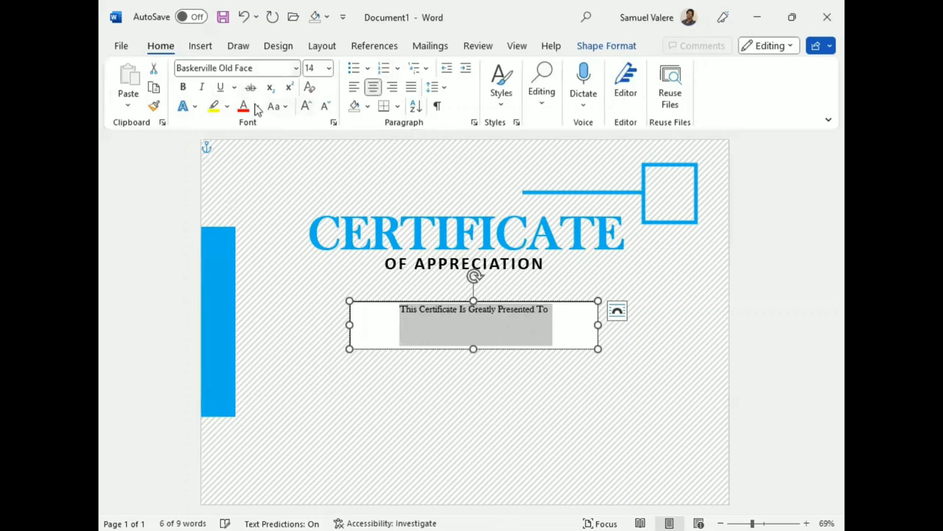
pyautogui.hotkey('ctrl', 'shift', '.')
pyautogui.hotkey('ctrl', 'shift', '.')
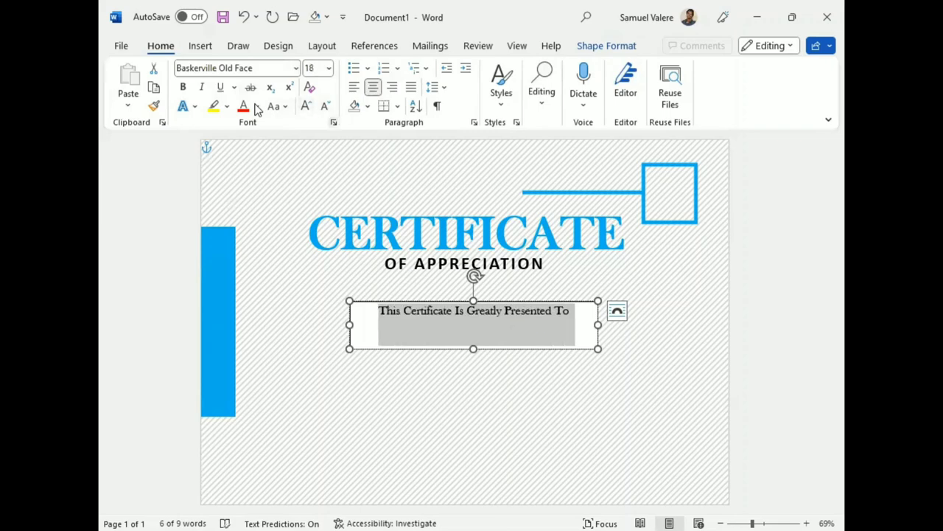
# Step: Expand the sentence's character spacing by 3 pt
pyautogui.hotkey('ctrl', 'd')
pyautogui.click(477, 157)
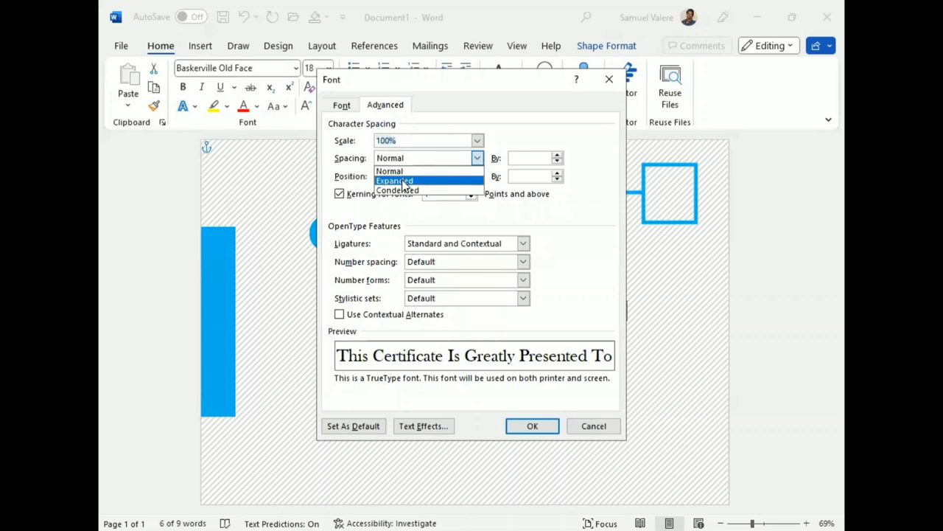
pyautogui.click(404, 181)
pyautogui.click(516, 158)
pyautogui.press('BackSpace')
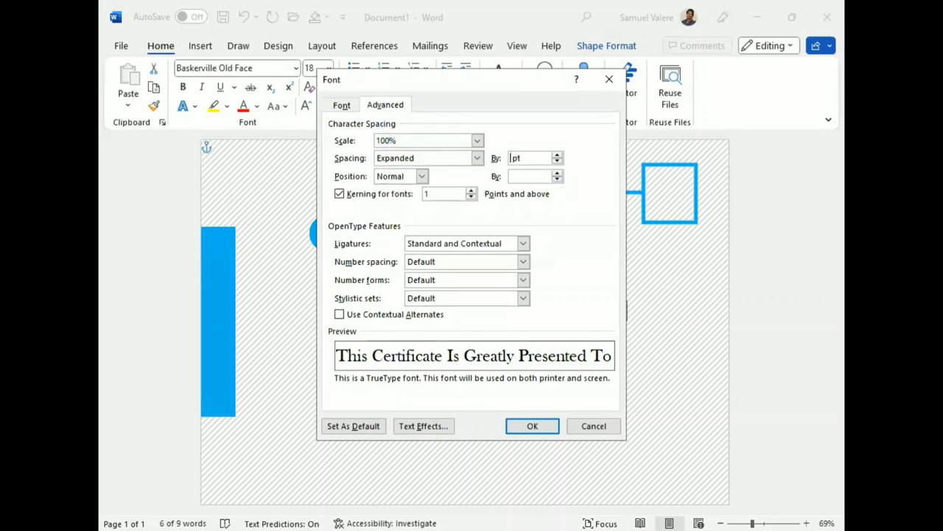
pyautogui.write('3')
pyautogui.press('Return')
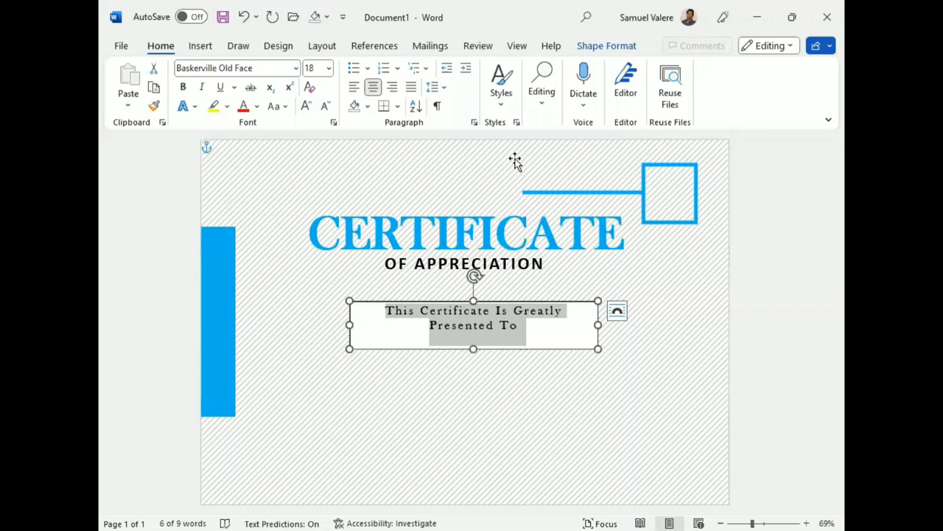
# Step: Fit the presentation line's box to one line and centre it horizontally on the page
pyautogui.moveTo(451, 347); pyautogui.dragTo(451, 335)
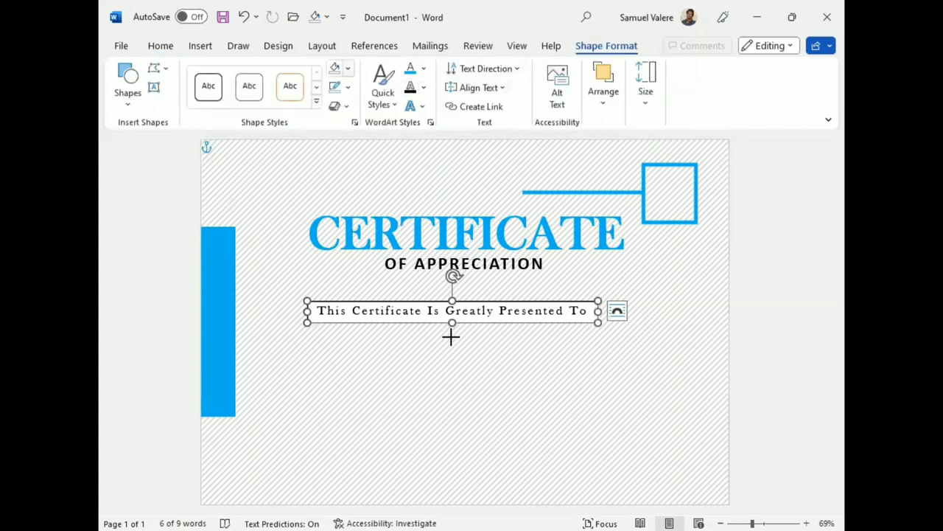
pyautogui.click(348, 68)
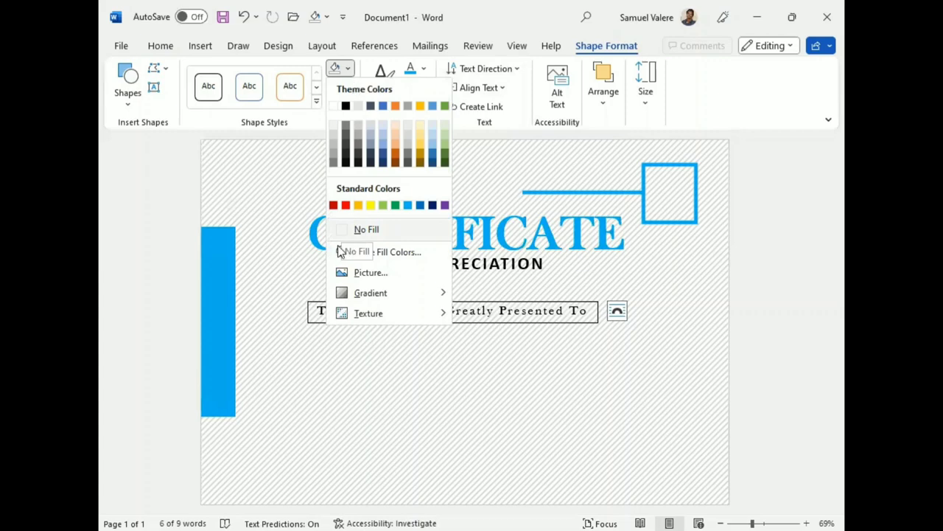
pyautogui.press('Escape')
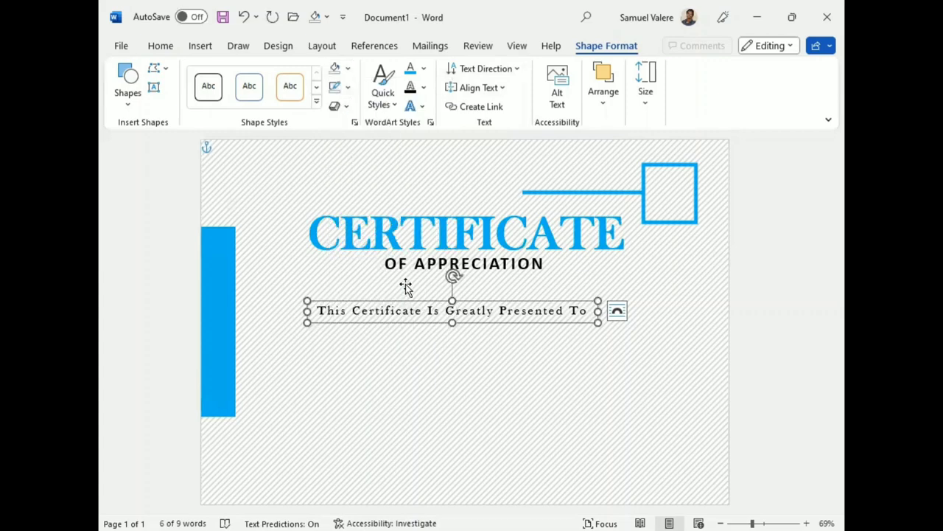
pyautogui.moveTo(405, 288); pyautogui.dragTo(418, 285)
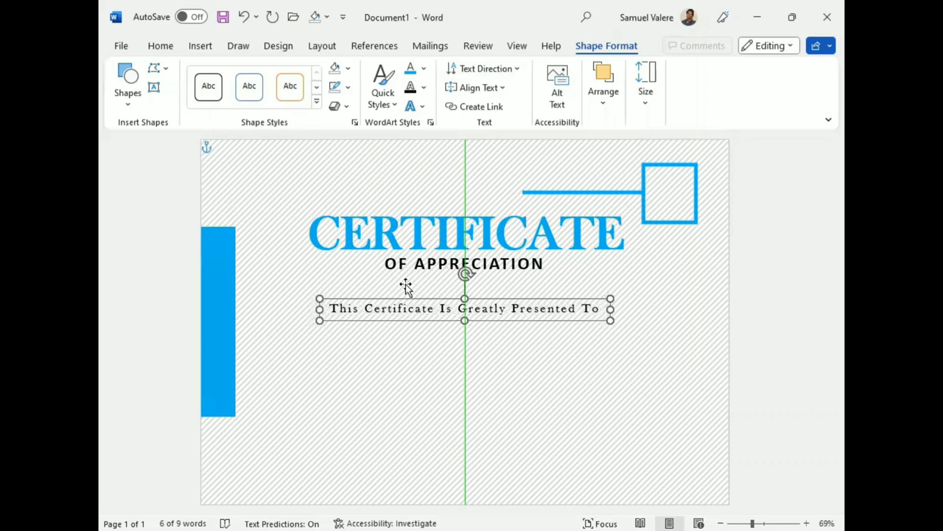
# Step: Nudge the presentation line up, then copy CERTIFICATE below it and replace it with the recipient's name
pyautogui.moveTo(406, 287); pyautogui.dragTo(405, 280)
pyautogui.click(505, 207)
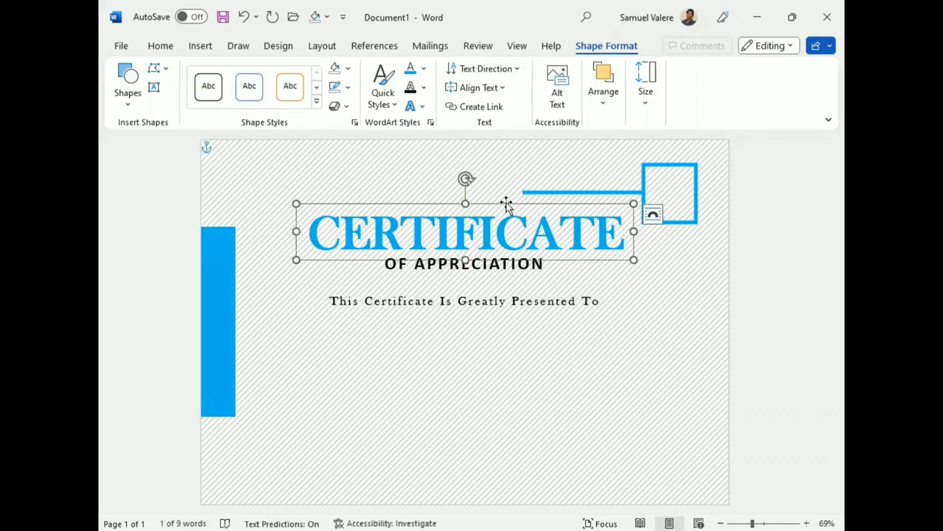
pyautogui.moveTo(503, 205)
pyautogui.keyDown('ctrl'); pyautogui.mouseDown()
pyautogui.moveTo(506, 162)
pyautogui.moveTo(512, 271)
pyautogui.mouseUp(); pyautogui.keyUp('ctrl')
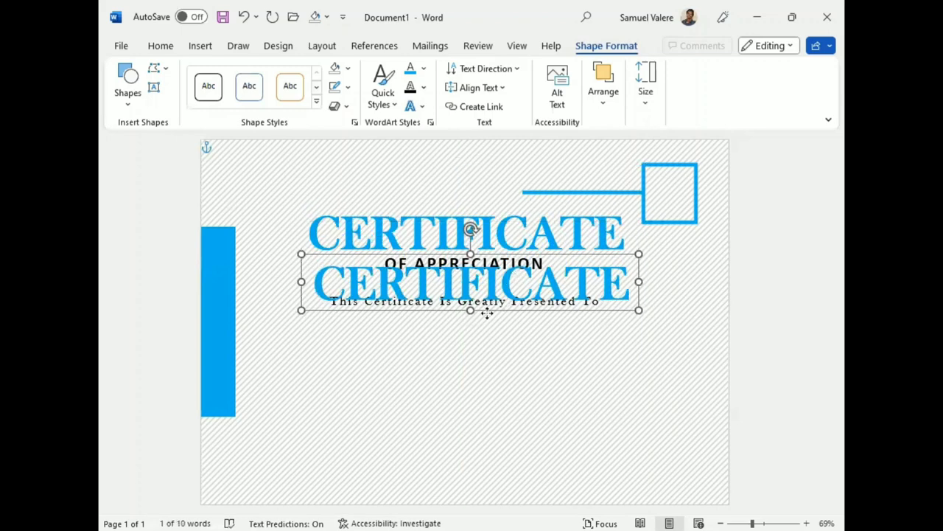
pyautogui.moveTo(487, 314); pyautogui.dragTo(478, 349)
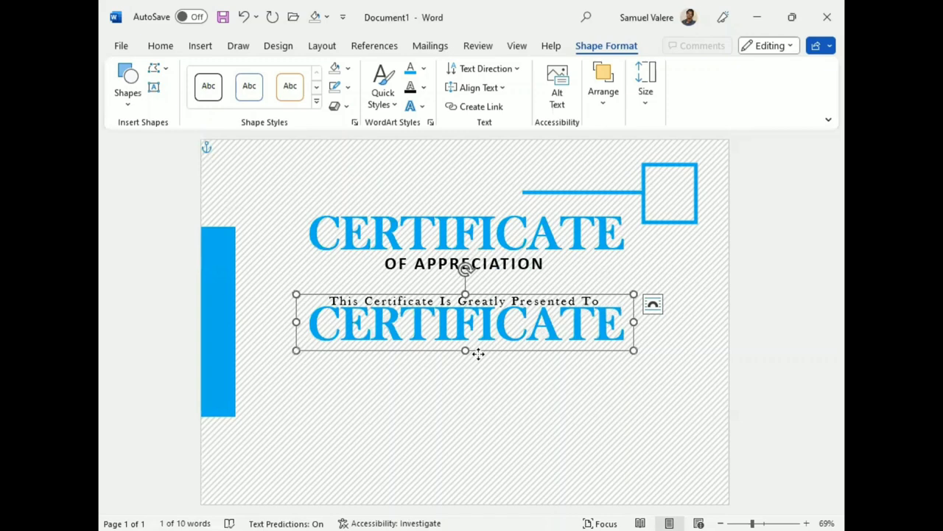
pyautogui.doubleClick(476, 336)
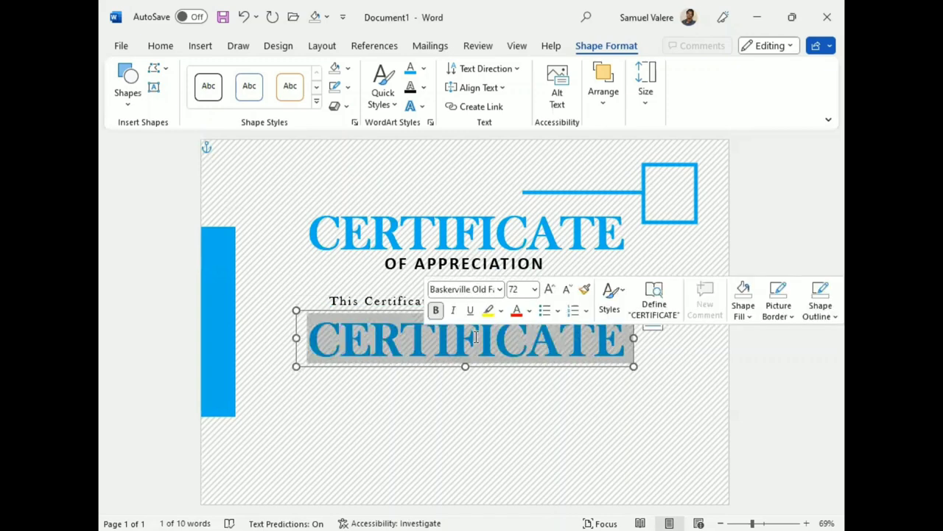
pyautogui.write('Danny ')
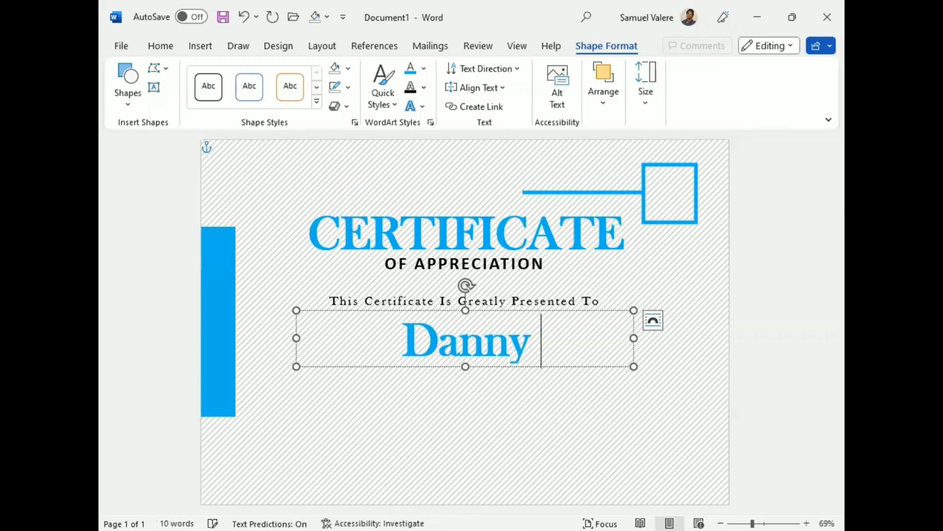
pyautogui.write('Valere')
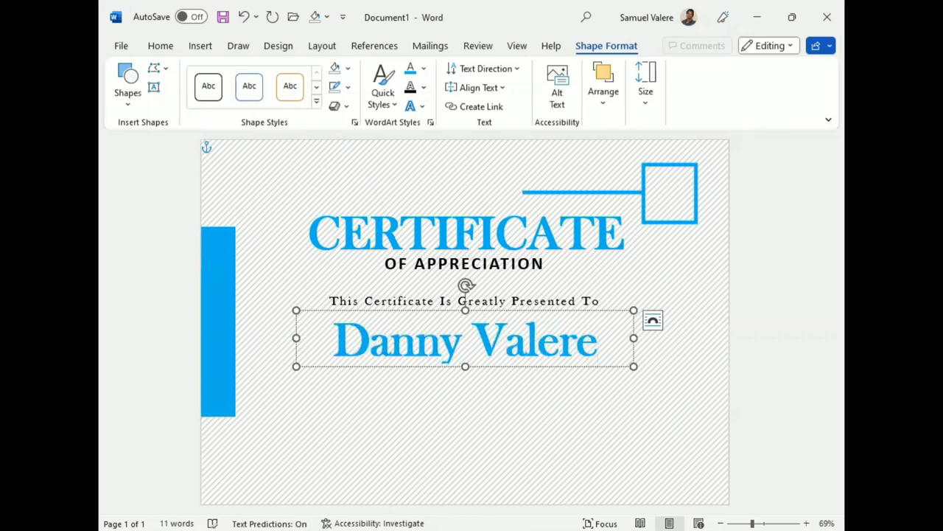
# Step: Set the recipient's name in Vivaldi at 72 pt and enlarge its box to fit
pyautogui.moveTo(601, 353); pyautogui.dragTo(400, 349)
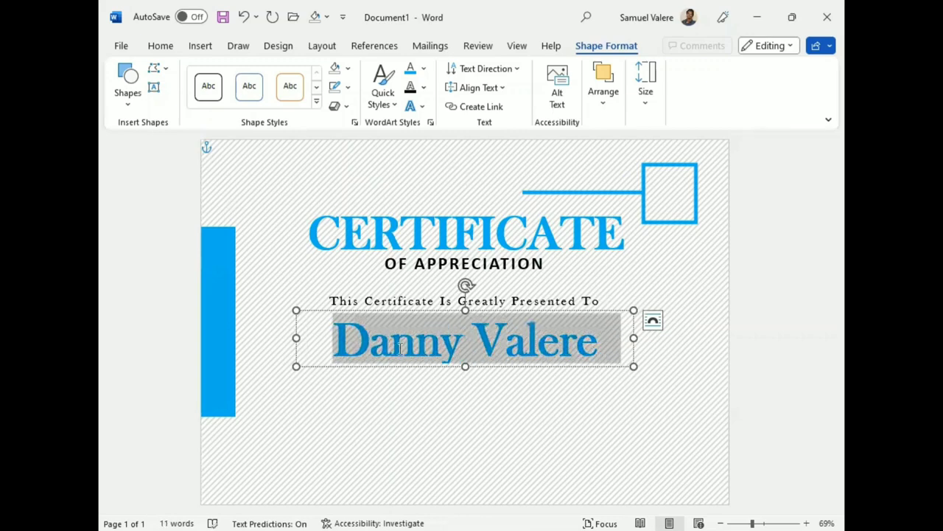
pyautogui.click(425, 297)
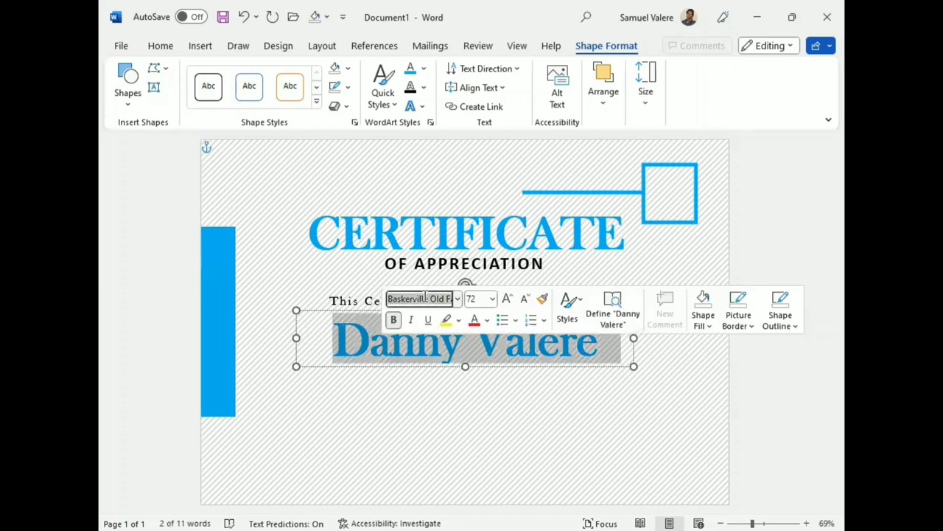
pyautogui.write('Vivaldi')
pyautogui.press('Return')
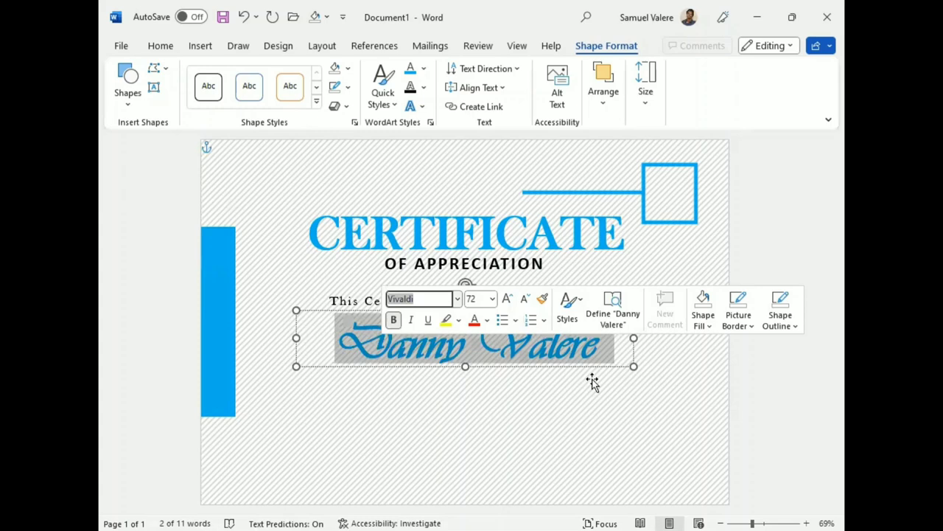
pyautogui.click(509, 298)
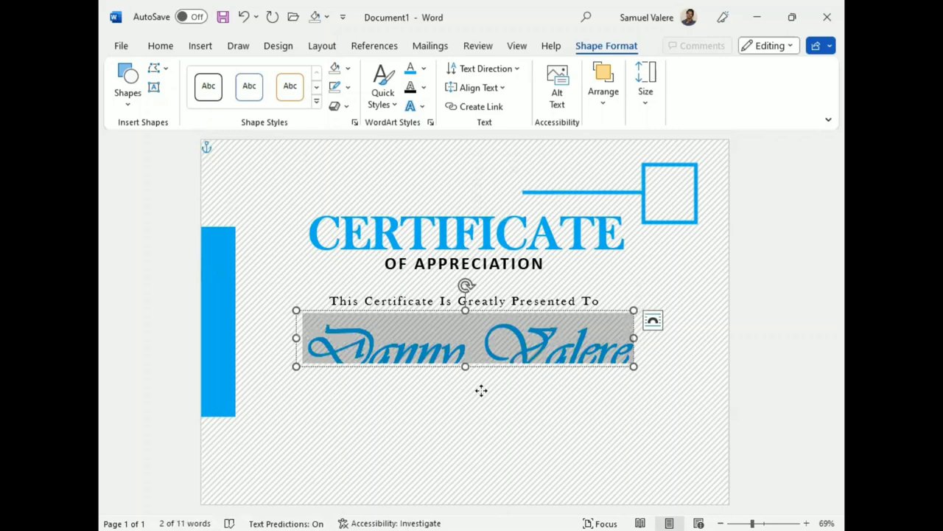
pyautogui.moveTo(465, 366); pyautogui.dragTo(473, 383)
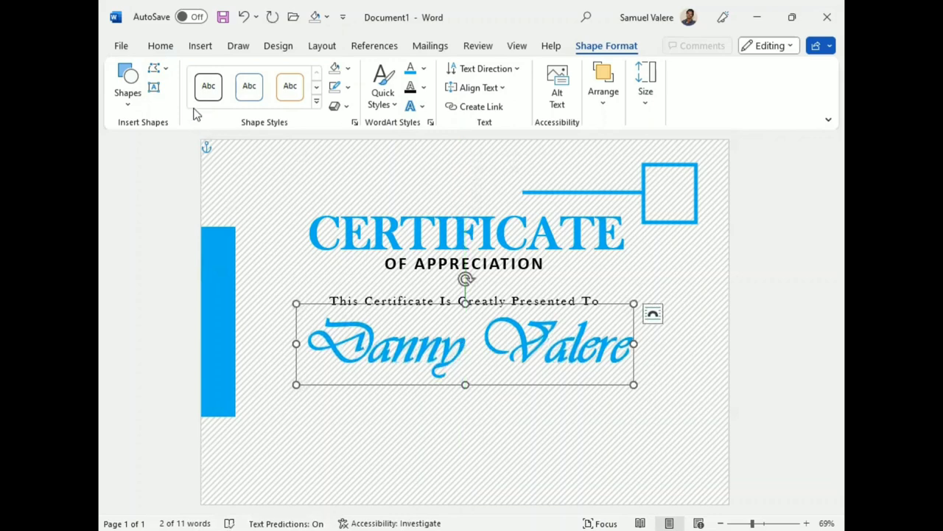
# Step: Draw a text box below the name and paste the thank-you message into it
pyautogui.click(153, 88)
pyautogui.moveTo(356, 407); pyautogui.dragTo(571, 462)
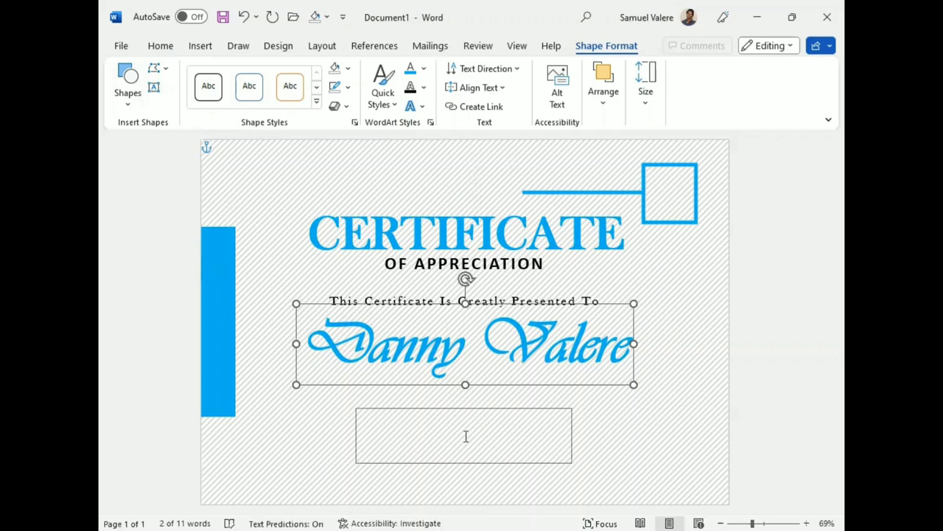
pyautogui.click(370, 427)
pyautogui.write('You did a fantastic job helping our team reach its goal. Thank you for setting such a fantastic example!')
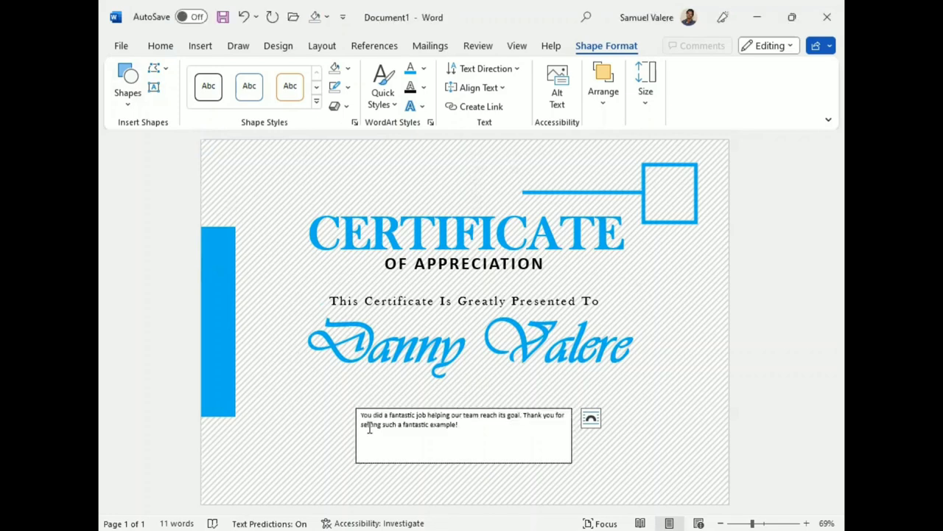
# Step: Set the message in centred 18 pt Baskerville Old Face
pyautogui.hotkey('ctrl', 'a')
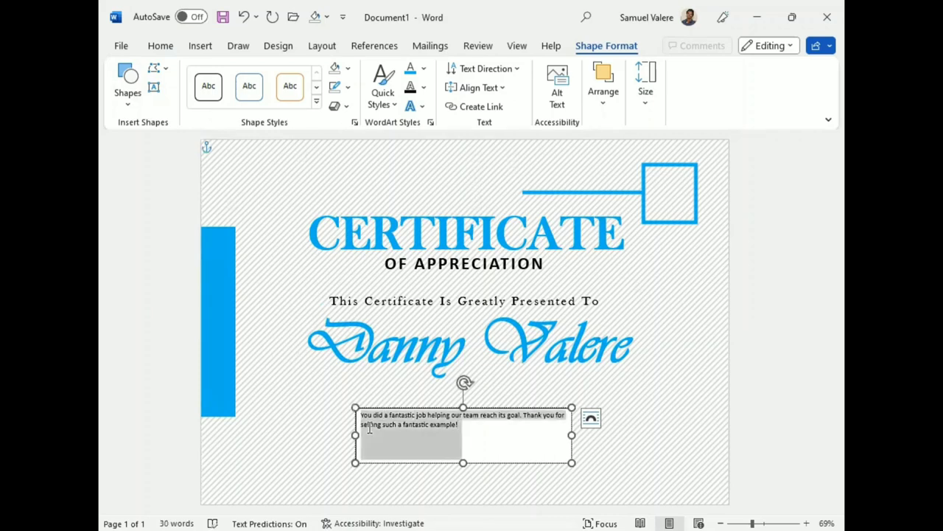
pyautogui.click(404, 365)
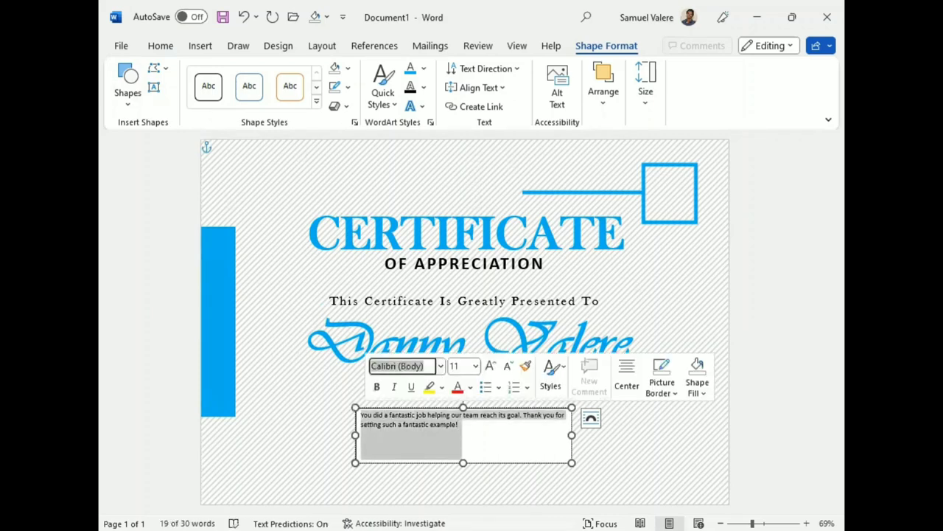
pyautogui.write('Baskerville Old F')
pyautogui.press('Return')
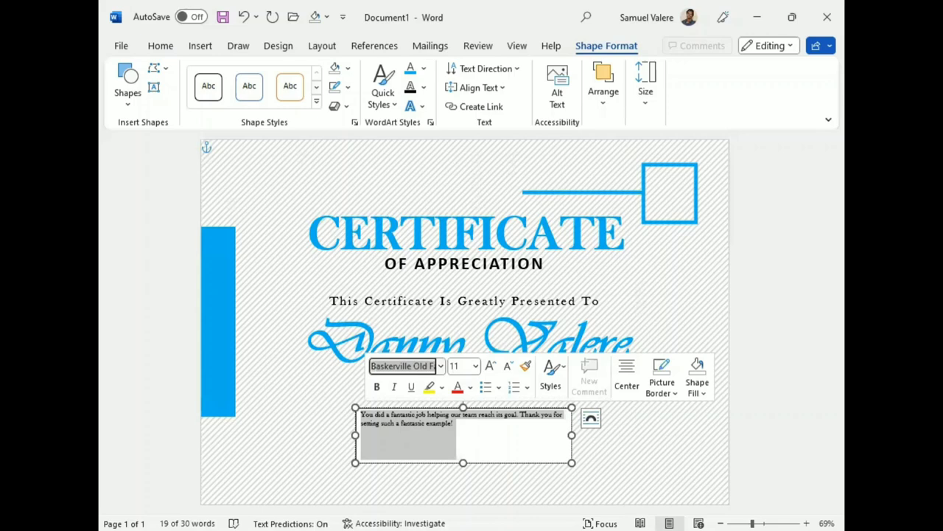
pyautogui.click(492, 369)
pyautogui.click(491, 368)
pyautogui.click(492, 369)
pyautogui.click(492, 369)
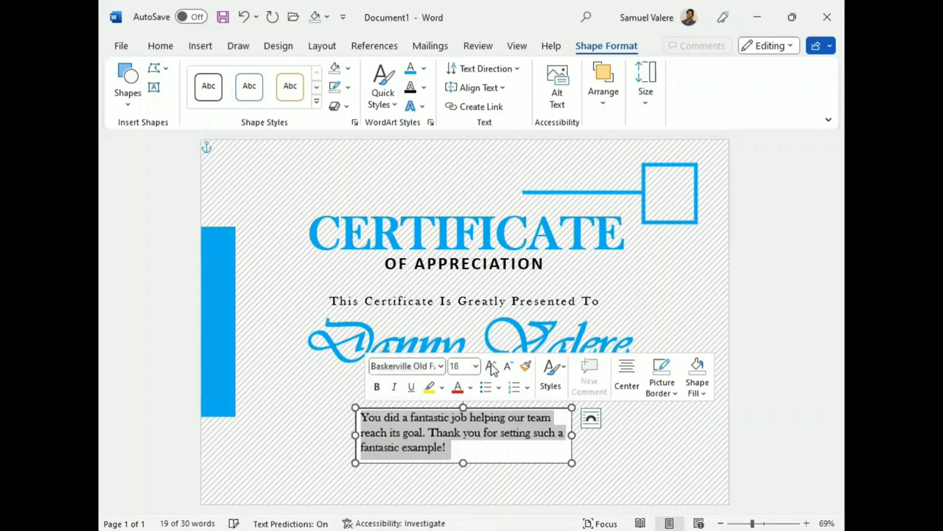
pyautogui.click(160, 47)
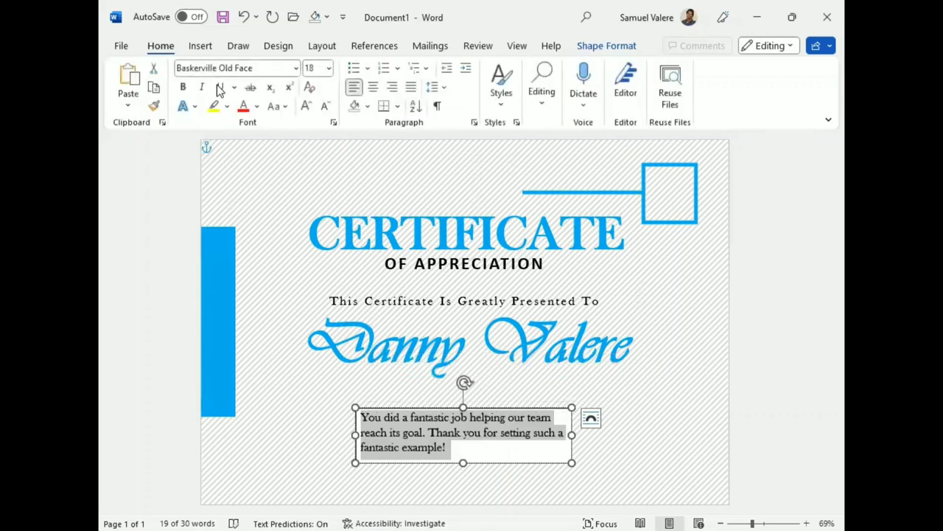
pyautogui.hotkey('ctrl', 'e')
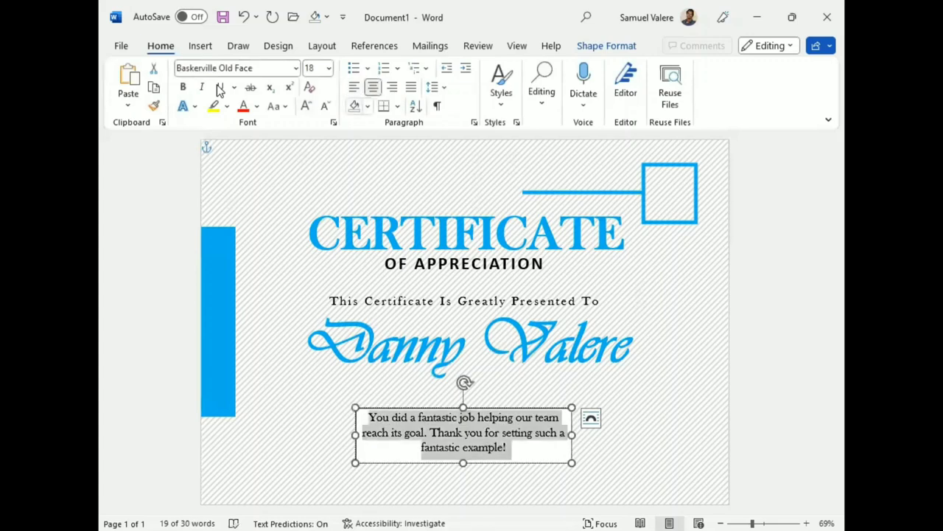
# Step: Widen the message box to two lines and centre it on the page just below the name
pyautogui.click(593, 48)
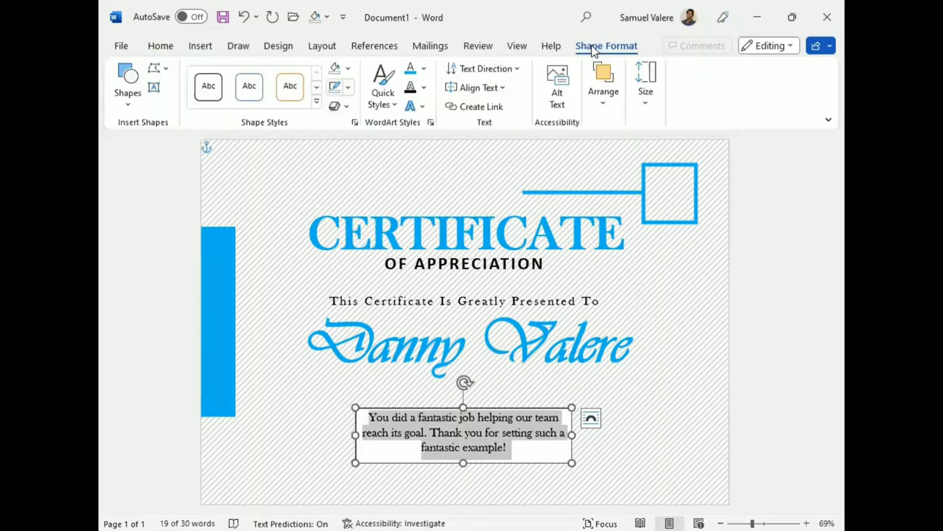
pyautogui.click(347, 67)
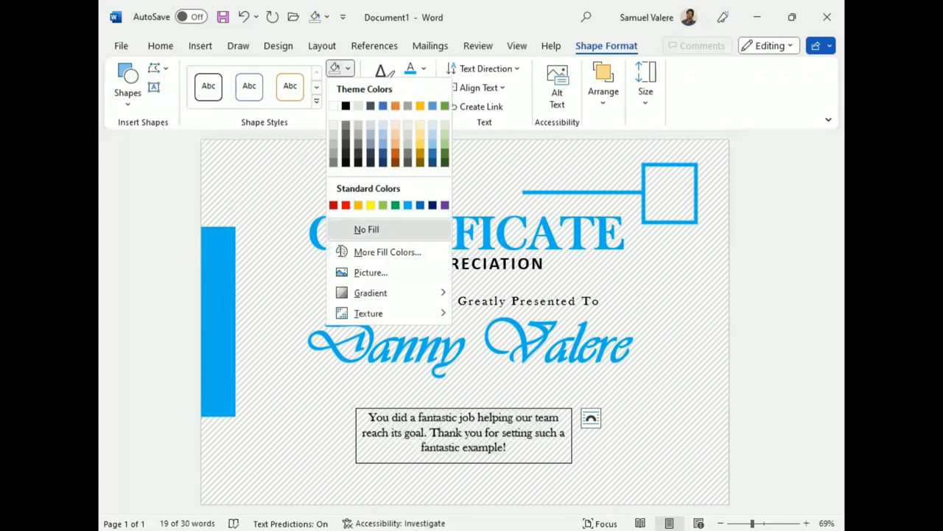
pyautogui.press('Escape')
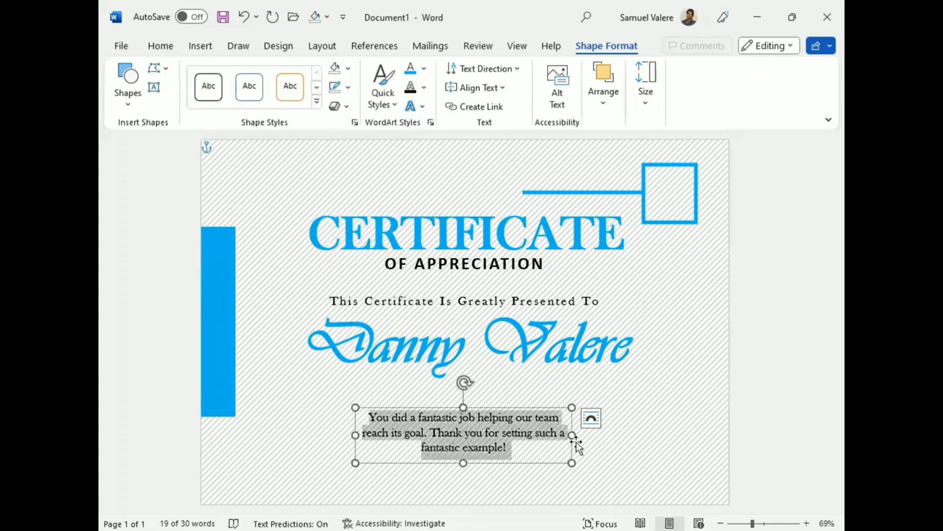
pyautogui.moveTo(573, 435); pyautogui.dragTo(672, 435)
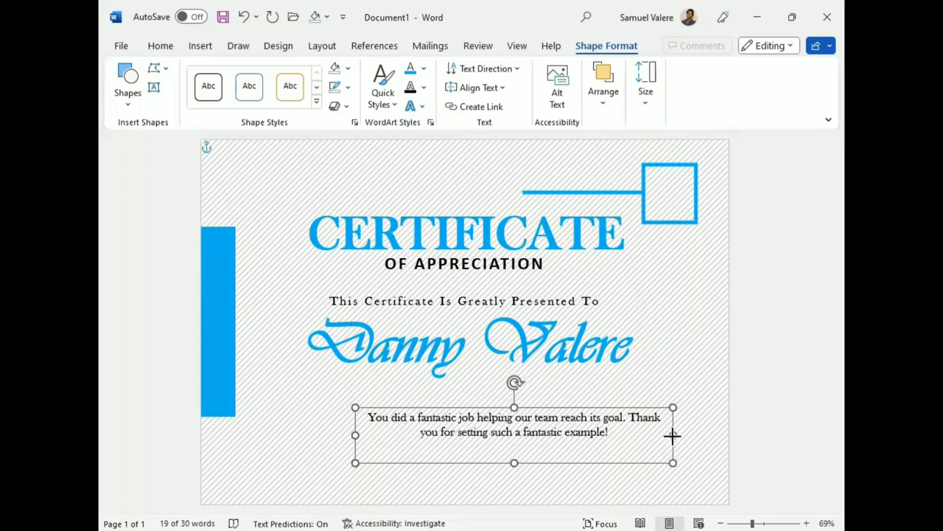
pyautogui.moveTo(534, 462); pyautogui.dragTo(530, 455)
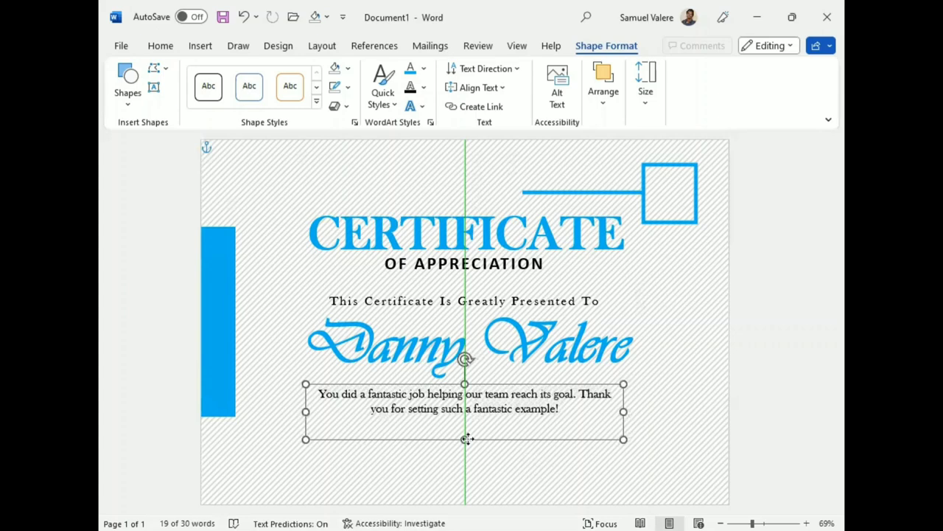
pyautogui.moveTo(465, 438); pyautogui.dragTo(465, 440)
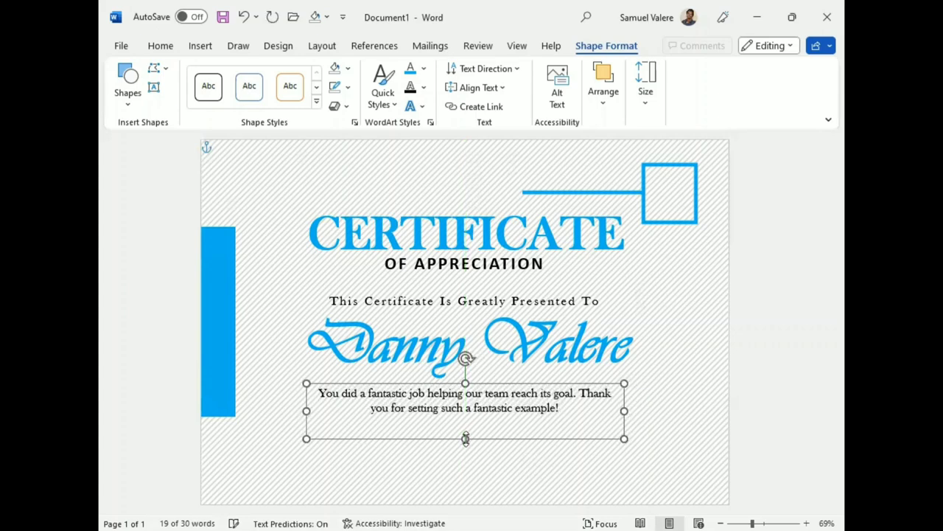
pyautogui.click(767, 386)
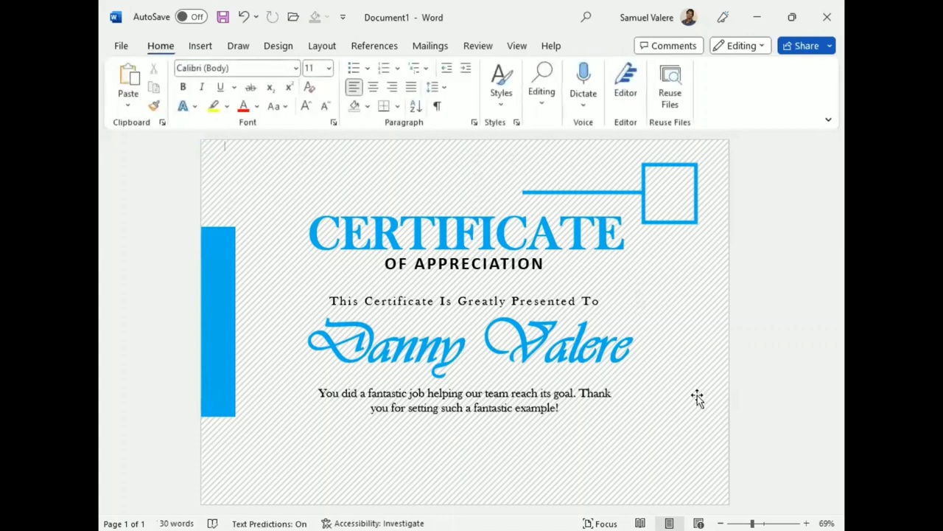
# Step: Draw a short horizontal line at the bottom left and colour it black
pyautogui.click(201, 48)
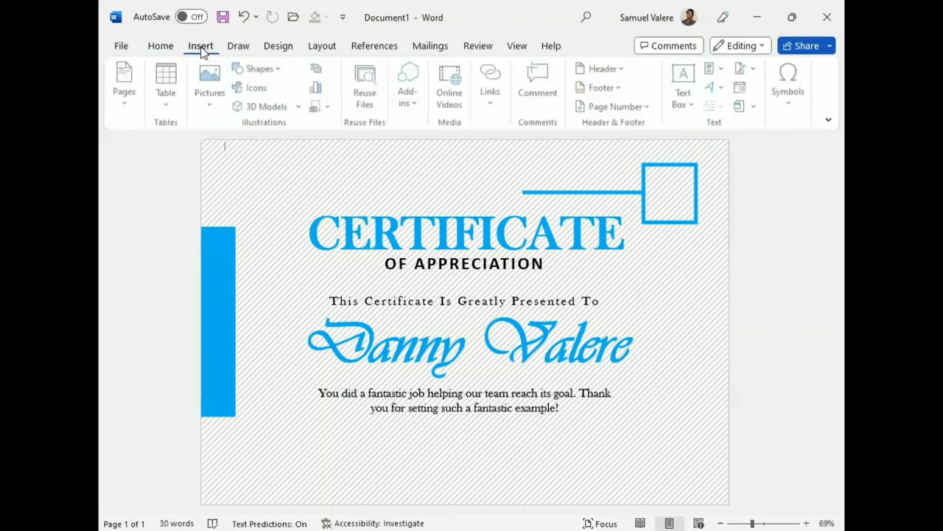
pyautogui.click(263, 70)
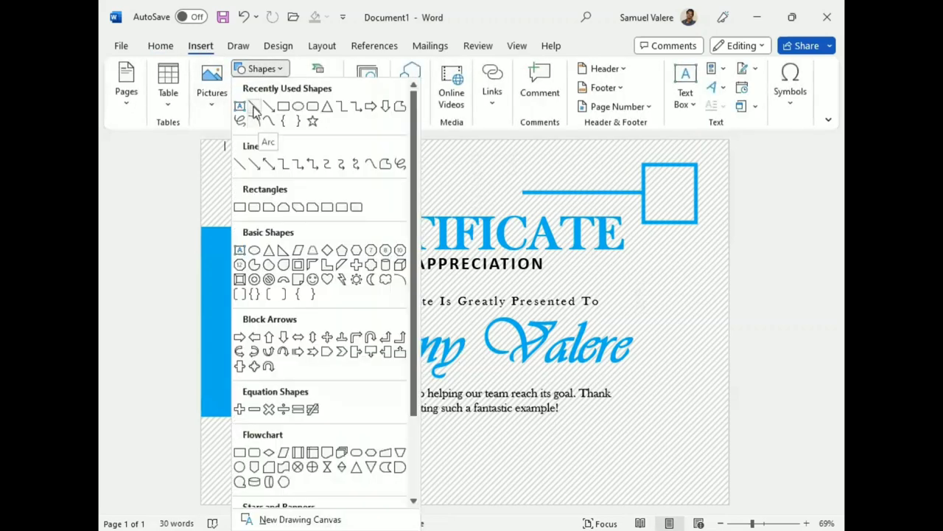
pyautogui.click(254, 108)
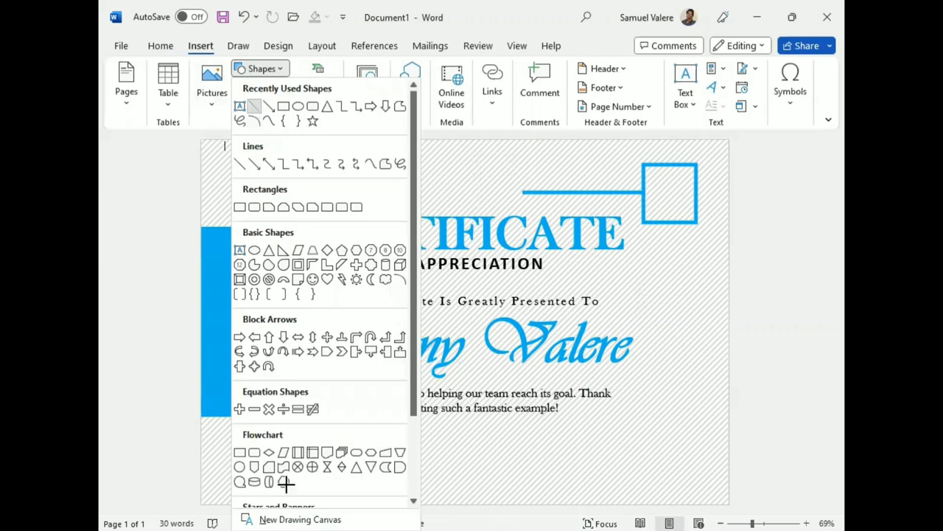
pyautogui.moveTo(265, 473); pyautogui.dragTo(340, 473)
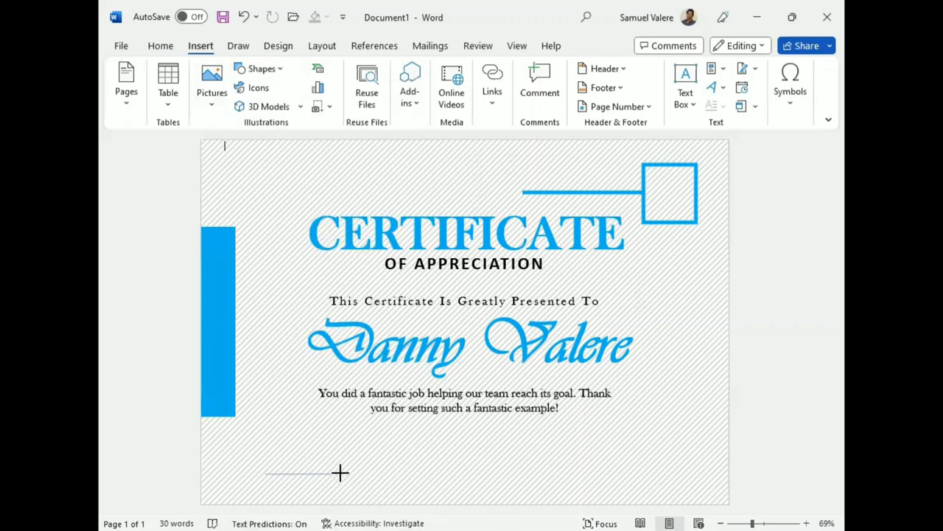
pyautogui.click(308, 445)
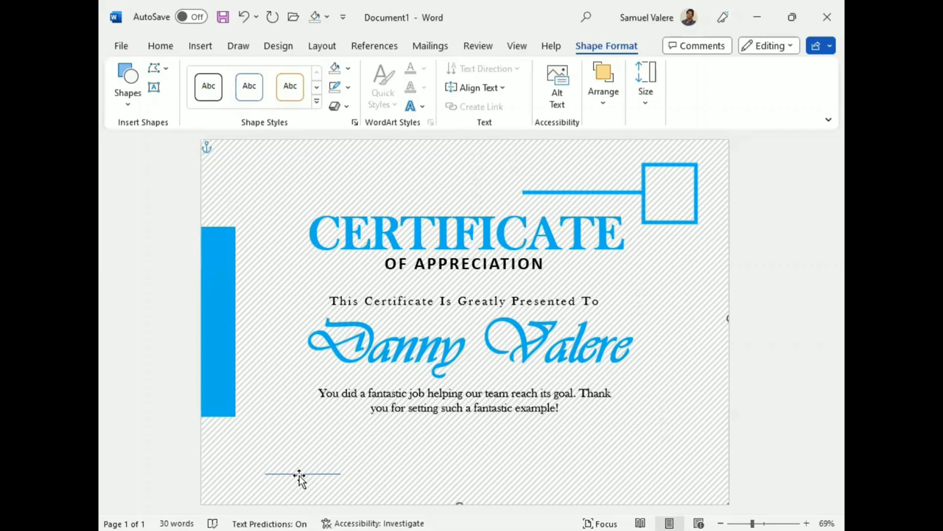
pyautogui.moveTo(301, 474)
pyautogui.mouseDown()
pyautogui.moveTo(308, 320)
pyautogui.moveTo(302, 486)
pyautogui.moveTo(314, 478)
pyautogui.mouseUp()
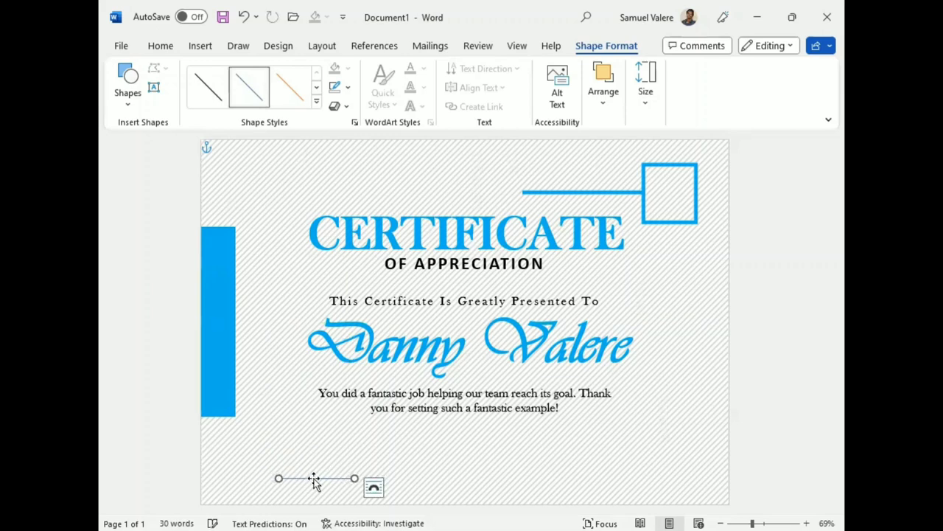
pyautogui.click(349, 88)
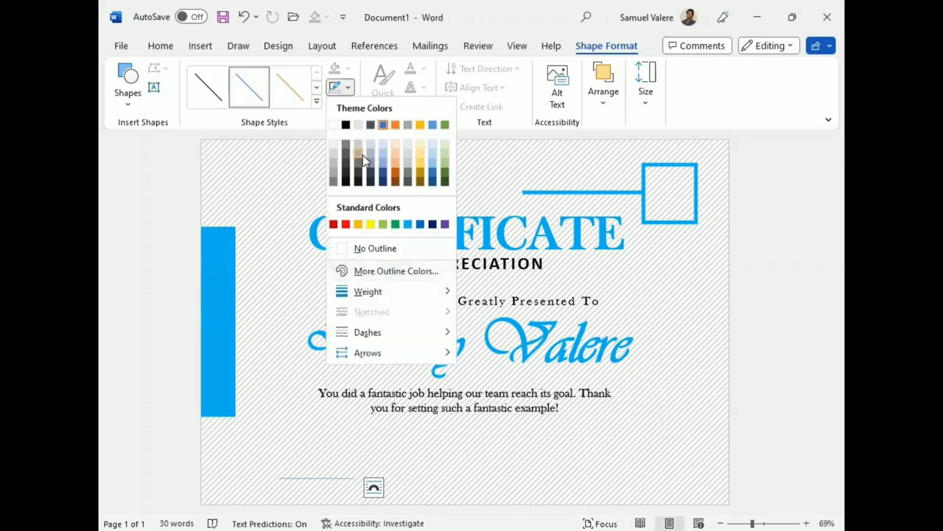
pyautogui.click(345, 125)
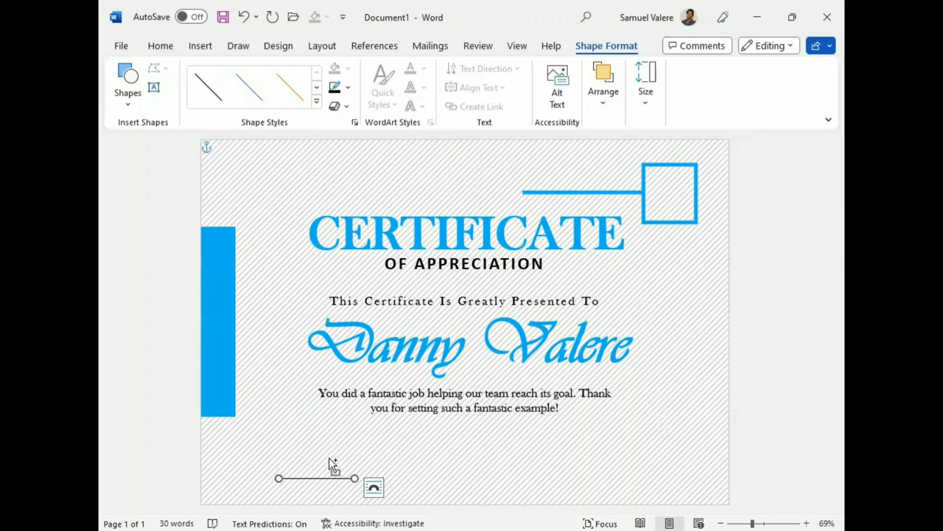
# Step: Duplicate the line to the bottom right, then shift both lines slightly left and up
pyautogui.moveTo(330, 458); pyautogui.dragTo(333, 436)
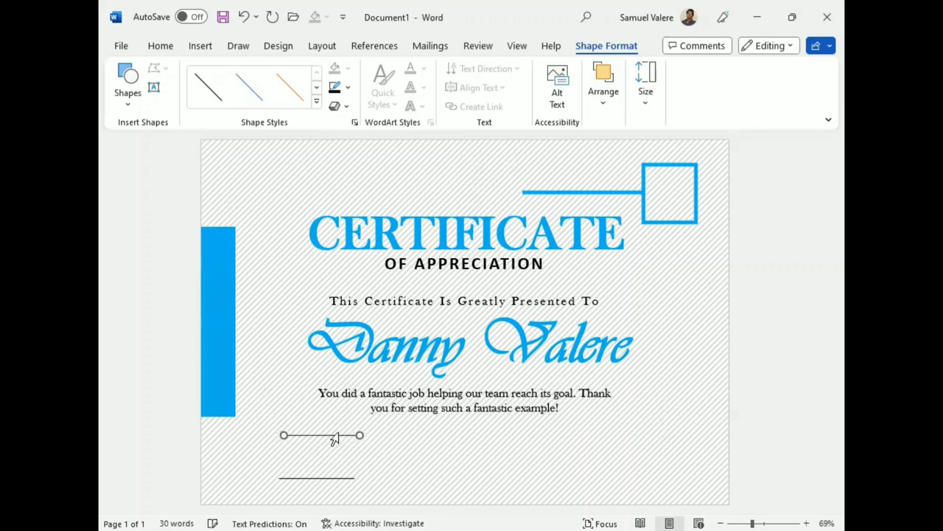
pyautogui.press('Right')
pyautogui.press('Right')
pyautogui.press('Down')
pyautogui.press('Down')
pyautogui.press('Down')
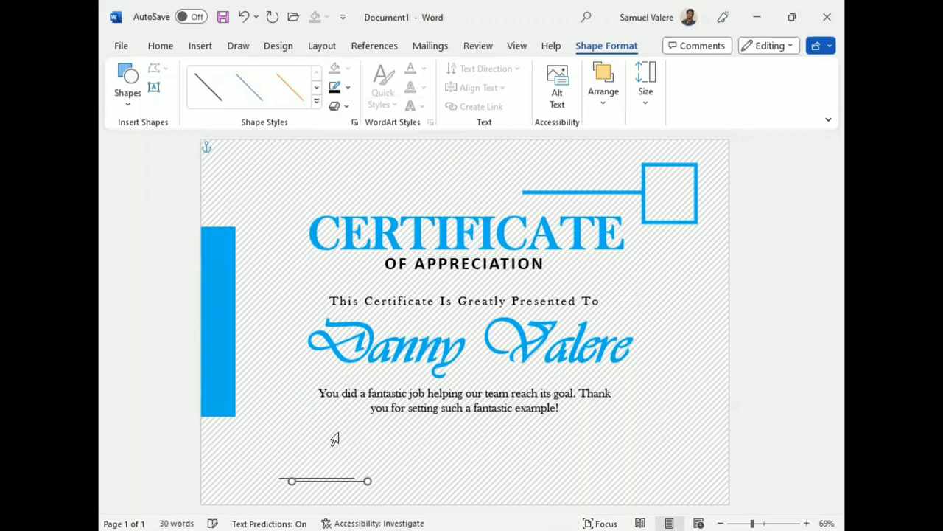
pyautogui.press('Up')
pyautogui.press('Up')
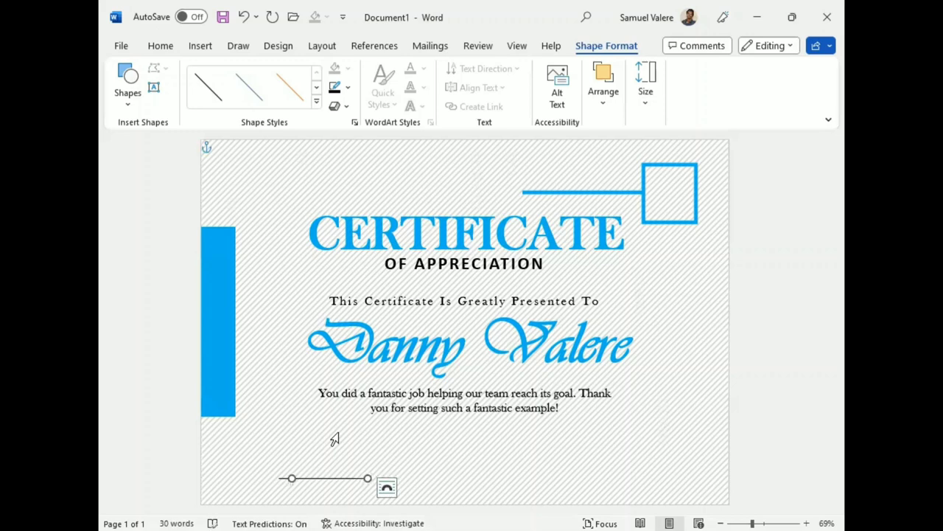
pyautogui.press('Right')
pyautogui.press('Right')
pyautogui.press('Right')
pyautogui.press('Right')
pyautogui.press('Right')
pyautogui.press('Right')
pyautogui.press('Right')
pyautogui.press('Right')
pyautogui.press('Right')
pyautogui.press('Right')
pyautogui.press('Right')
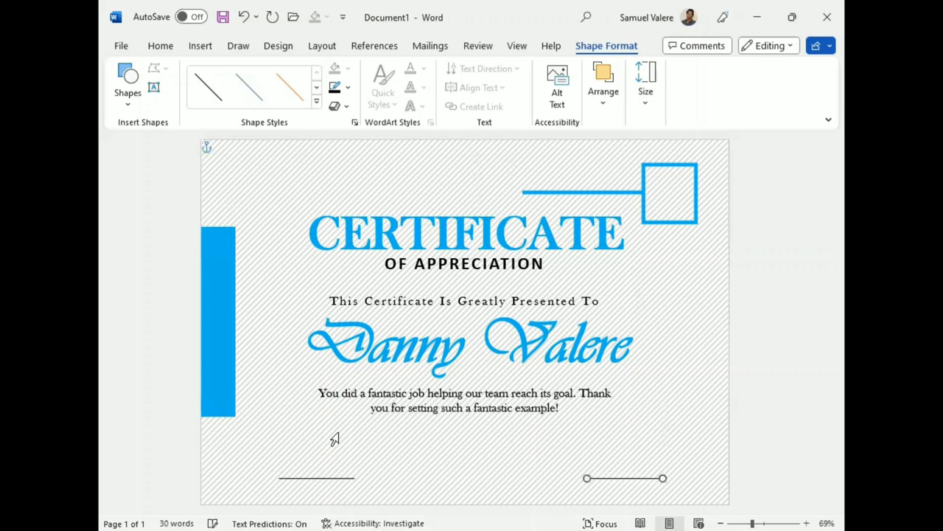
pyautogui.press('Right')
pyautogui.press('Right')
pyautogui.press('Right')
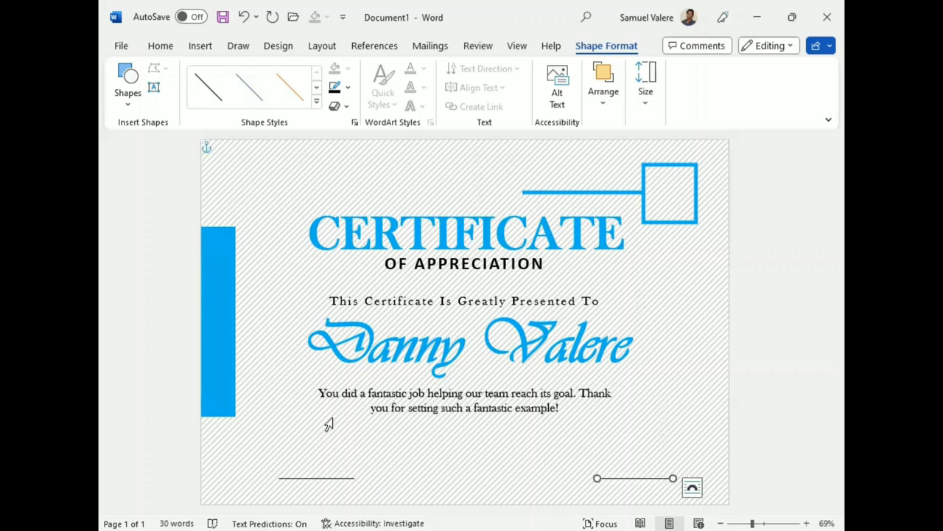
pyautogui.click(311, 477)
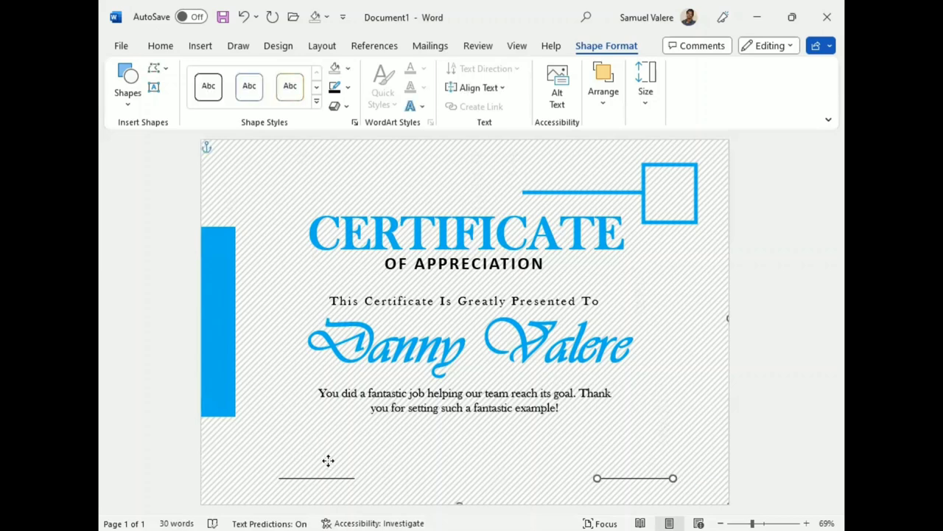
pyautogui.click(324, 479)
pyautogui.click(325, 479)
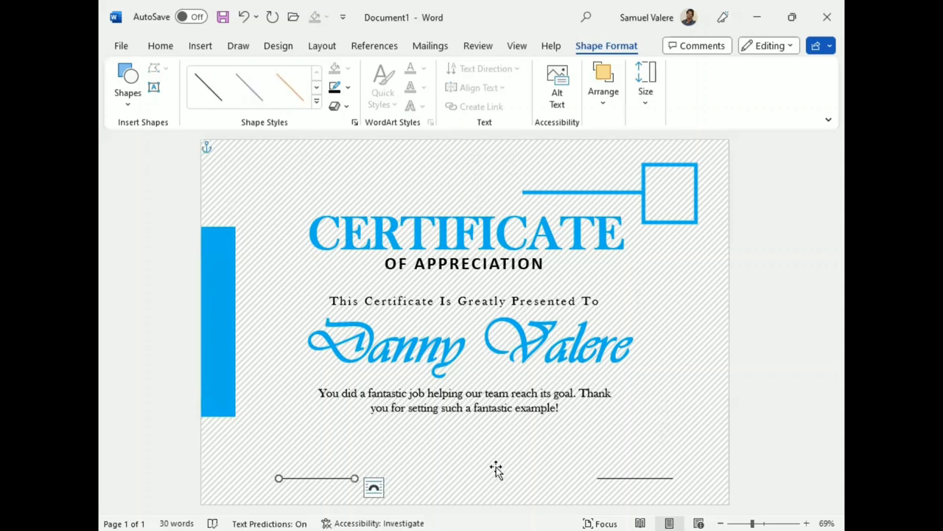
pyautogui.keyDown('shift'); pyautogui.click(630, 478); pyautogui.keyUp('shift')
pyautogui.moveTo(630, 478)
pyautogui.mouseDown()
pyautogui.moveTo(578, 472)
pyautogui.moveTo(624, 475)
pyautogui.mouseUp()
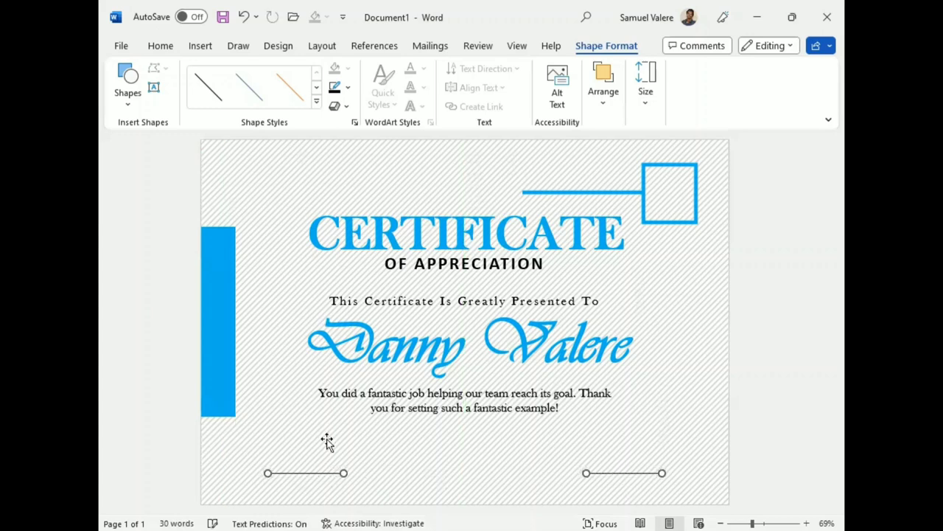
# Step: Add a centred all-caps SIGNATURE caption in Baskerville Old Face under the left line
pyautogui.click(154, 87)
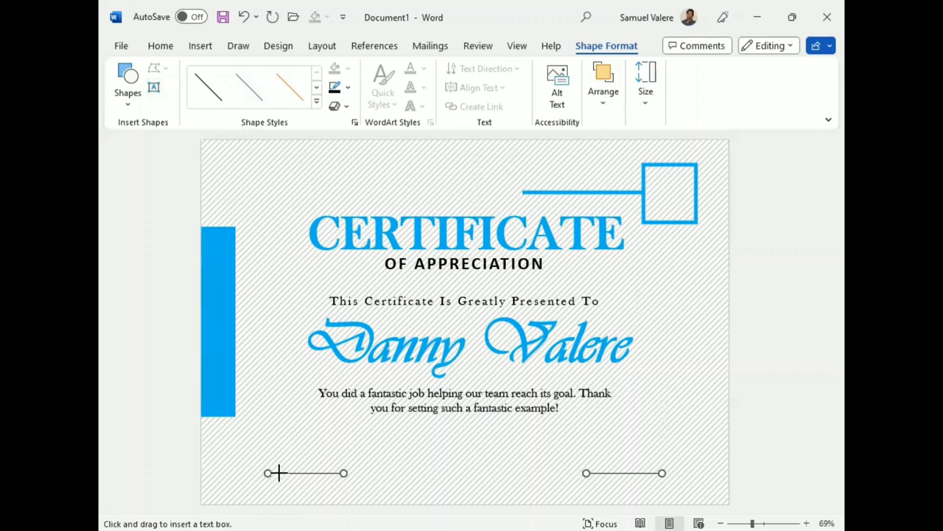
pyautogui.moveTo(273, 481); pyautogui.dragTo(338, 498)
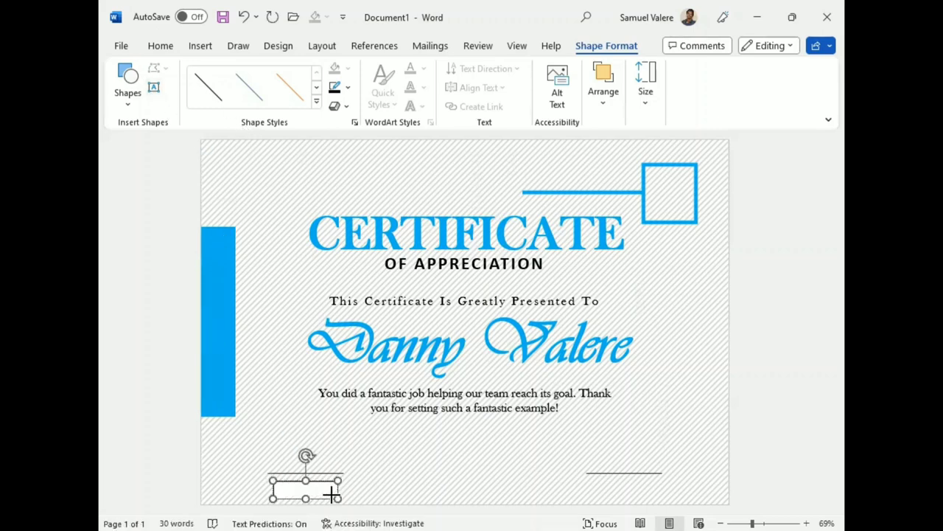
pyautogui.write('Signature')
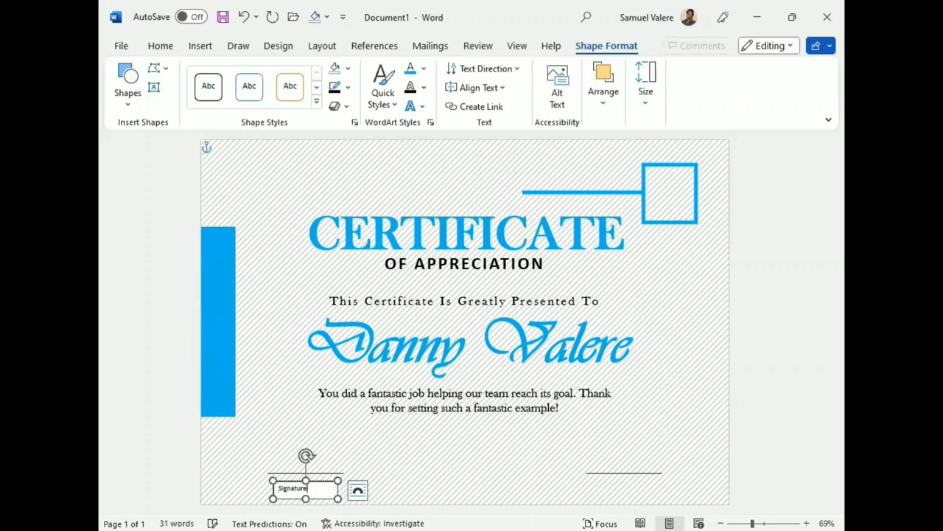
pyautogui.moveTo(312, 488); pyautogui.dragTo(281, 488)
pyautogui.click(170, 46)
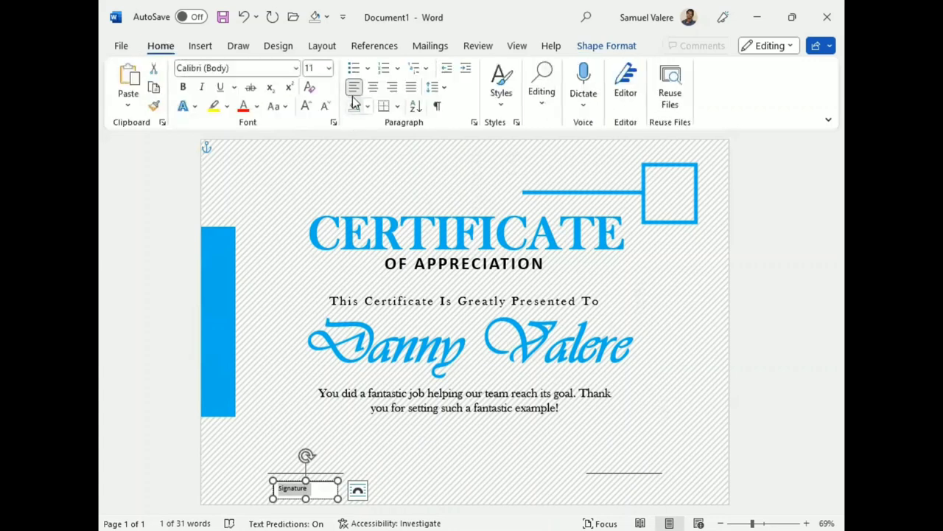
pyautogui.click(373, 87)
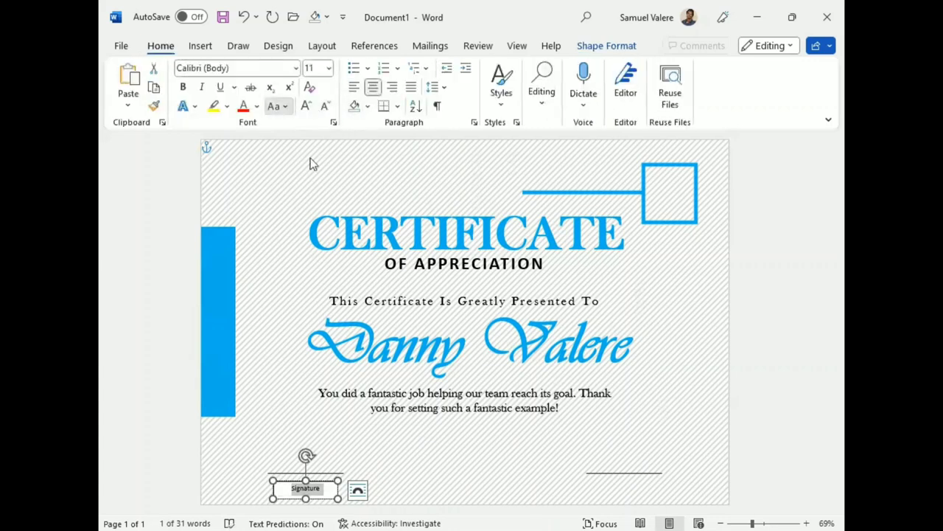
pyautogui.hotkey('shift', 'F3')
pyautogui.click(233, 68)
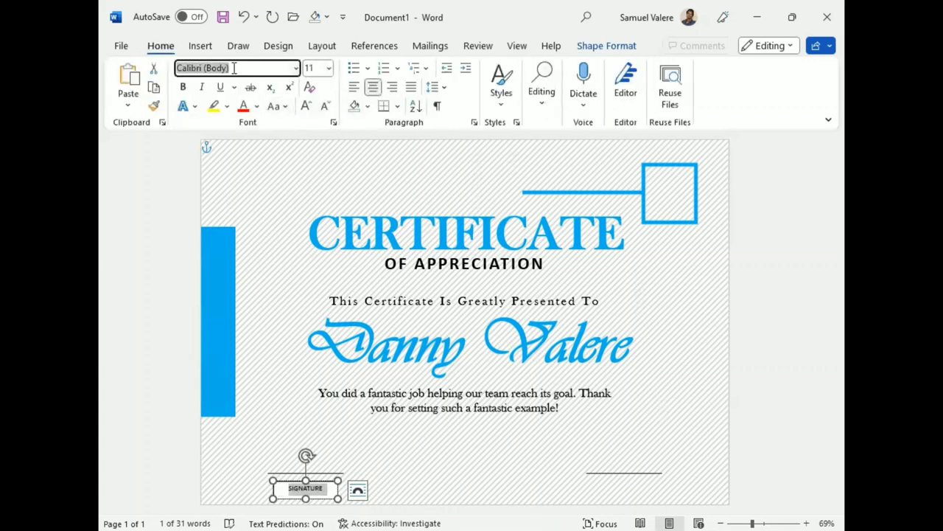
pyautogui.write('Baskerville Old Face')
pyautogui.press('Return')
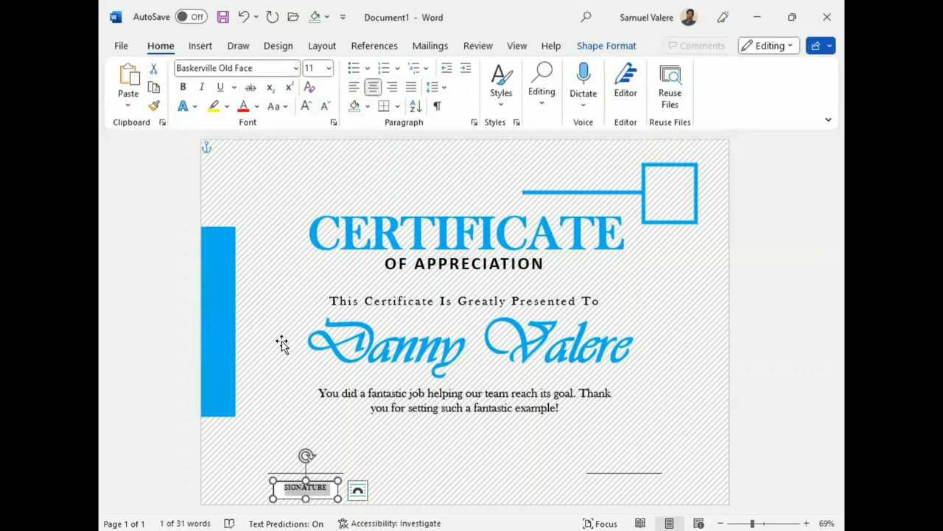
# Step: Remove the caption box's fill and border, then copy it under the right signature line
pyautogui.click(607, 45)
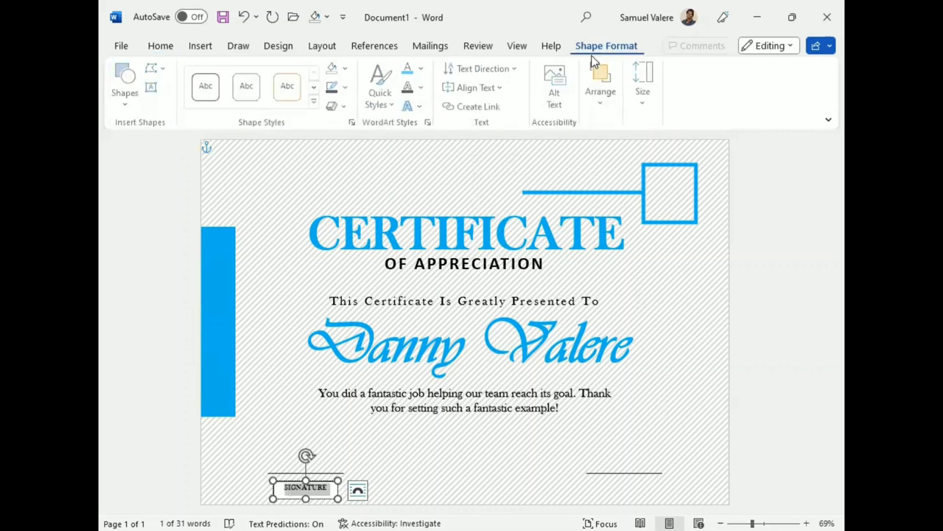
pyautogui.click(346, 68)
pyautogui.click(342, 229)
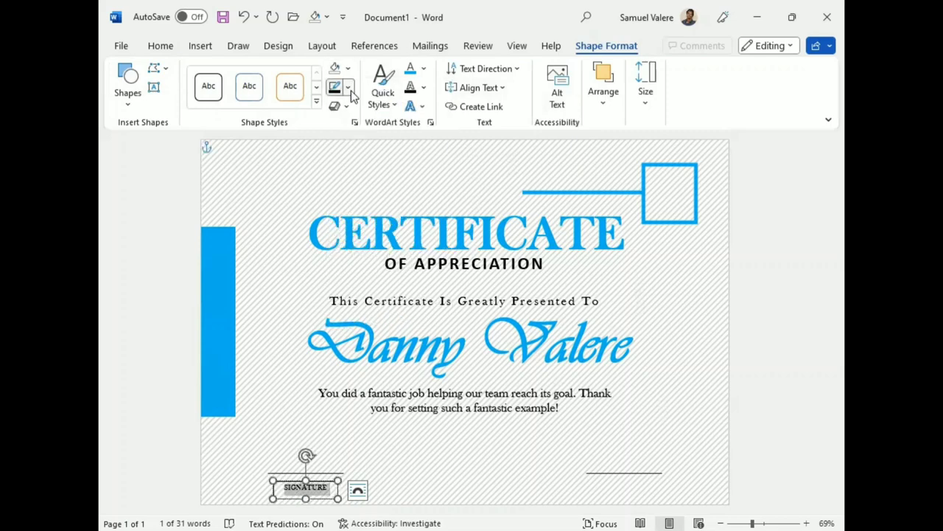
pyautogui.click(346, 87)
pyautogui.click(342, 249)
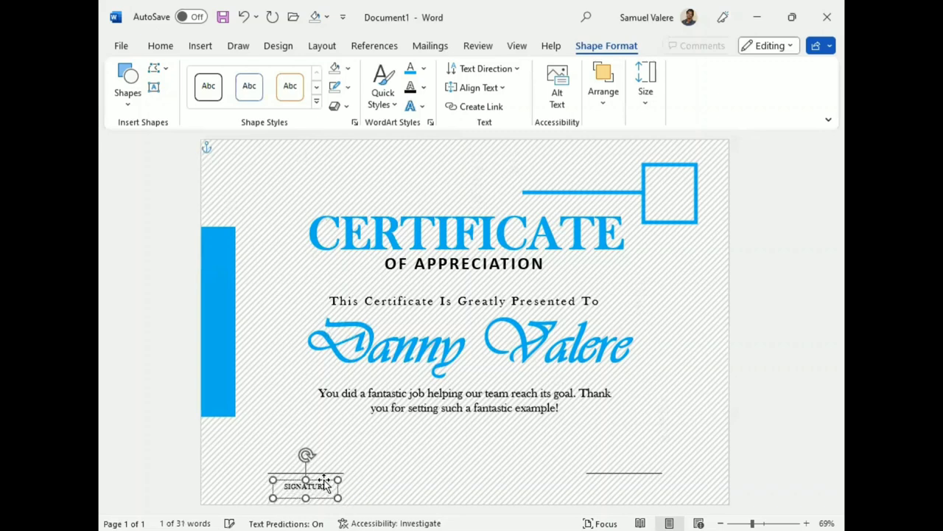
pyautogui.moveTo(325, 483); pyautogui.dragTo(326, 477)
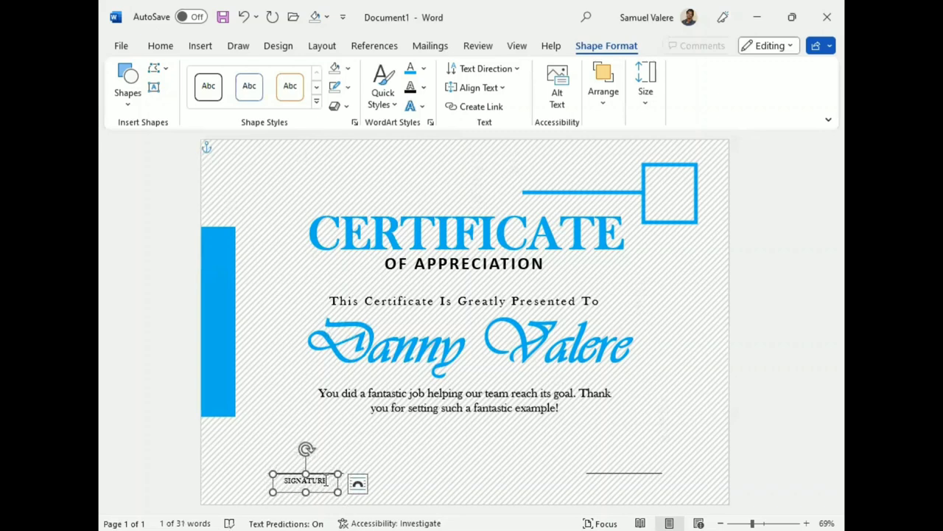
pyautogui.moveTo(326, 481); pyautogui.dragTo(326, 481)
pyautogui.press('Right')
pyautogui.press('Right')
pyautogui.press('Right')
pyautogui.press('Right')
pyautogui.press('Right')
pyautogui.press('Right')
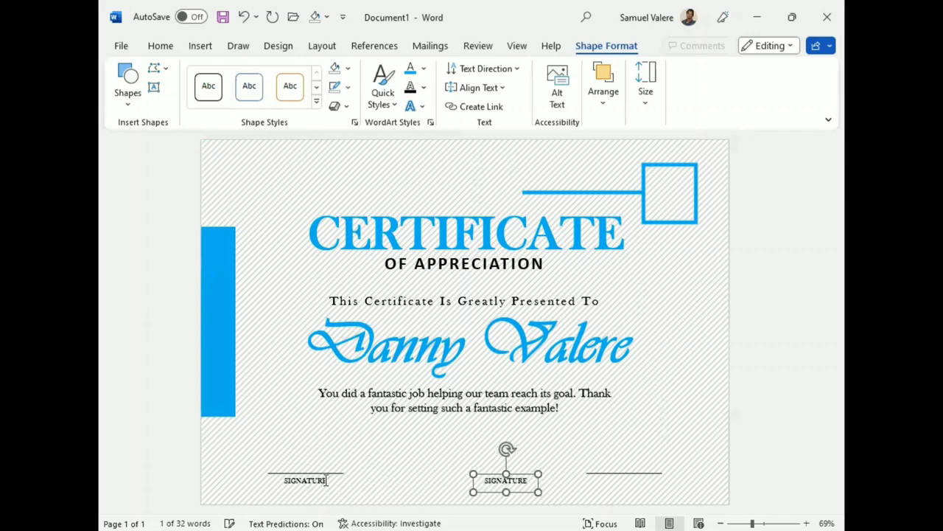
pyautogui.press('Right')
pyautogui.press('Right')
pyautogui.press('Right')
pyautogui.press('Right')
pyautogui.press('Right')
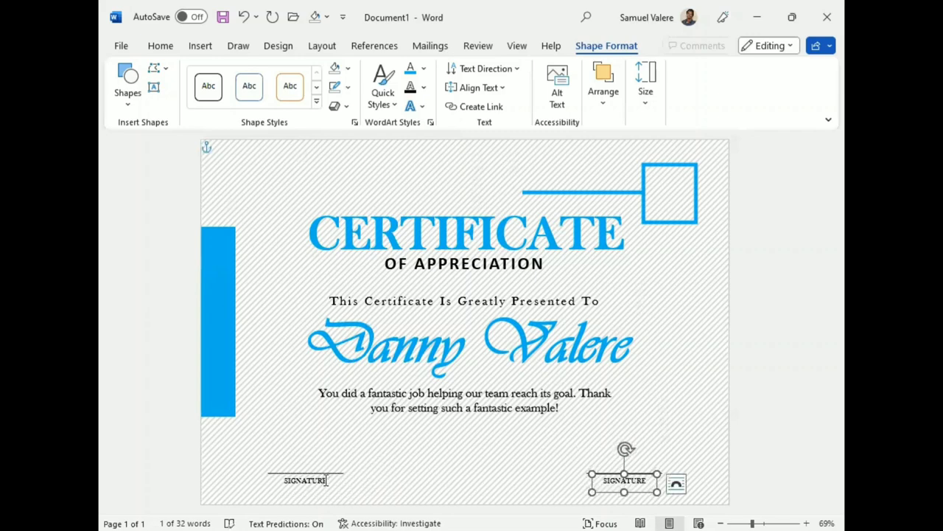
pyautogui.press('Left')
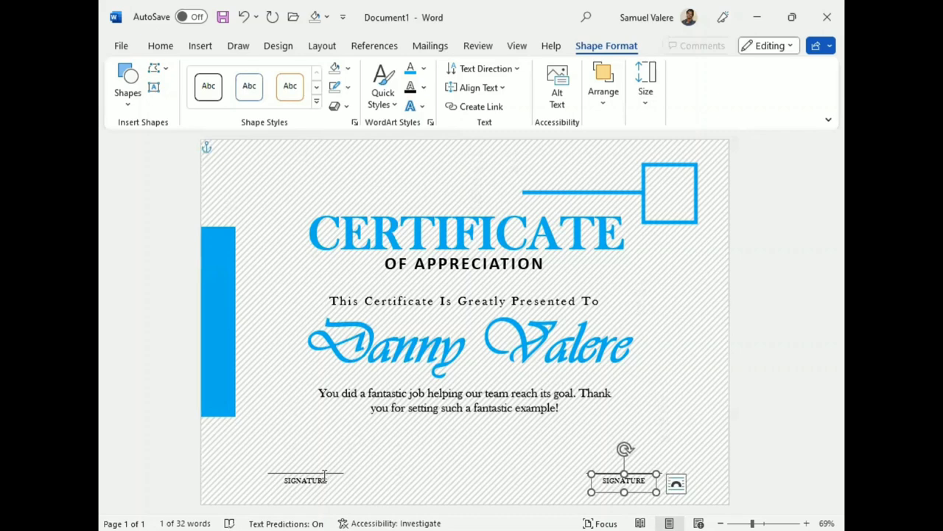
# Step: Draw a starburst at the bottom centre and flatten its points into a nearly round seal
pyautogui.click(129, 94)
pyautogui.scroll(-2, 206, 263)
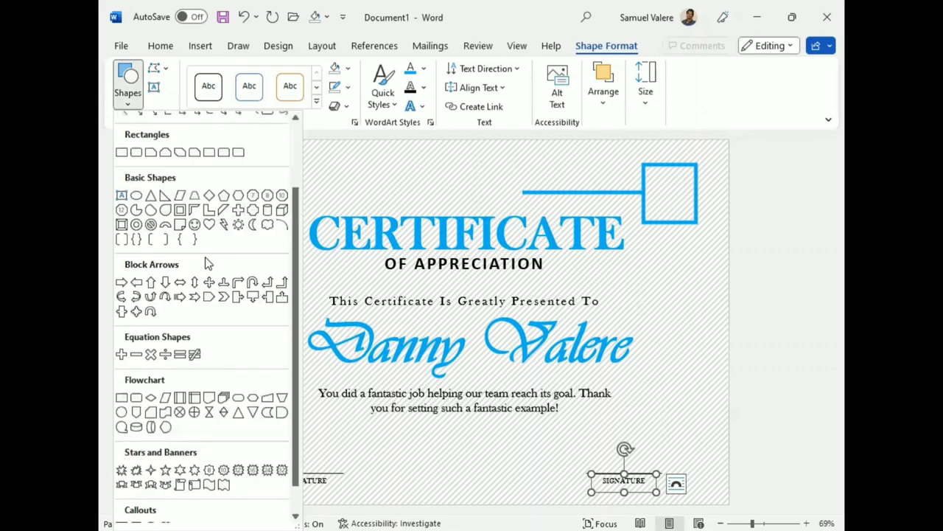
pyautogui.scroll(-1, 207, 263)
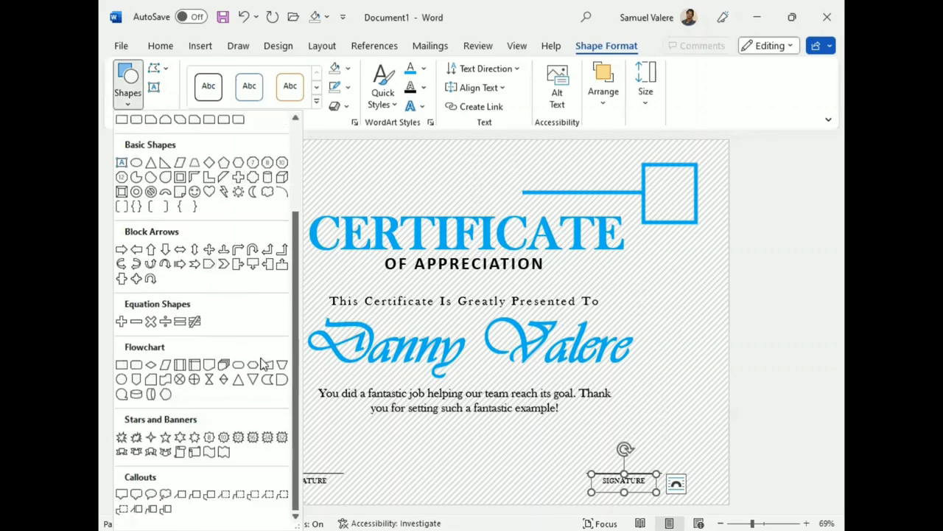
pyautogui.click(266, 438)
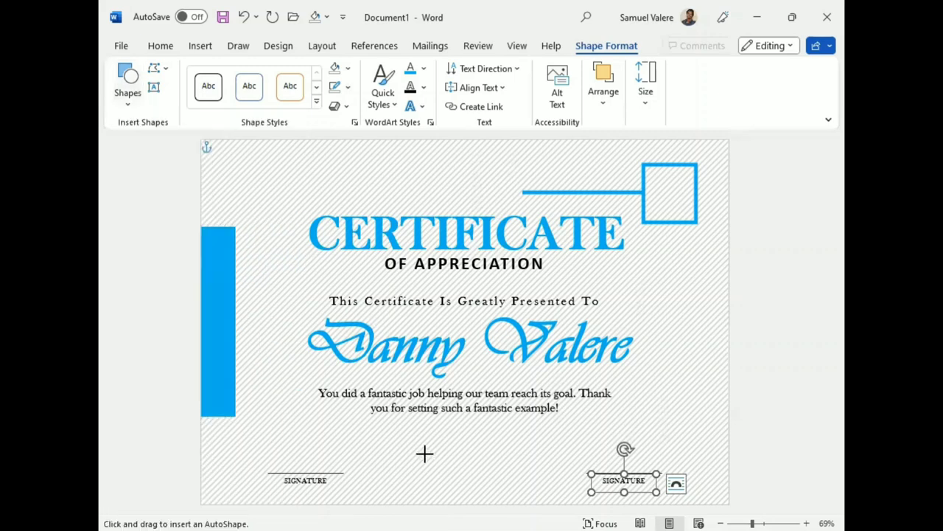
pyautogui.moveTo(423, 449); pyautogui.dragTo(486, 503)
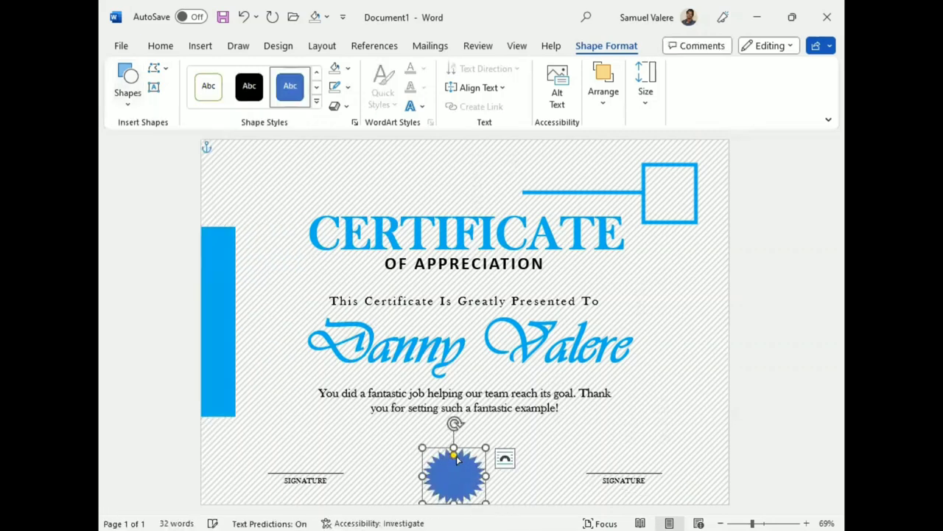
pyautogui.moveTo(455, 457)
pyautogui.mouseDown()
pyautogui.moveTo(453, 448)
pyautogui.moveTo(445, 472)
pyautogui.mouseUp()
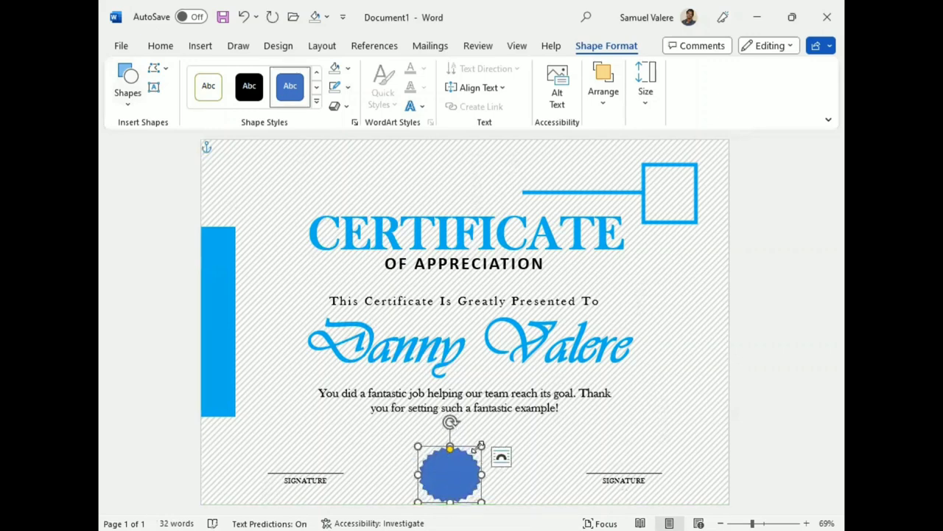
pyautogui.moveTo(480, 446); pyautogui.dragTo(477, 445)
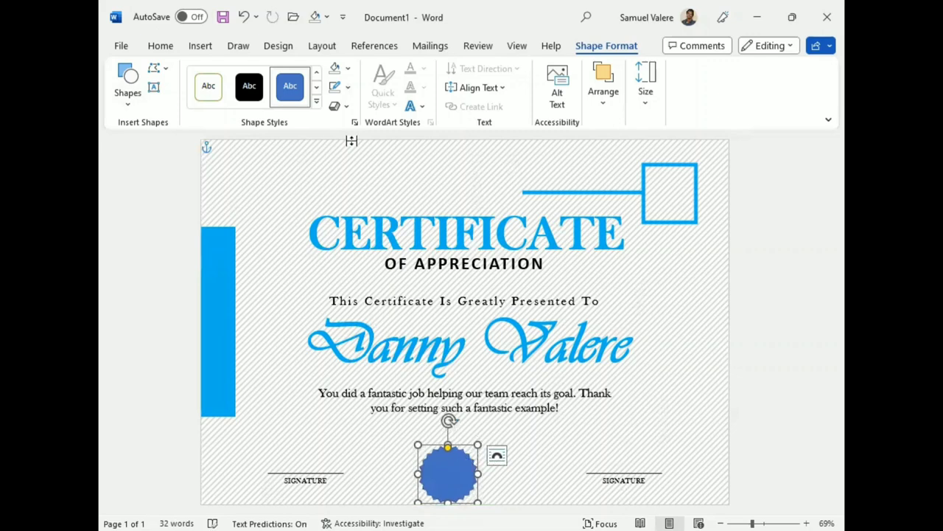
# Step: Give the seal a raised 3-D Shape Effects preset and a Light Blue fill
pyautogui.click(347, 87)
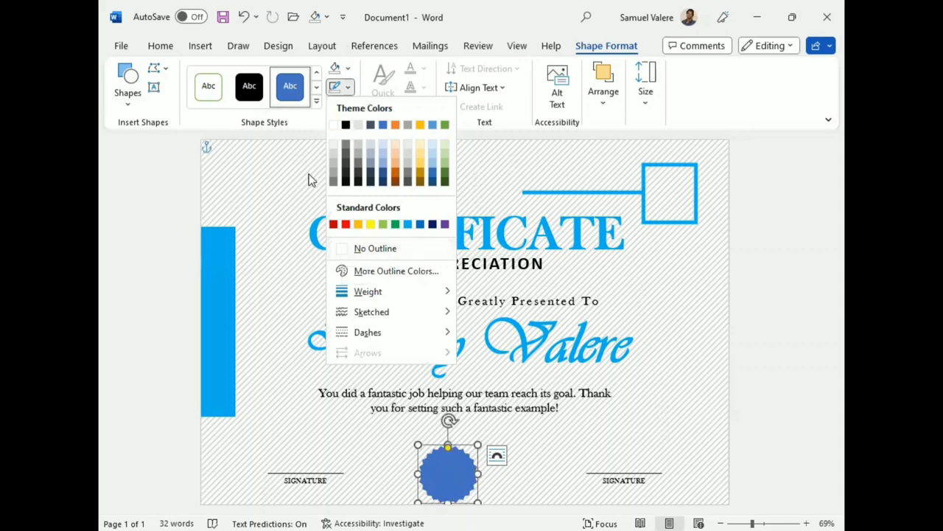
pyautogui.click(313, 131)
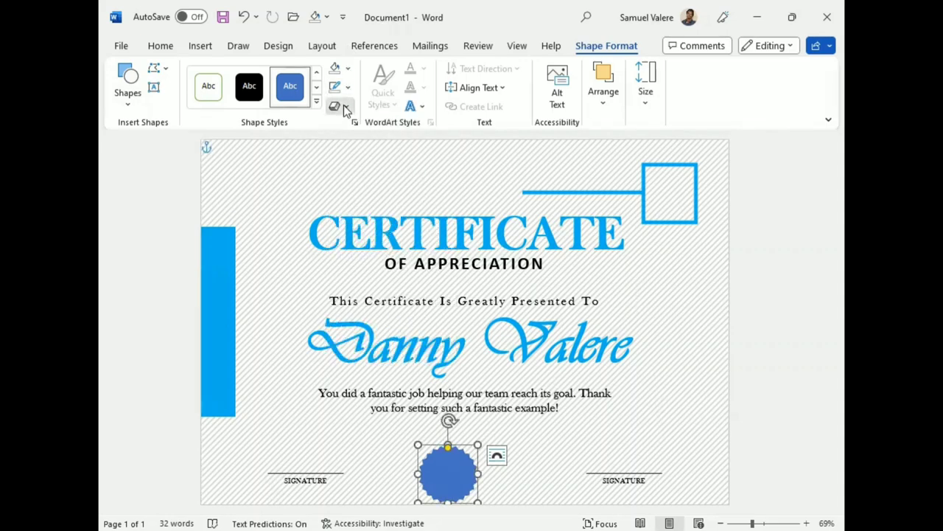
pyautogui.click(338, 106)
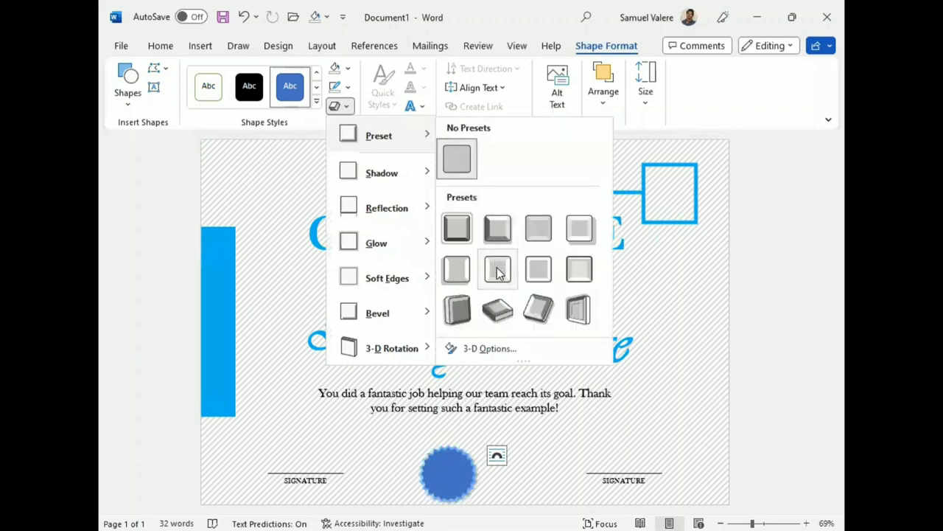
pyautogui.moveTo(379, 136)
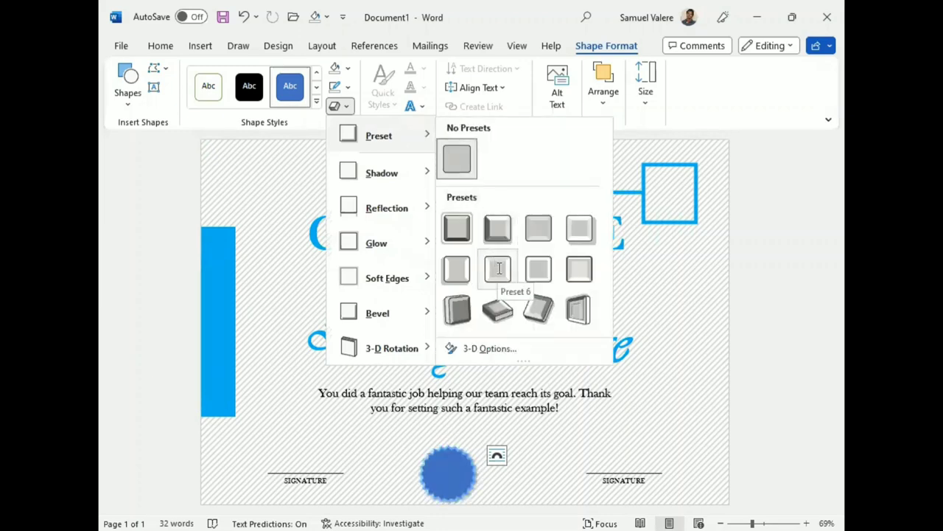
pyautogui.click(498, 272)
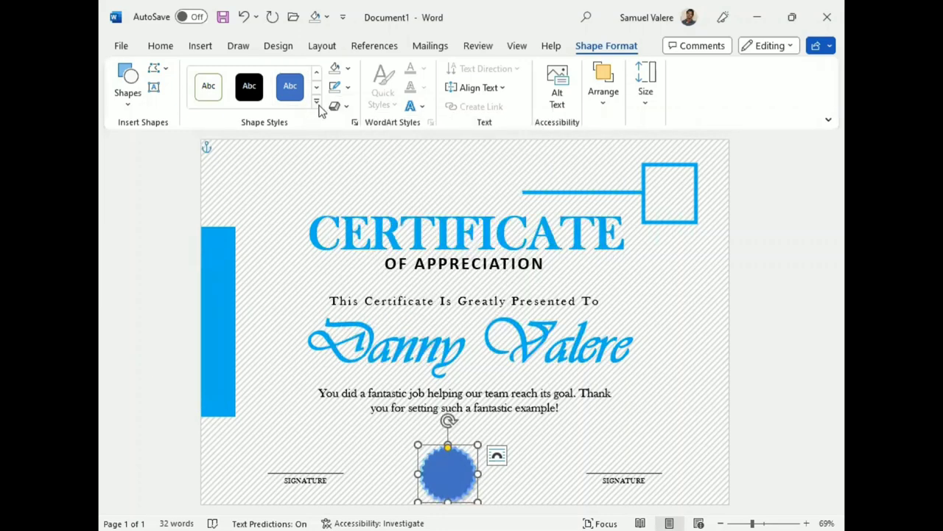
pyautogui.click(348, 68)
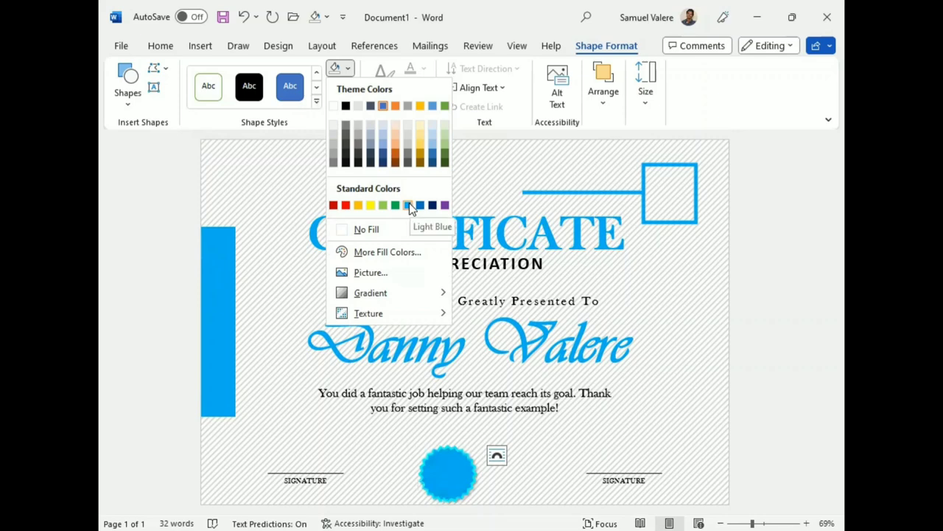
pyautogui.click(409, 204)
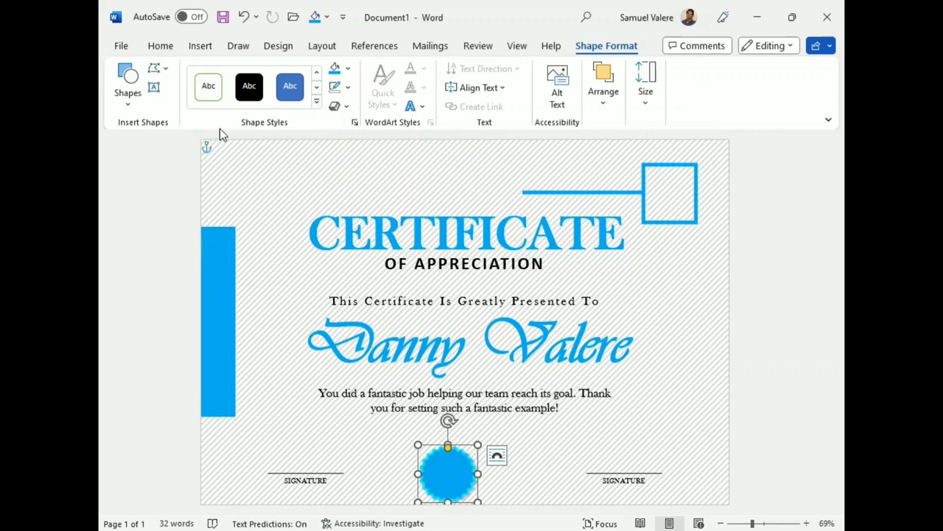
pyautogui.click(153, 87)
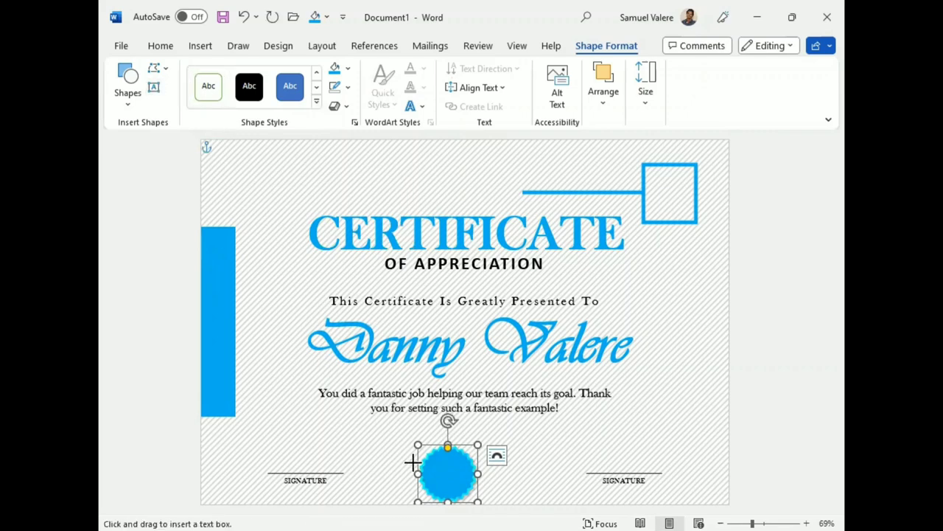
# Step: Add a small text box inside the seal reading 'Best' in bold
pyautogui.moveTo(430, 461); pyautogui.dragTo(479, 472)
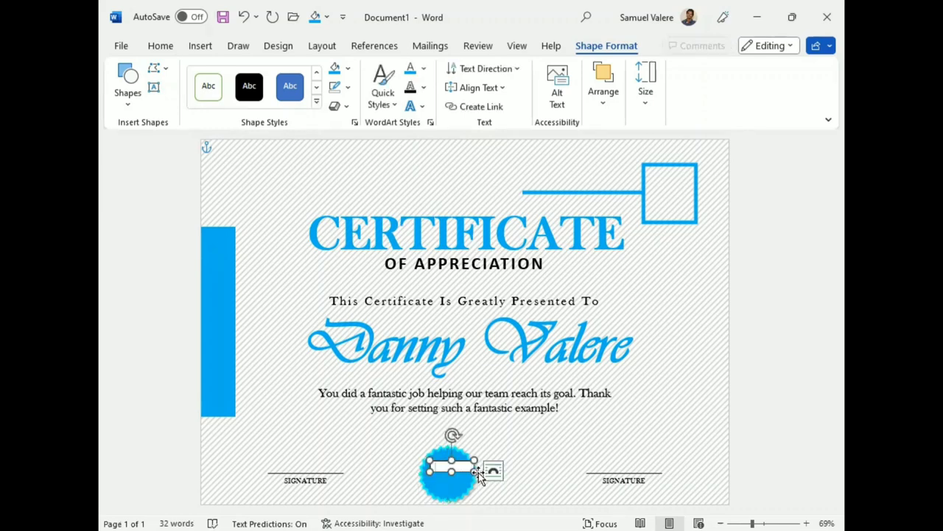
pyautogui.write('Best')
pyautogui.doubleClick(446, 469)
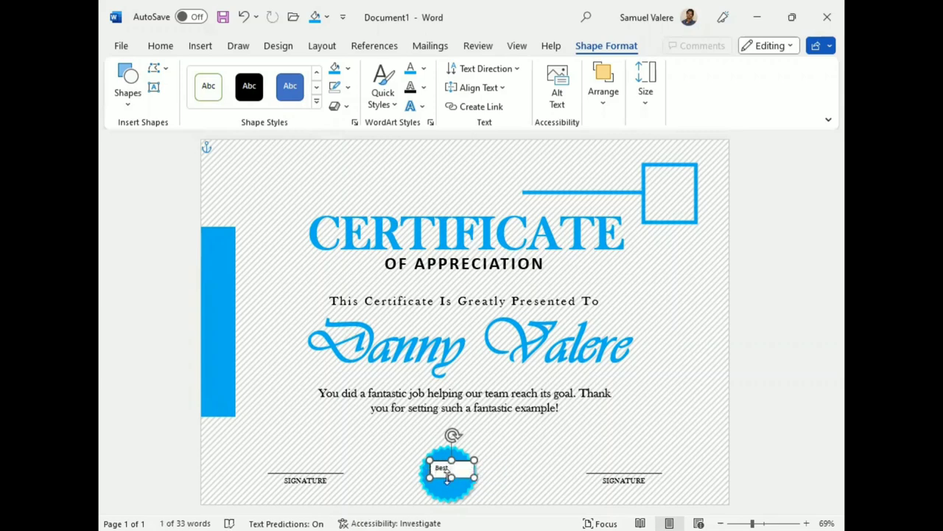
pyautogui.hotkey('ctrl', 'b')
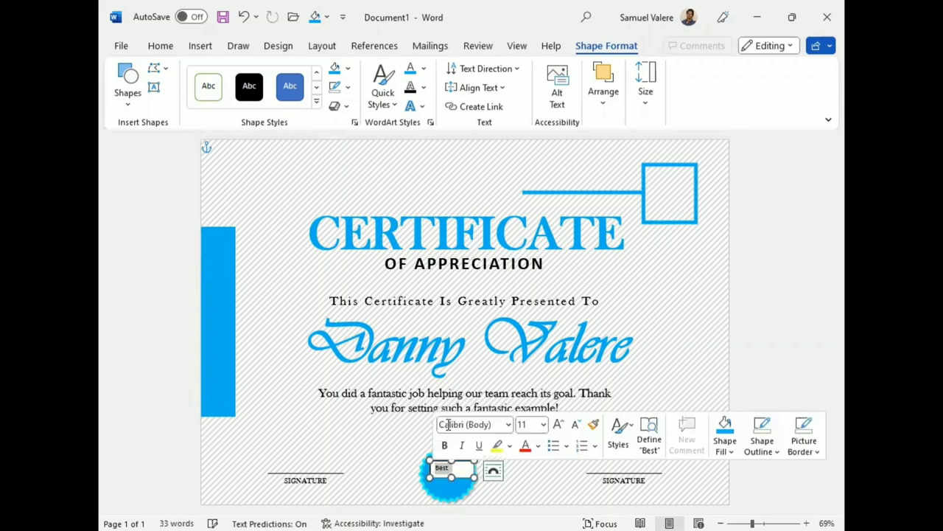
# Step: Set the 'Best' text to Baskerville Old Face at 18 pt
pyautogui.click(163, 47)
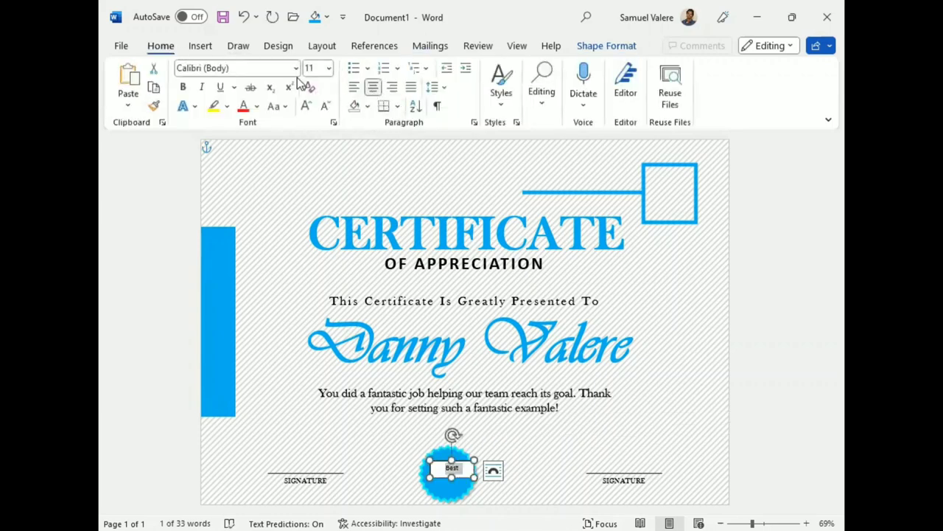
pyautogui.click(303, 105)
pyautogui.click(303, 105)
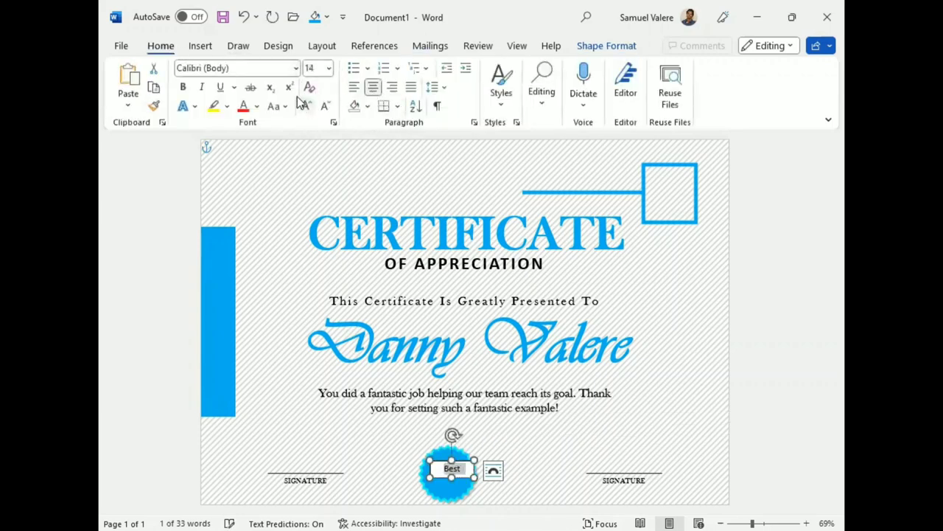
pyautogui.click(233, 68)
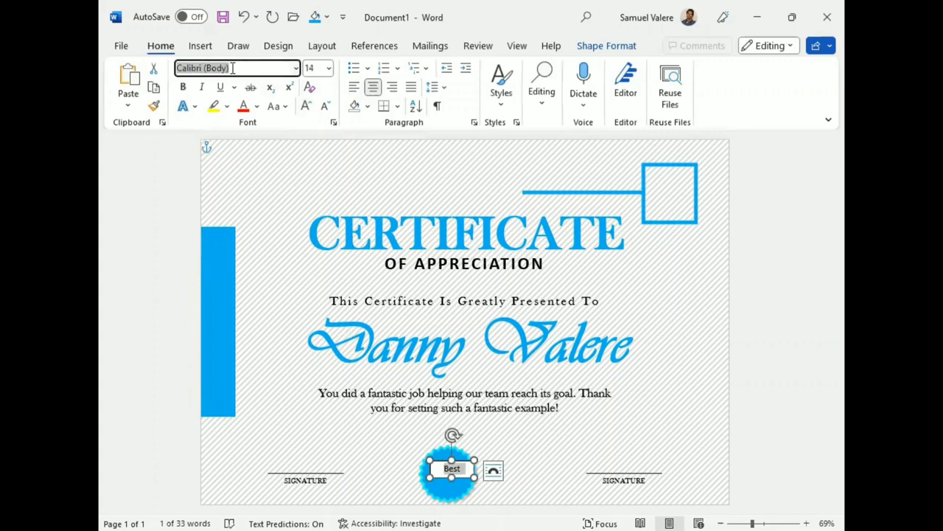
pyautogui.write('Baskerville Old Face')
pyautogui.press('Return')
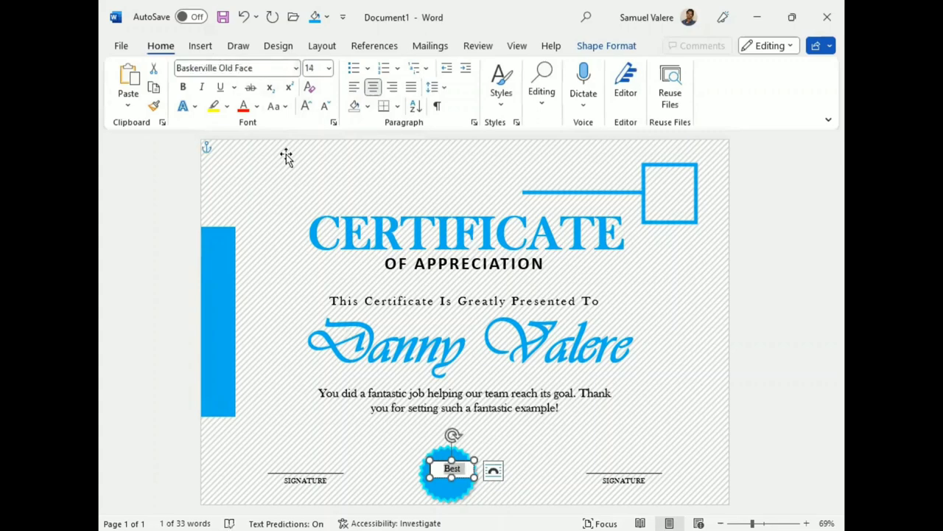
pyautogui.click(306, 107)
pyautogui.click(306, 106)
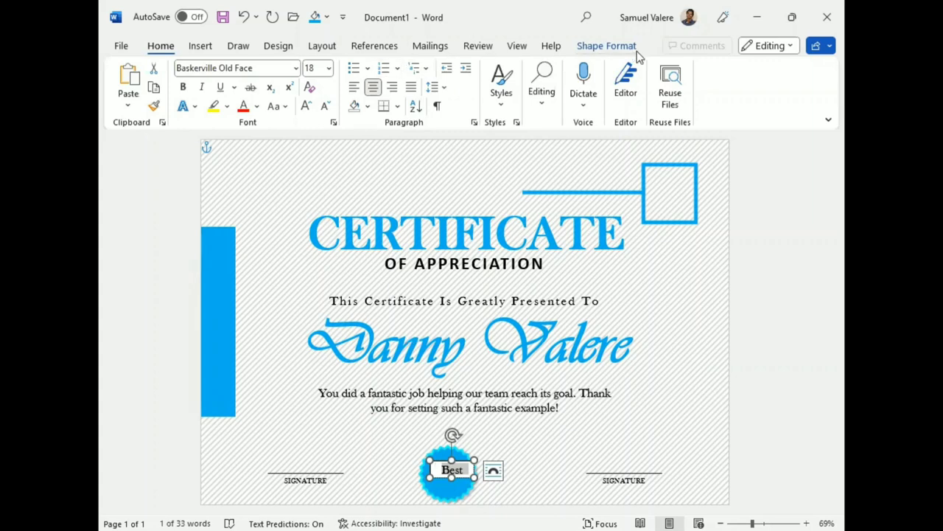
# Step: Give the 'Best' box no fill and no outline, and make its text white
pyautogui.click(606, 46)
pyautogui.click(348, 68)
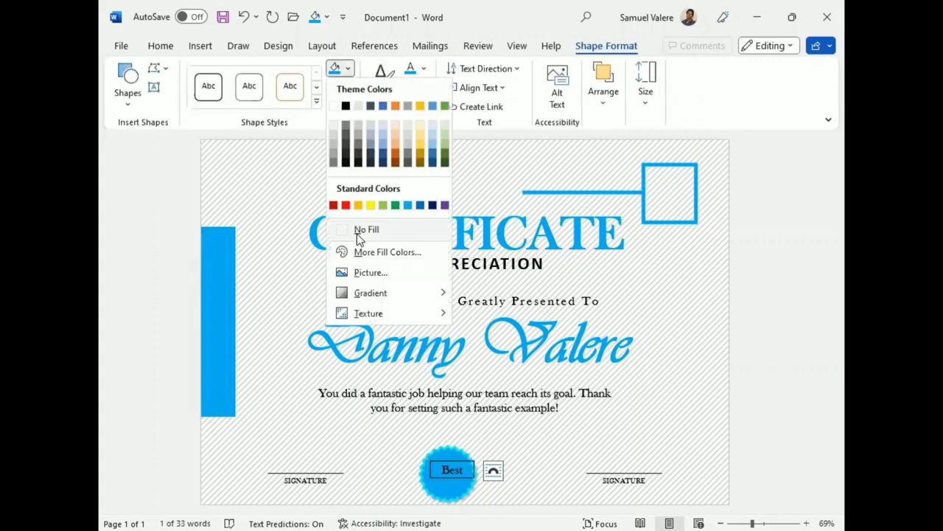
pyautogui.click(361, 230)
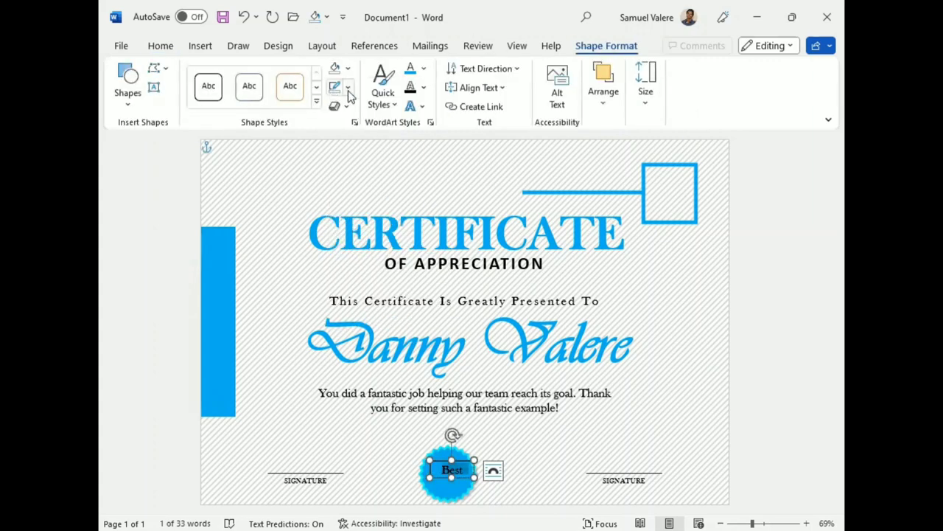
pyautogui.click(349, 87)
pyautogui.click(345, 249)
pyautogui.click(423, 69)
pyautogui.click(409, 128)
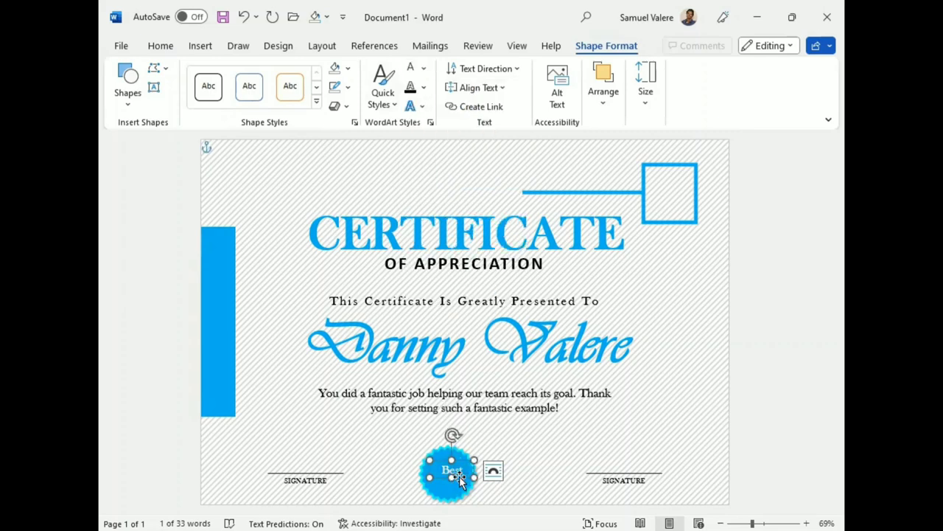
# Step: Nudge the 'Best' box into place and move the blue seal to the page centre
pyautogui.press('Up')
pyautogui.moveTo(460, 474); pyautogui.dragTo(456, 477)
pyautogui.hotkey('ctrl', 'z')
pyautogui.hotkey('ctrl', 'z')
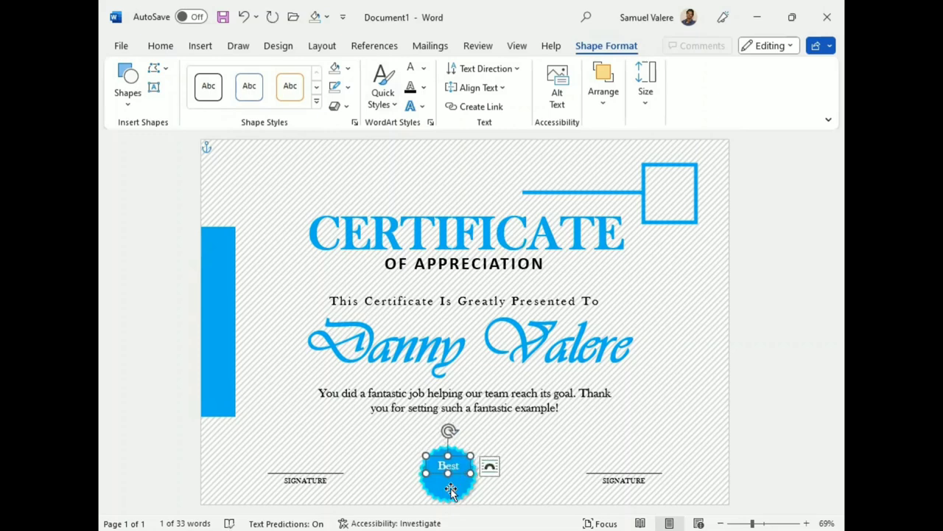
pyautogui.moveTo(451, 487)
pyautogui.mouseDown()
pyautogui.moveTo(426, 486)
pyautogui.moveTo(470, 492)
pyautogui.mouseUp()
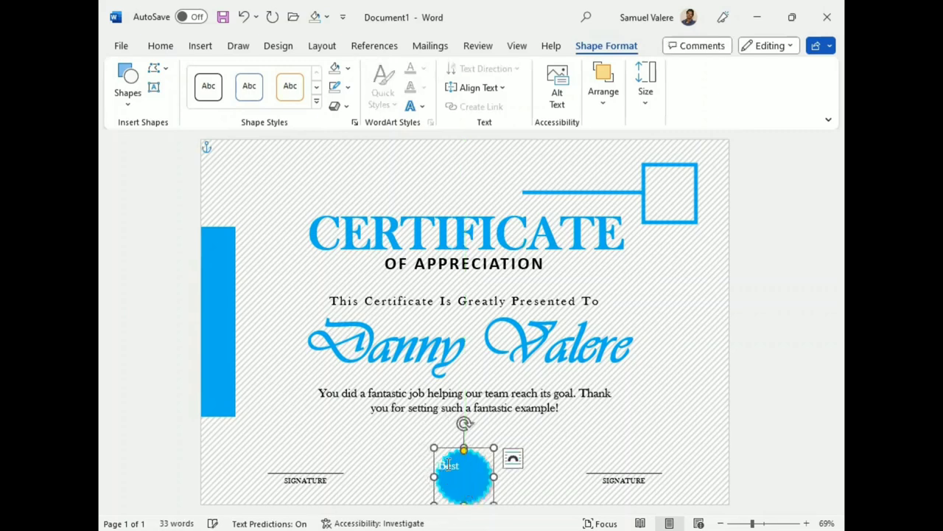
# Step: Centre the 'Best' text box over the round seal
pyautogui.click(467, 471)
pyautogui.moveTo(468, 472); pyautogui.dragTo(464, 489)
pyautogui.doubleClick(465, 483)
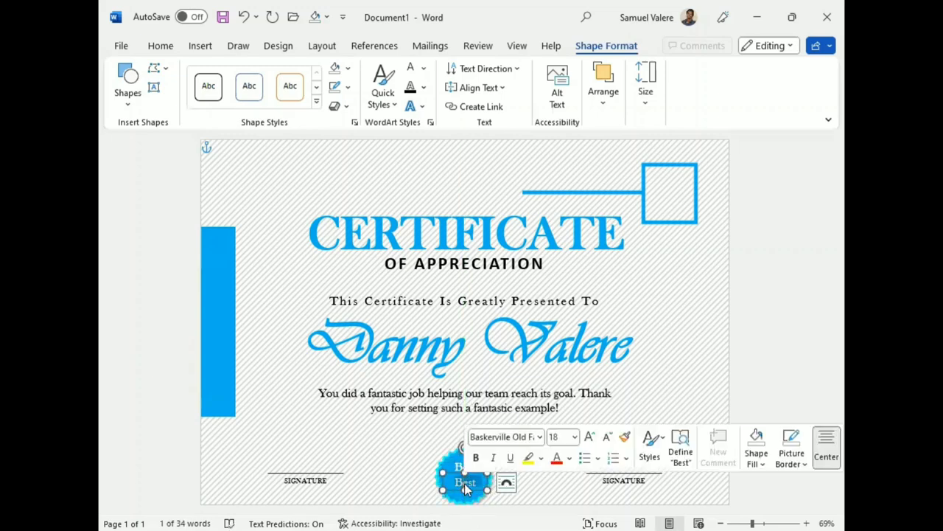
pyautogui.click(465, 485)
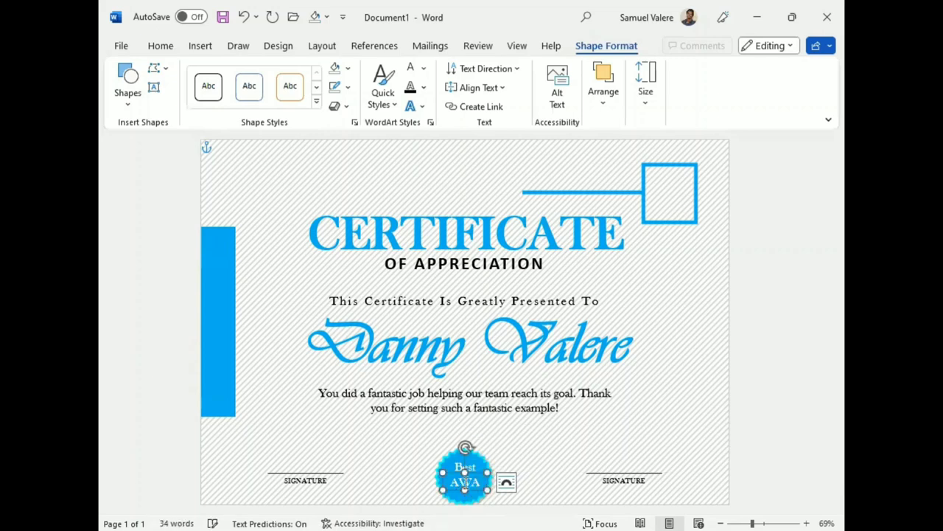
# Step: Widen the AWARD box, make AWARD bold 16 pt, and nudge the wording onto the seal
pyautogui.moveTo(442, 488); pyautogui.dragTo(427, 482)
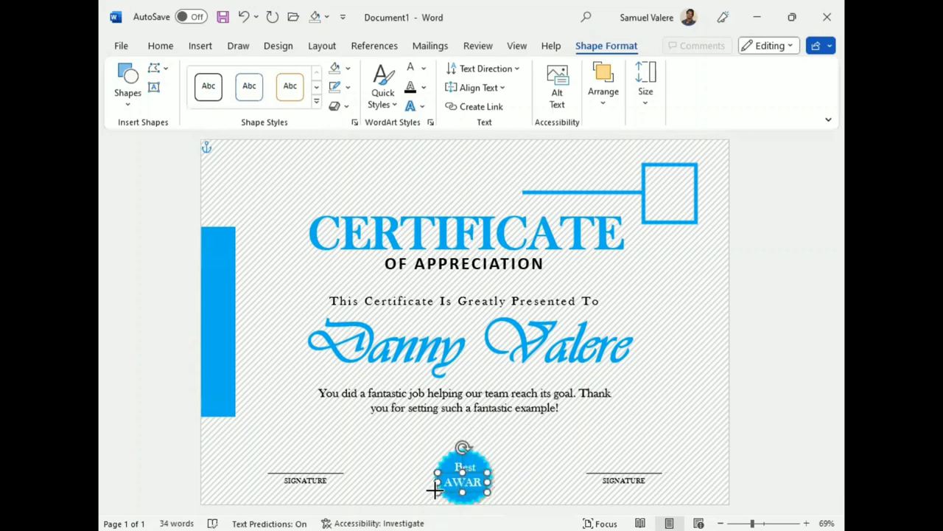
pyautogui.doubleClick(457, 480)
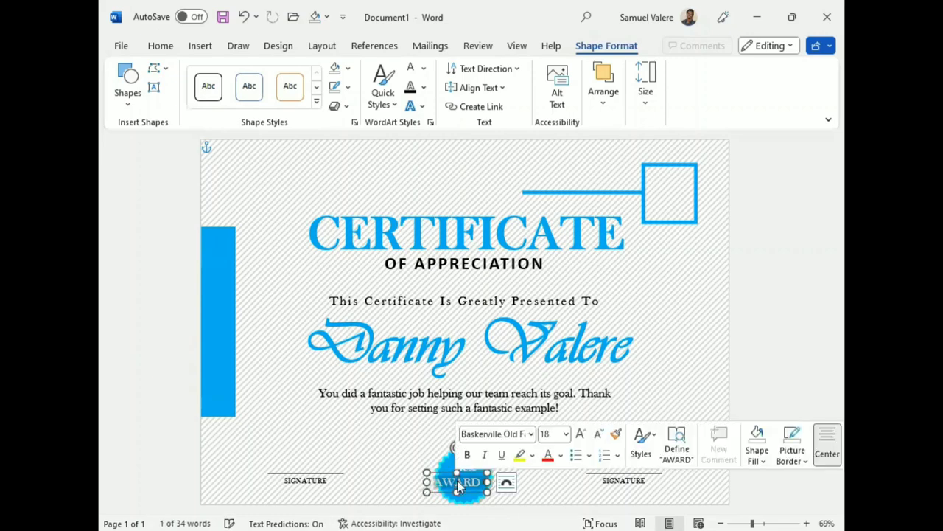
pyautogui.click(599, 435)
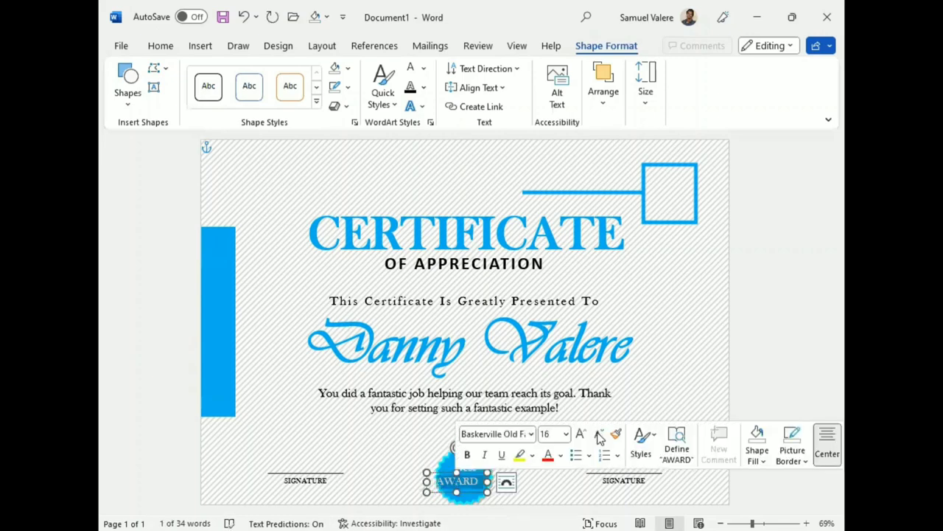
pyautogui.click(468, 455)
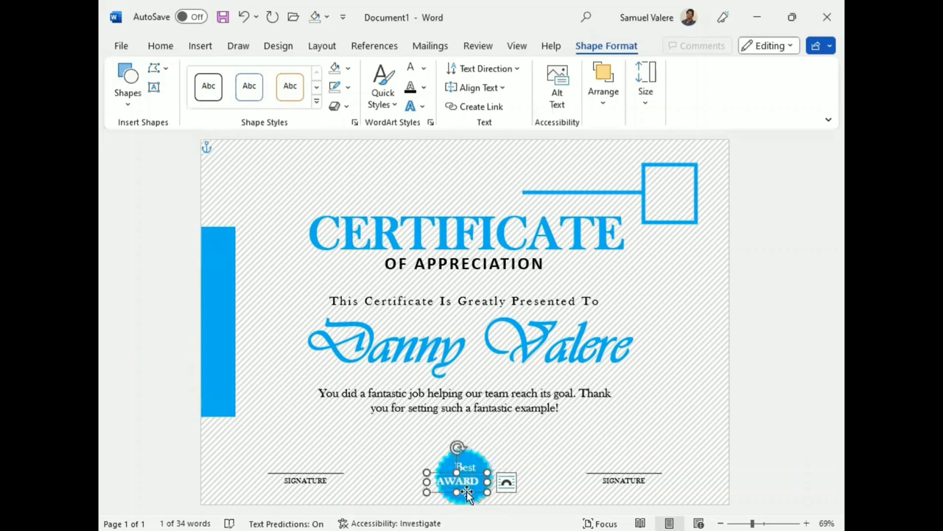
pyautogui.moveTo(467, 495); pyautogui.dragTo(474, 493)
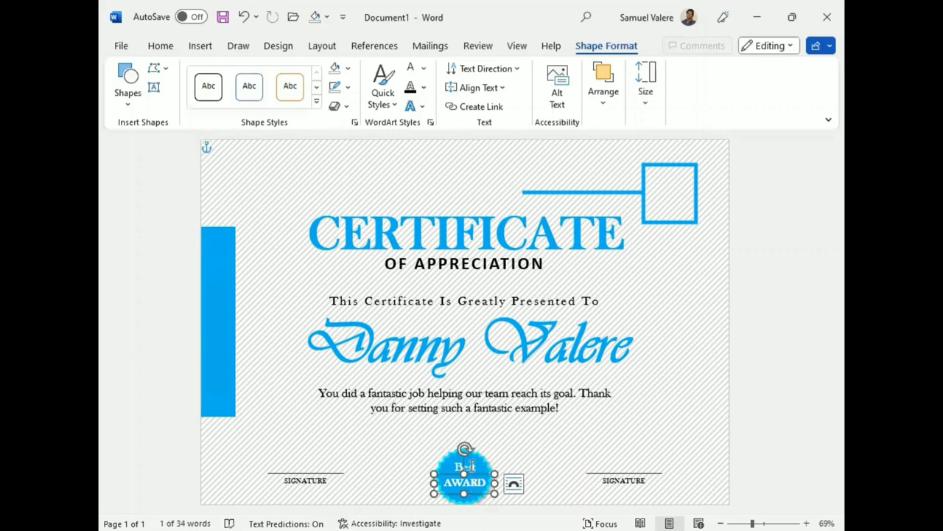
# Step: Select the 'Best AWARD' text and the round seal together
pyautogui.click(474, 475)
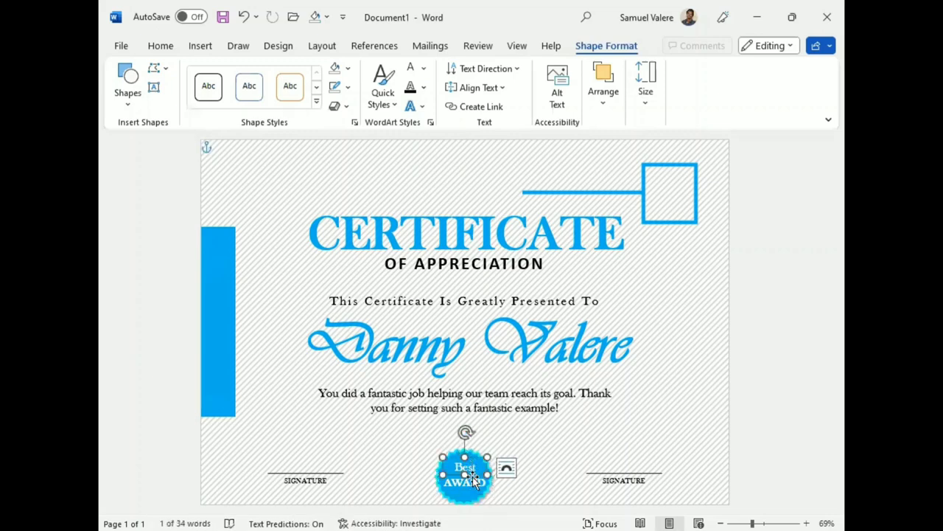
pyautogui.click(474, 479)
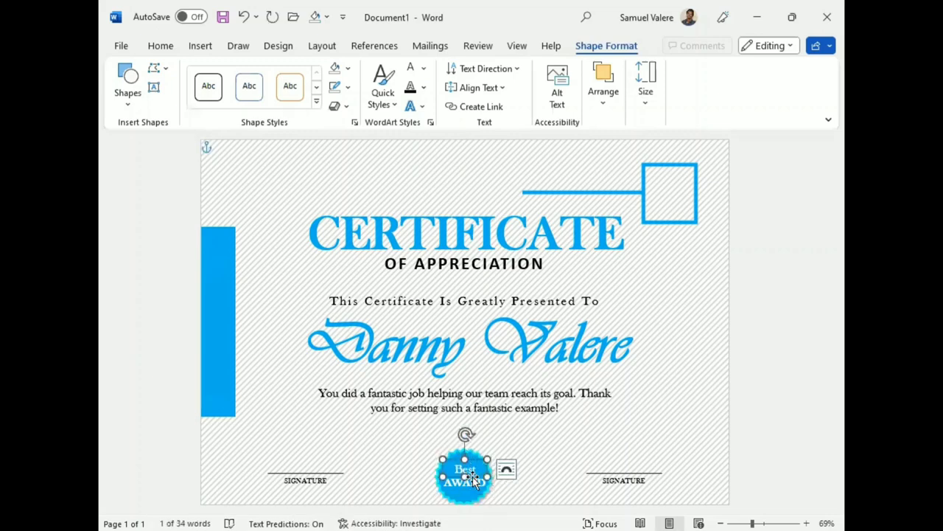
pyautogui.keyDown('shift'); pyautogui.click(474, 480); pyautogui.keyUp('shift')
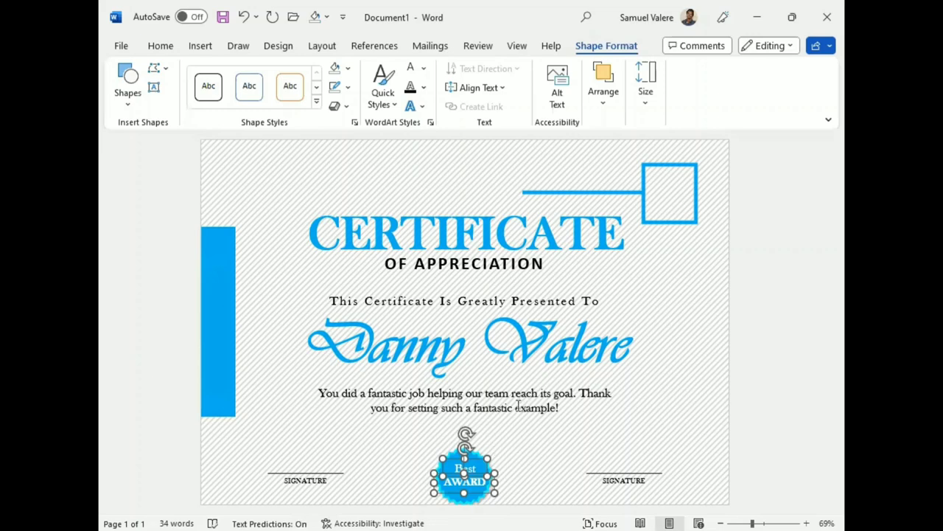
# Step: Move the message paragraph and name box slightly lower and shorten the message box
pyautogui.click(519, 406)
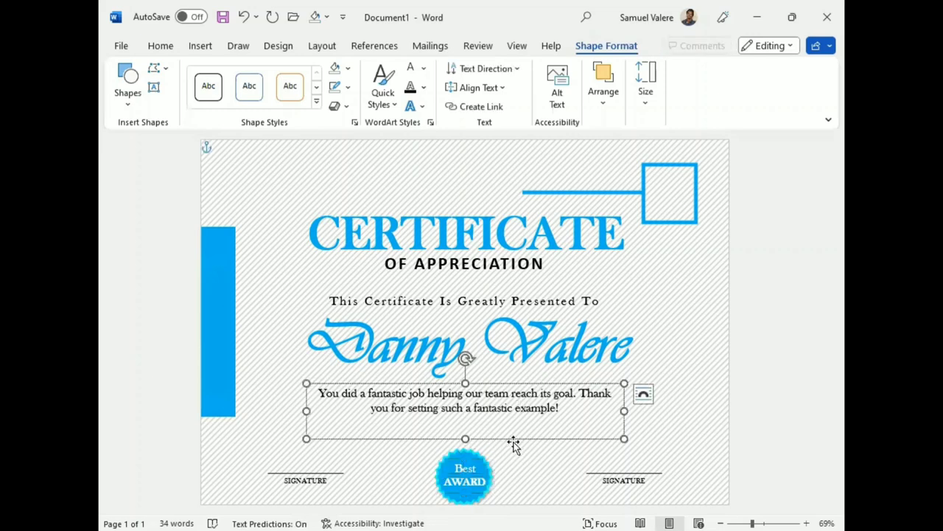
pyautogui.moveTo(513, 444); pyautogui.dragTo(514, 455)
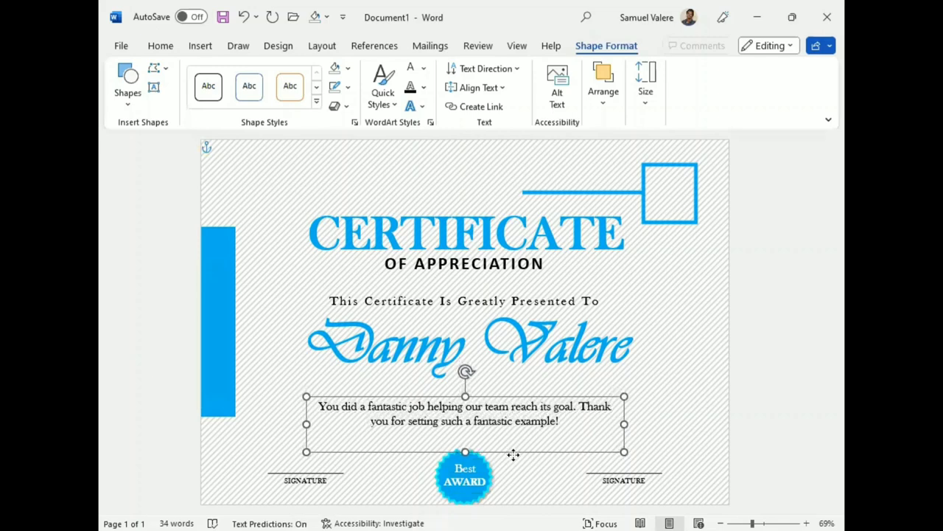
pyautogui.click(518, 389)
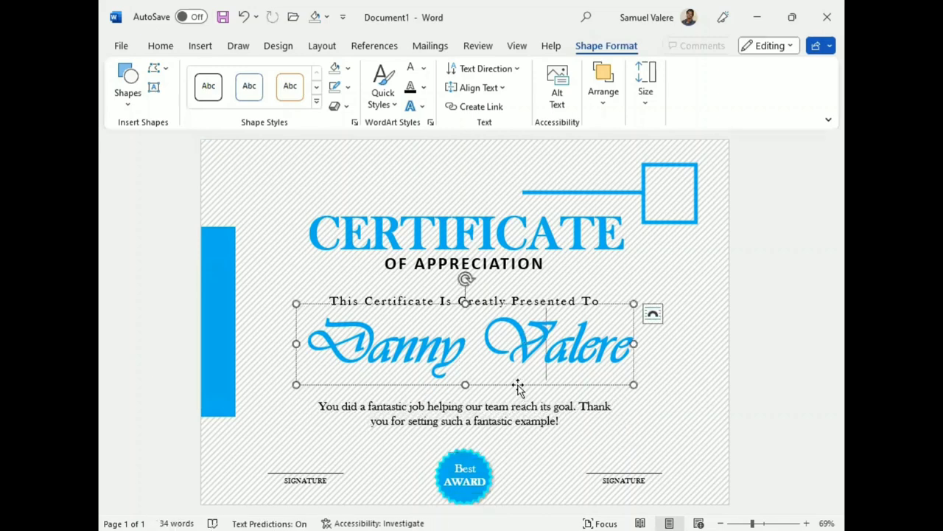
pyautogui.moveTo(515, 386); pyautogui.dragTo(520, 396)
pyautogui.click(511, 451)
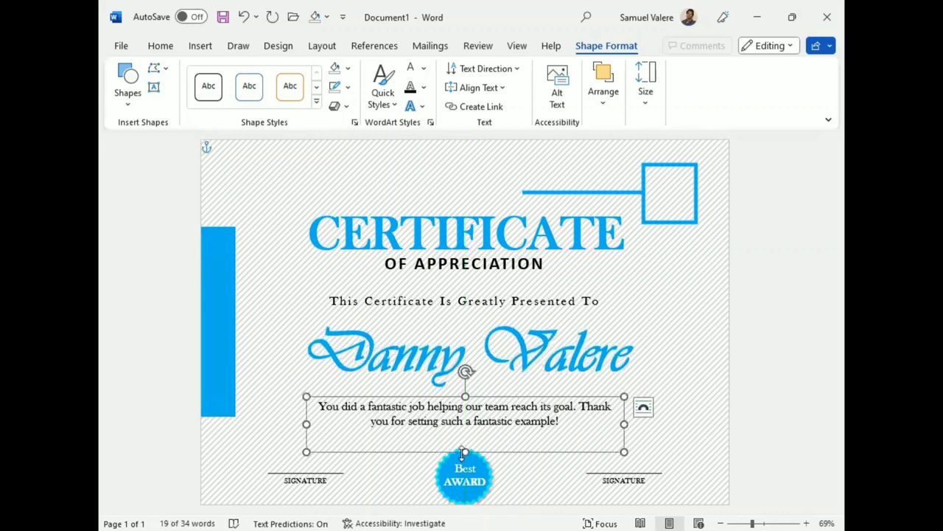
pyautogui.moveTo(465, 447); pyautogui.dragTo(468, 436)
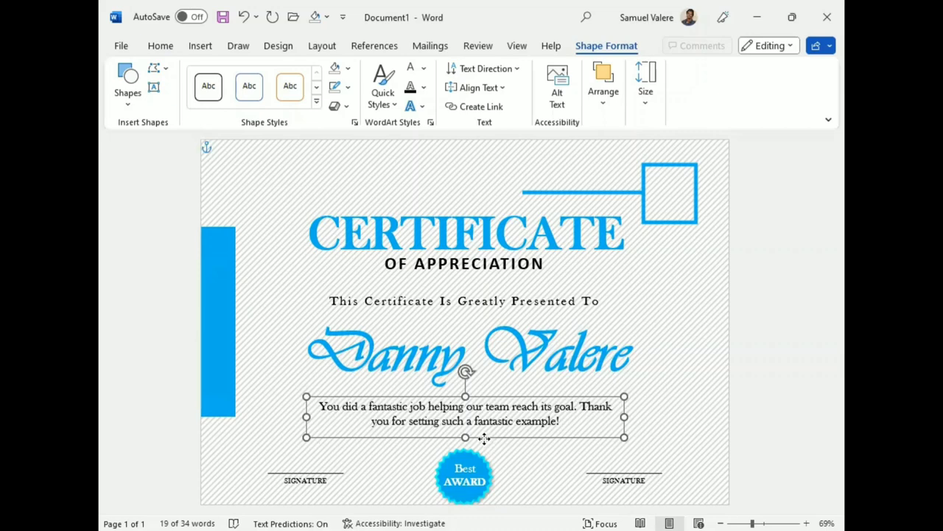
# Step: Lower the name and the presented-to line a bit further along the centre guide
pyautogui.click(483, 392)
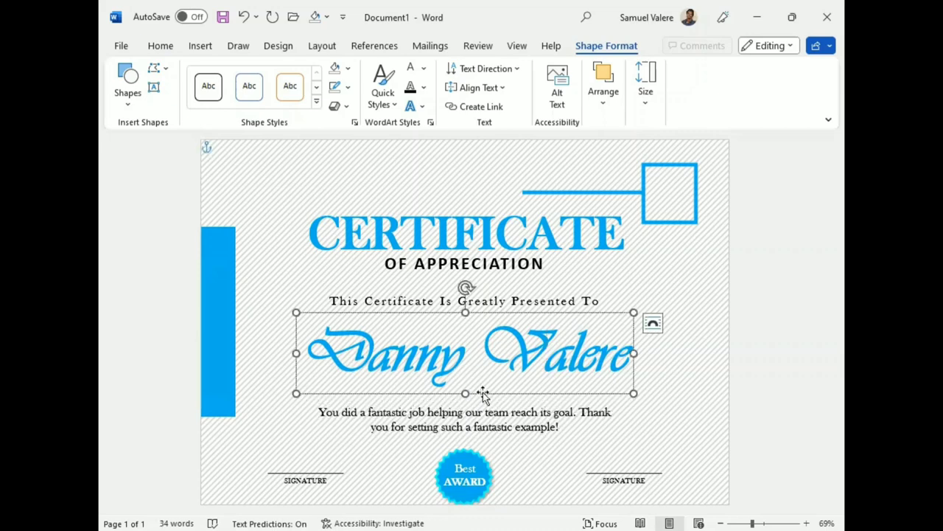
pyautogui.moveTo(483, 392); pyautogui.dragTo(483, 398)
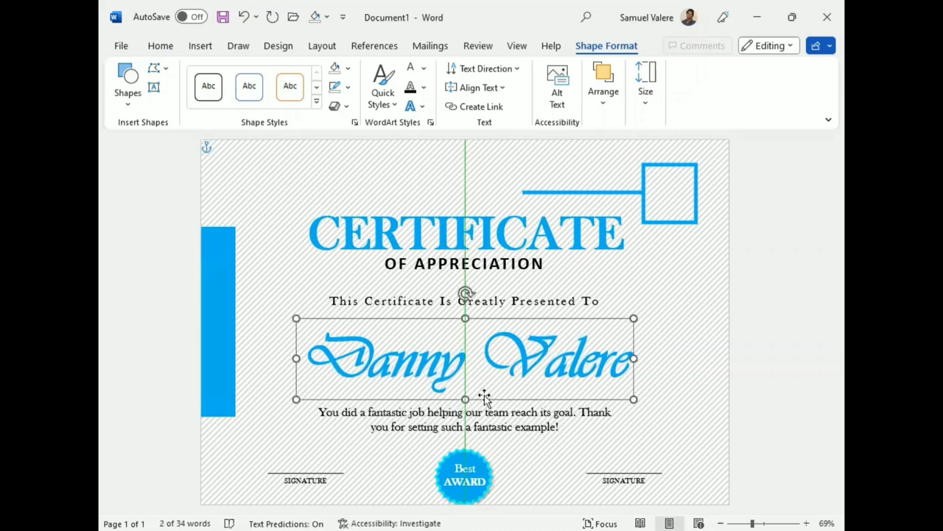
pyautogui.click(497, 313)
pyautogui.moveTo(497, 313); pyautogui.dragTo(498, 323)
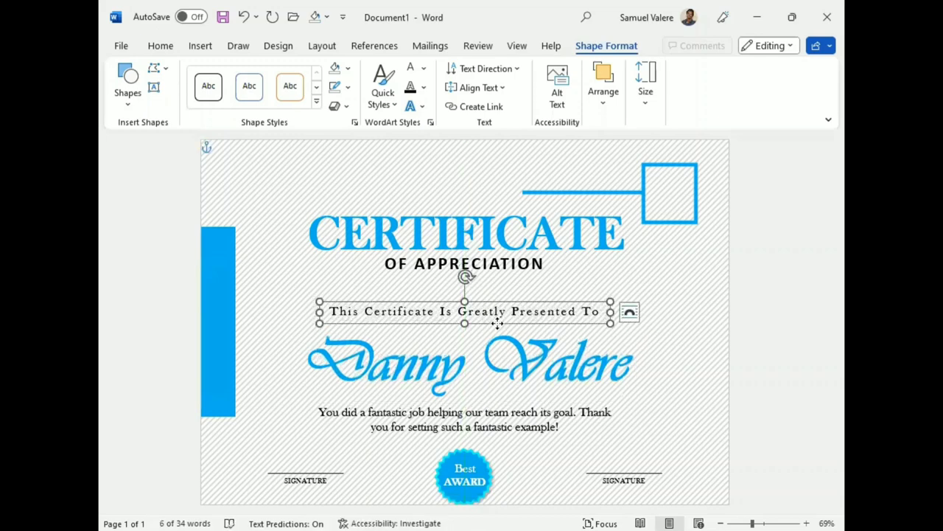
pyautogui.click(154, 87)
# Step: Add 'Your Company Name' above CERTIFICATE, centred, 12 pt, in bold UPPERCASE
pyautogui.moveTo(332, 166); pyautogui.dragTo(436, 187)
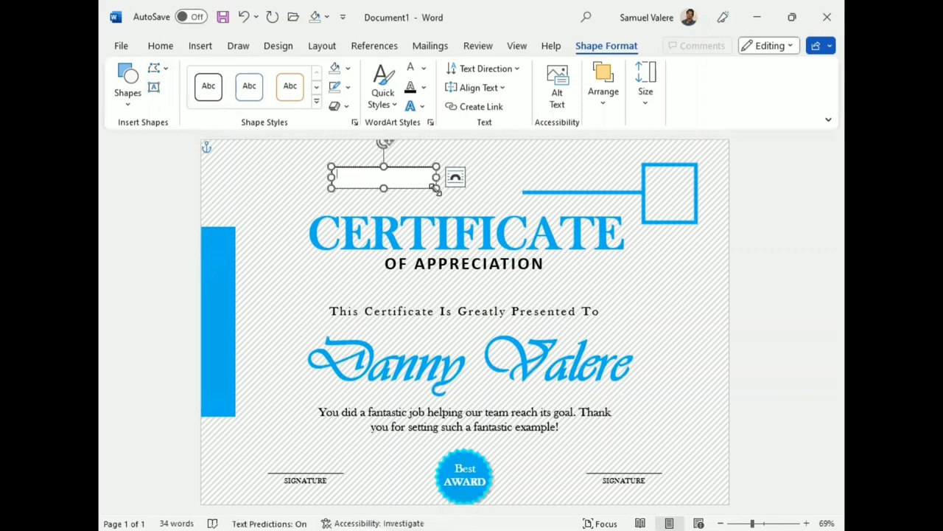
pyautogui.write('Your')
pyautogui.write(' Company Name')
pyautogui.moveTo(409, 175); pyautogui.dragTo(338, 177)
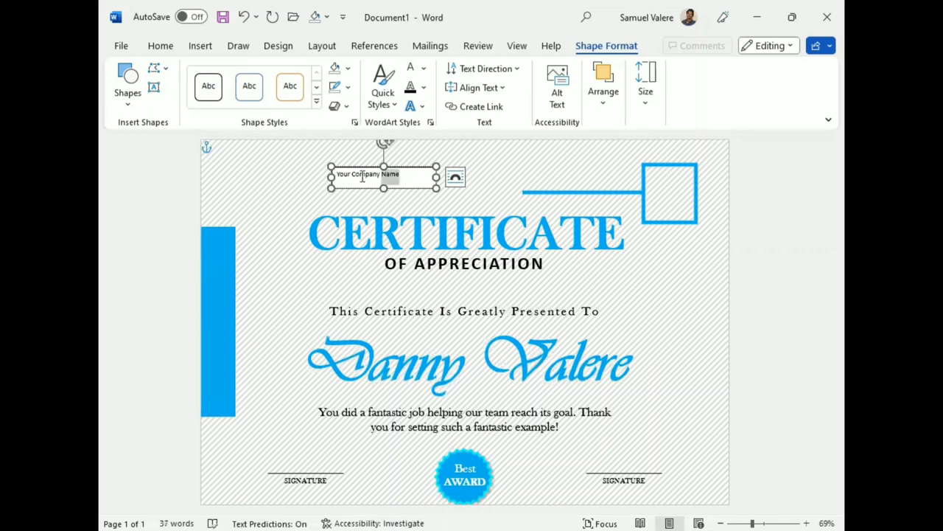
pyautogui.click(162, 46)
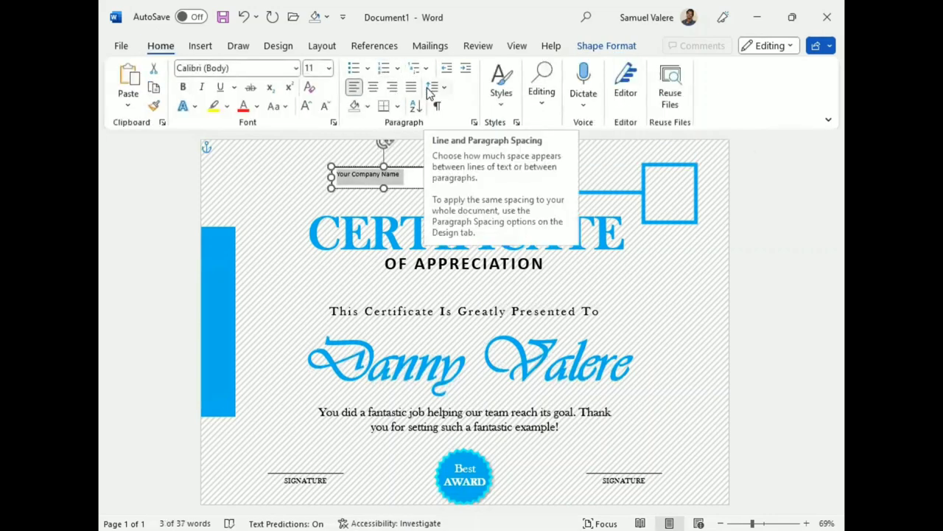
pyautogui.click(373, 87)
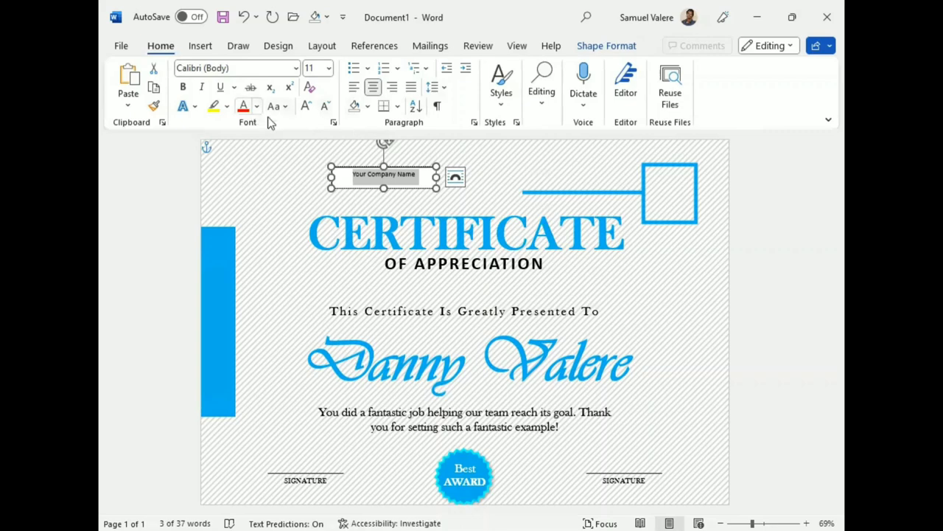
pyautogui.click(306, 106)
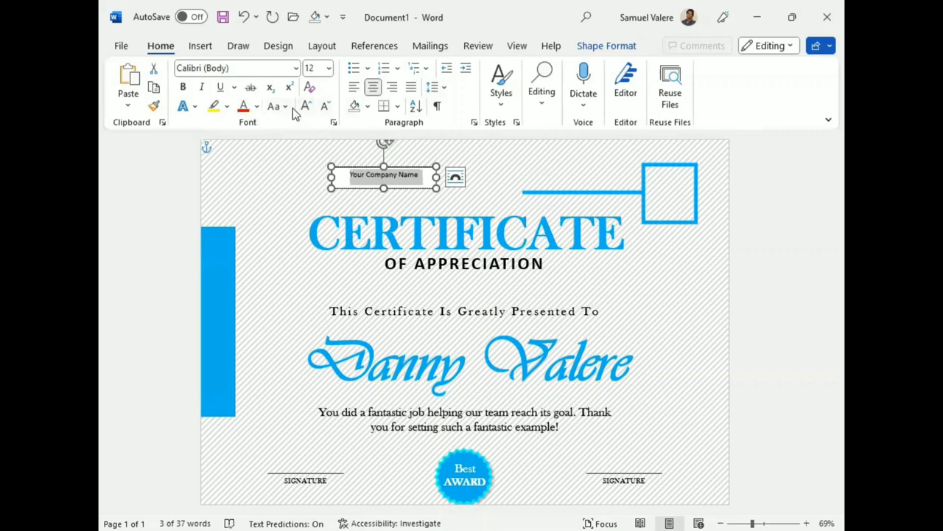
pyautogui.click(279, 106)
pyautogui.click(325, 169)
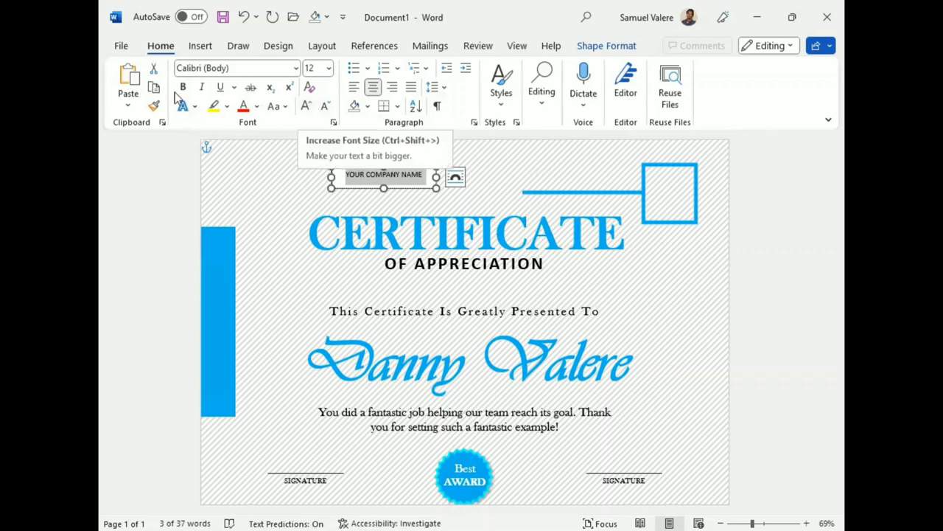
pyautogui.hotkey('ctrl', 'b')
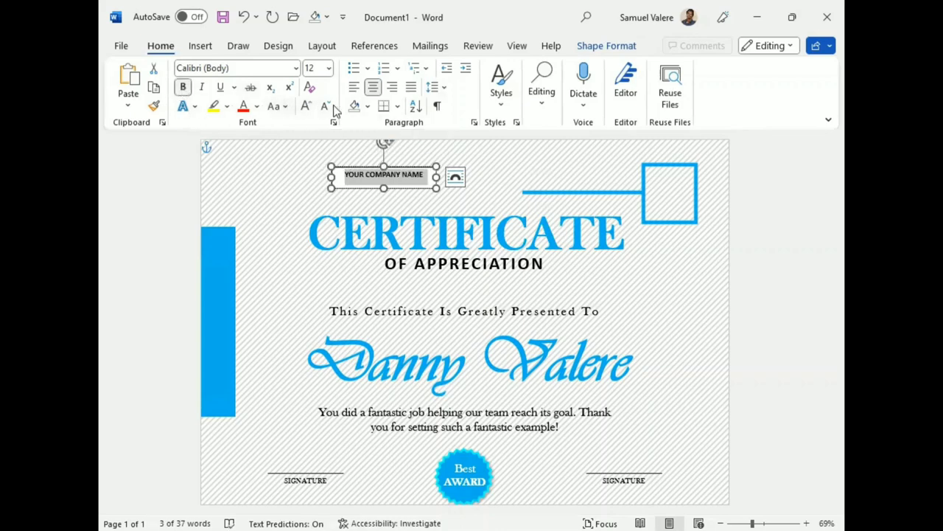
# Step: Give the company name box no fill and no outline, and colour its text blue
pyautogui.click(606, 46)
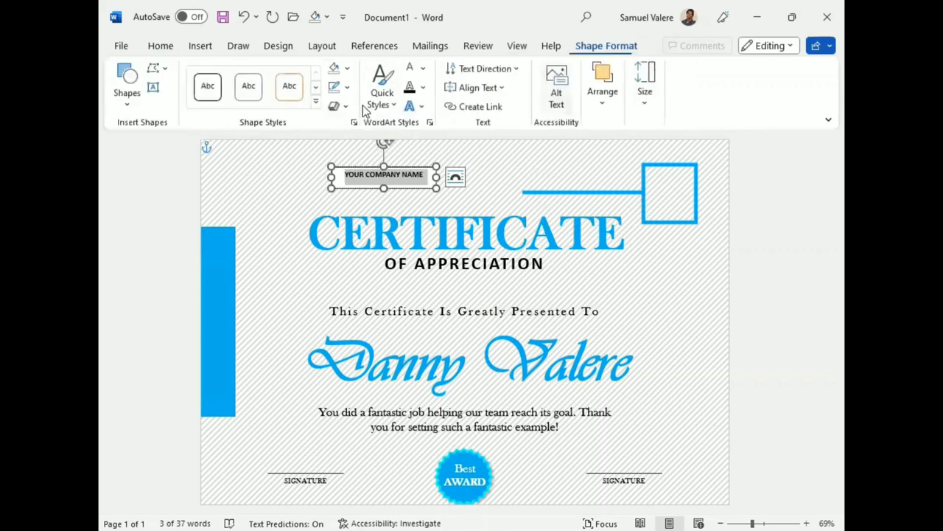
pyautogui.click(340, 68)
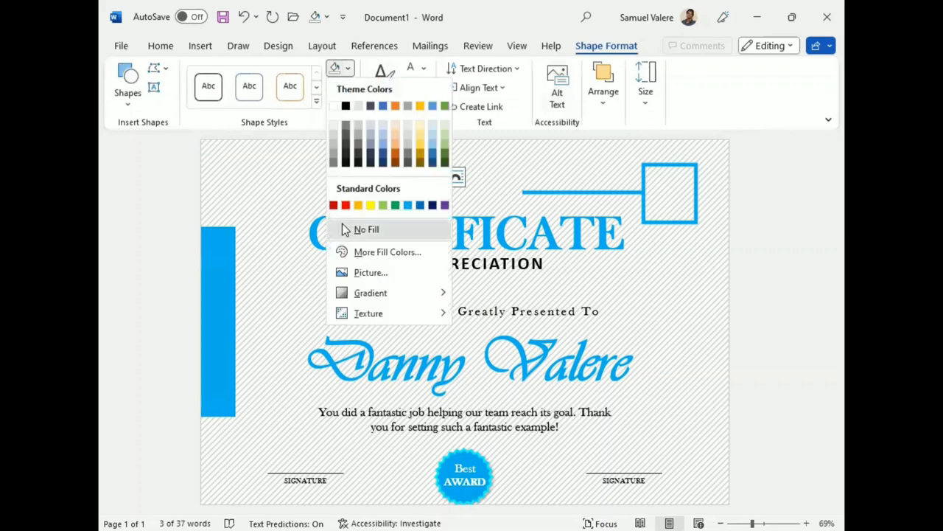
pyautogui.click(361, 118)
pyautogui.click(340, 87)
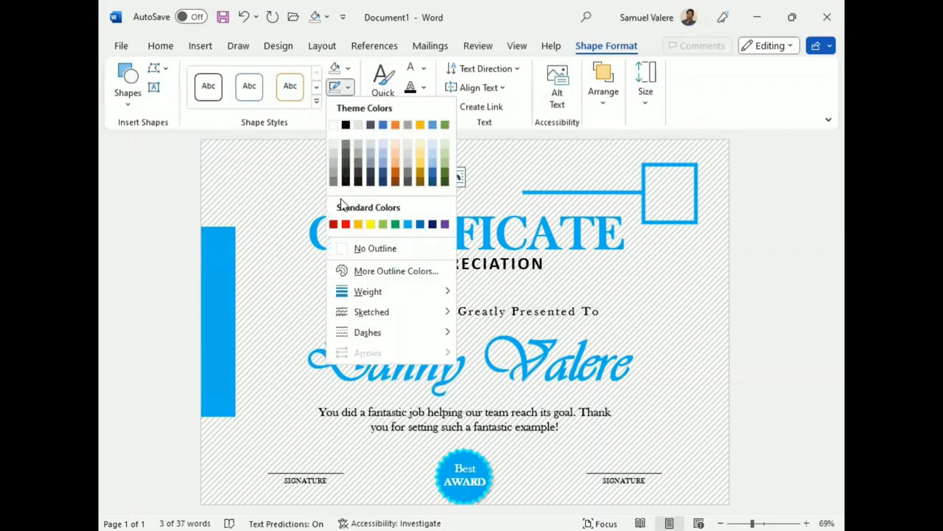
pyautogui.click(349, 249)
pyautogui.click(424, 69)
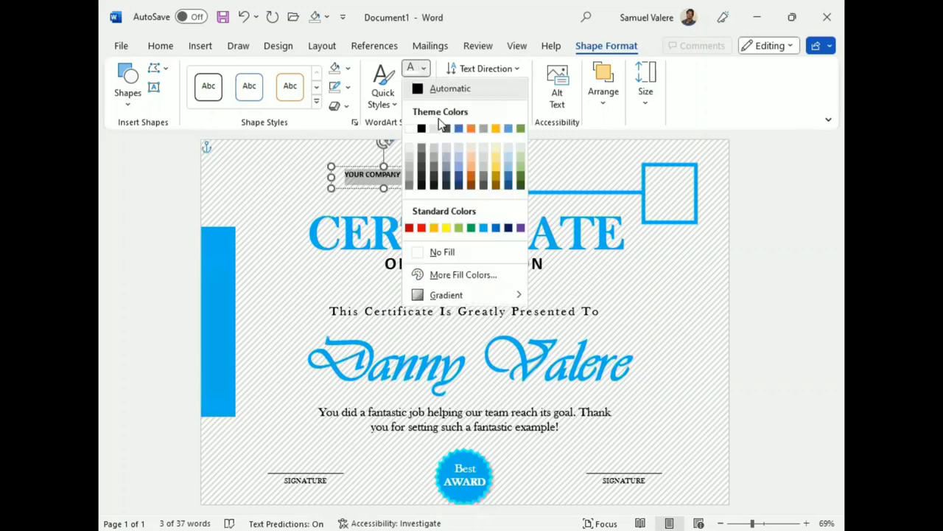
pyautogui.click(483, 227)
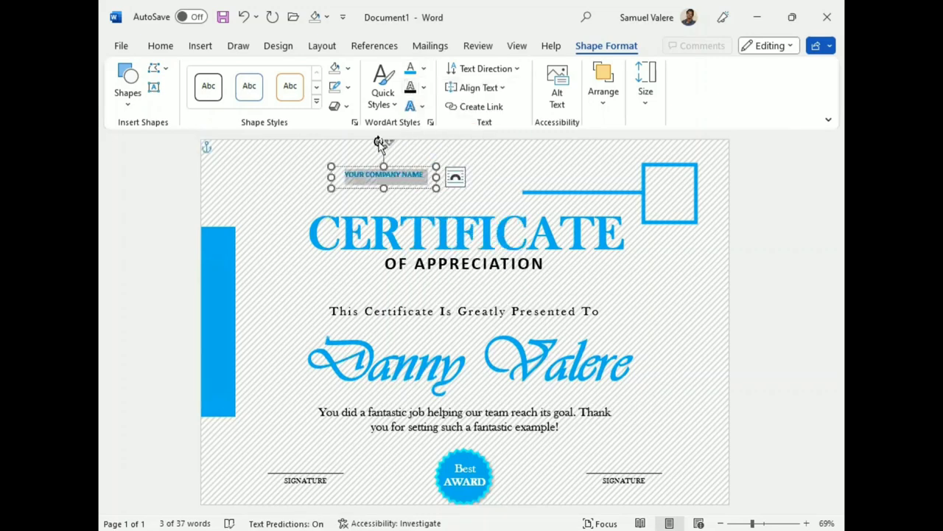
# Step: Enlarge the company name to 18 pt, widen its box to one line, and nudge it into place
pyautogui.click(162, 46)
pyautogui.click(307, 106)
pyautogui.click(307, 106)
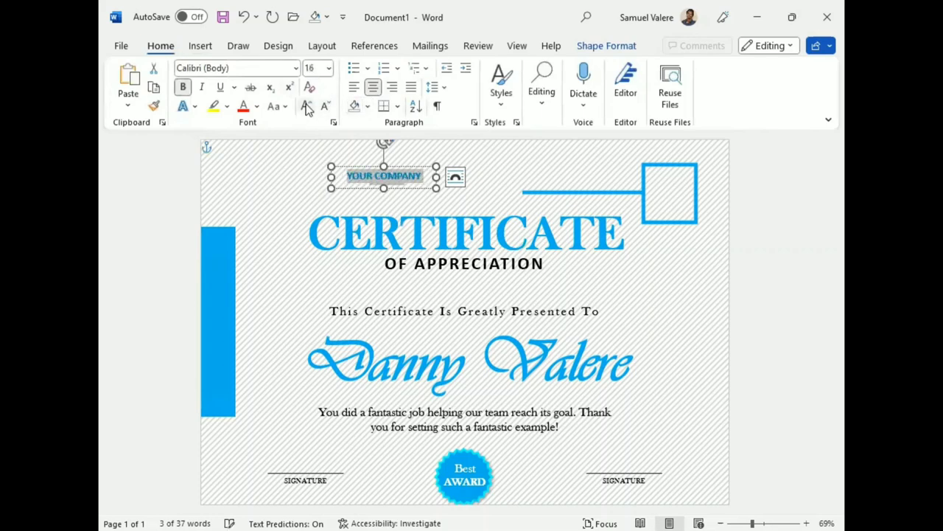
pyautogui.click(307, 107)
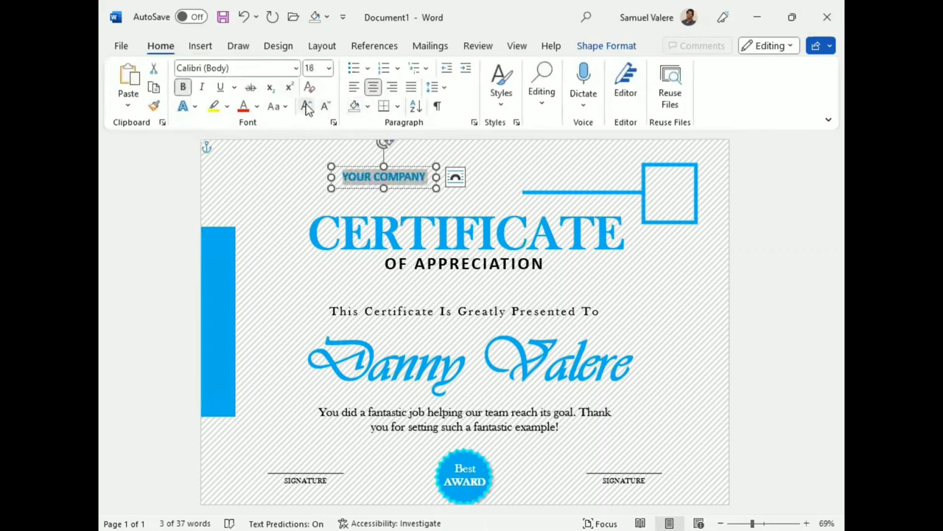
pyautogui.click(439, 177)
pyautogui.moveTo(437, 177); pyautogui.dragTo(467, 179)
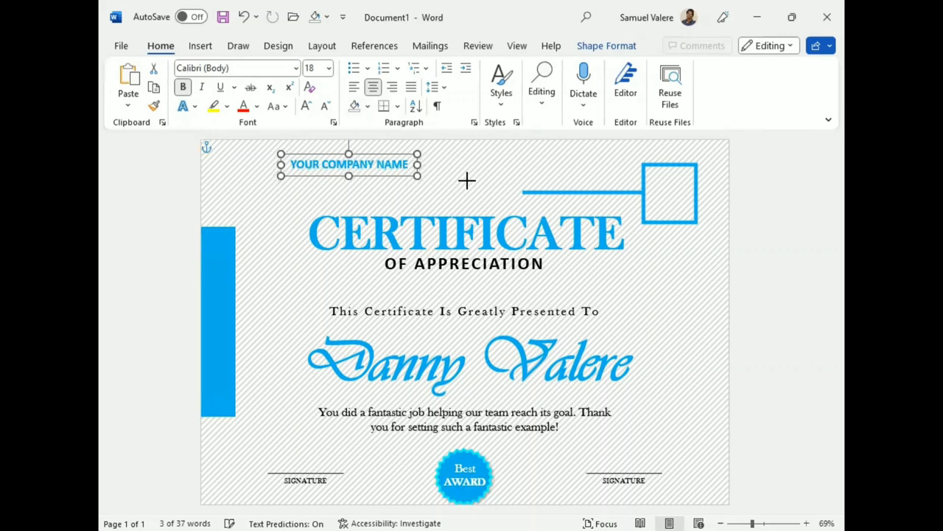
pyautogui.press('Left')
pyautogui.press('Down')
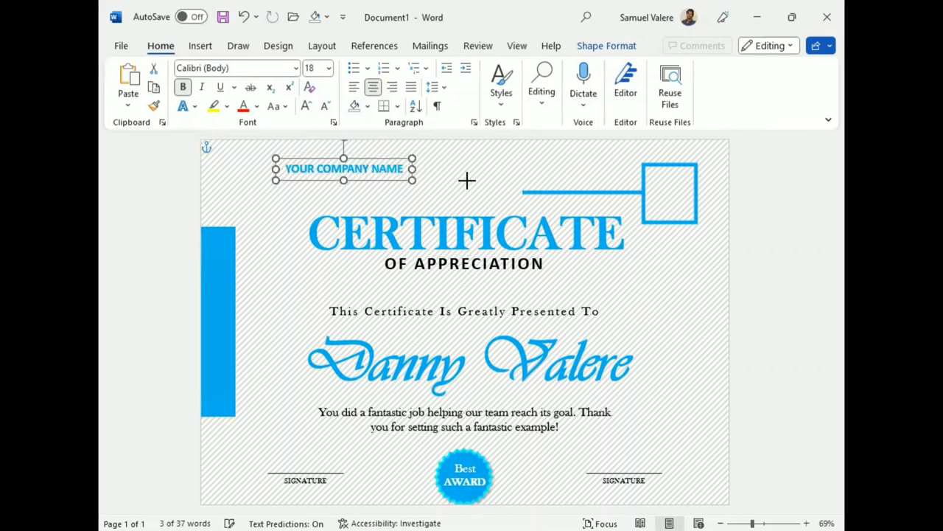